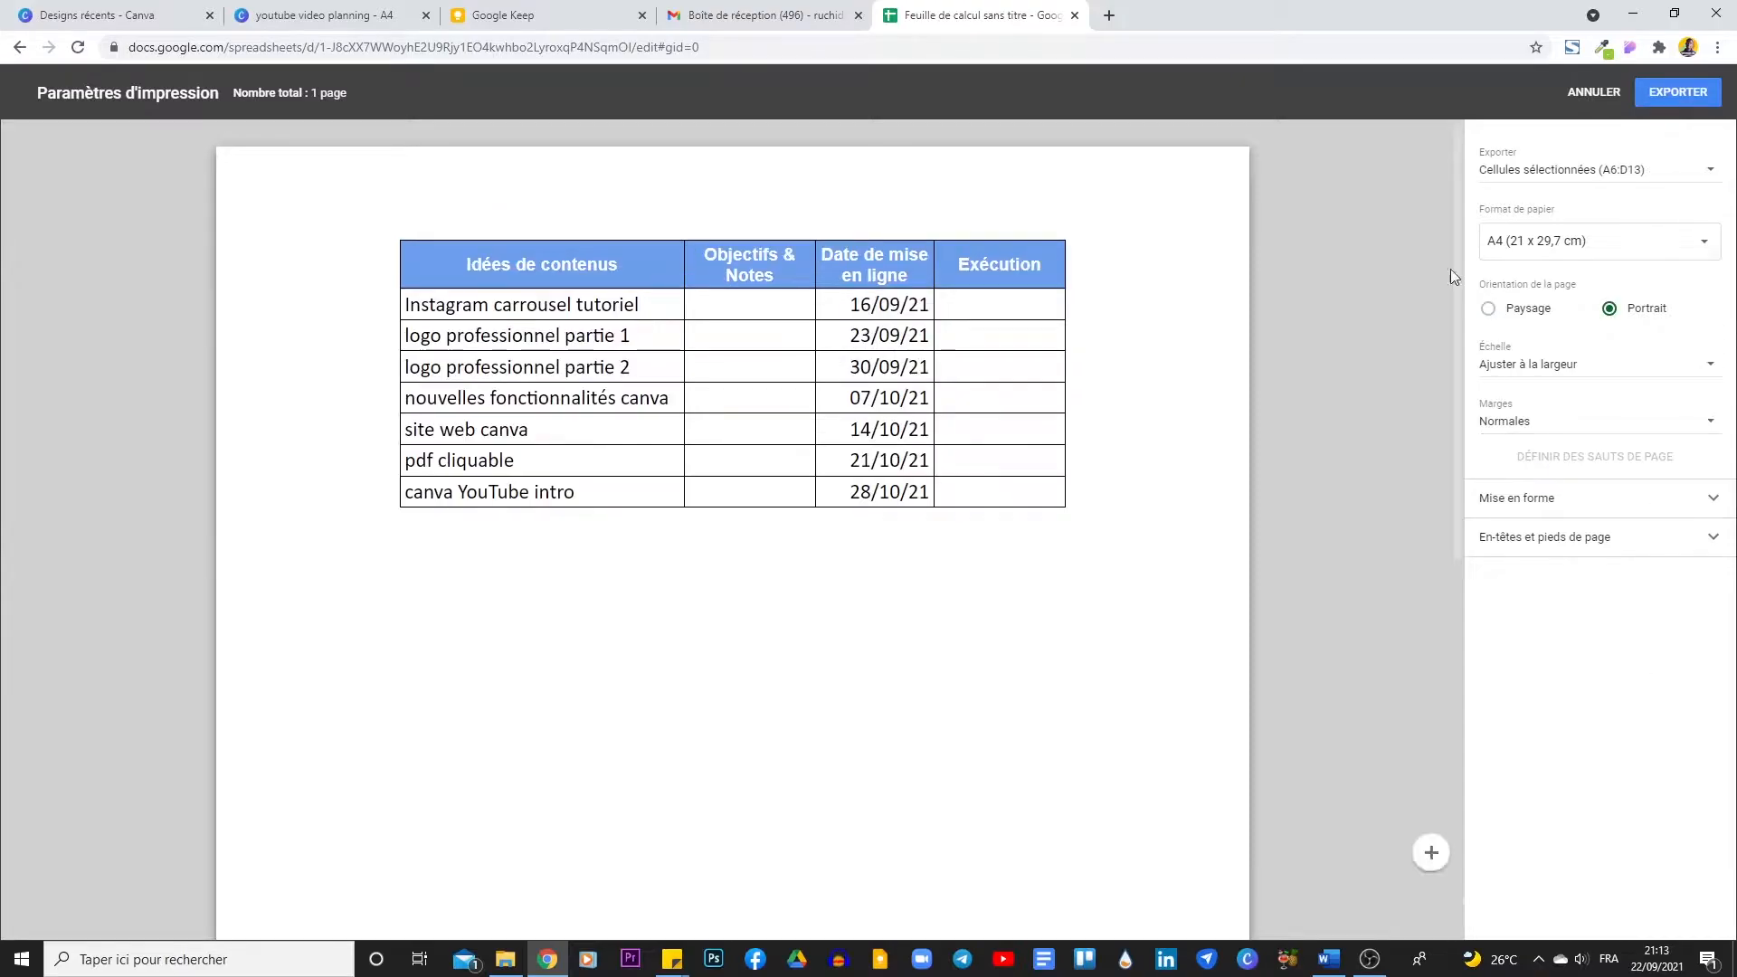
- Switch to Canva, start creating a design and open the imported "Feuille de calcul sans titre" table design
left_click(97, 11)
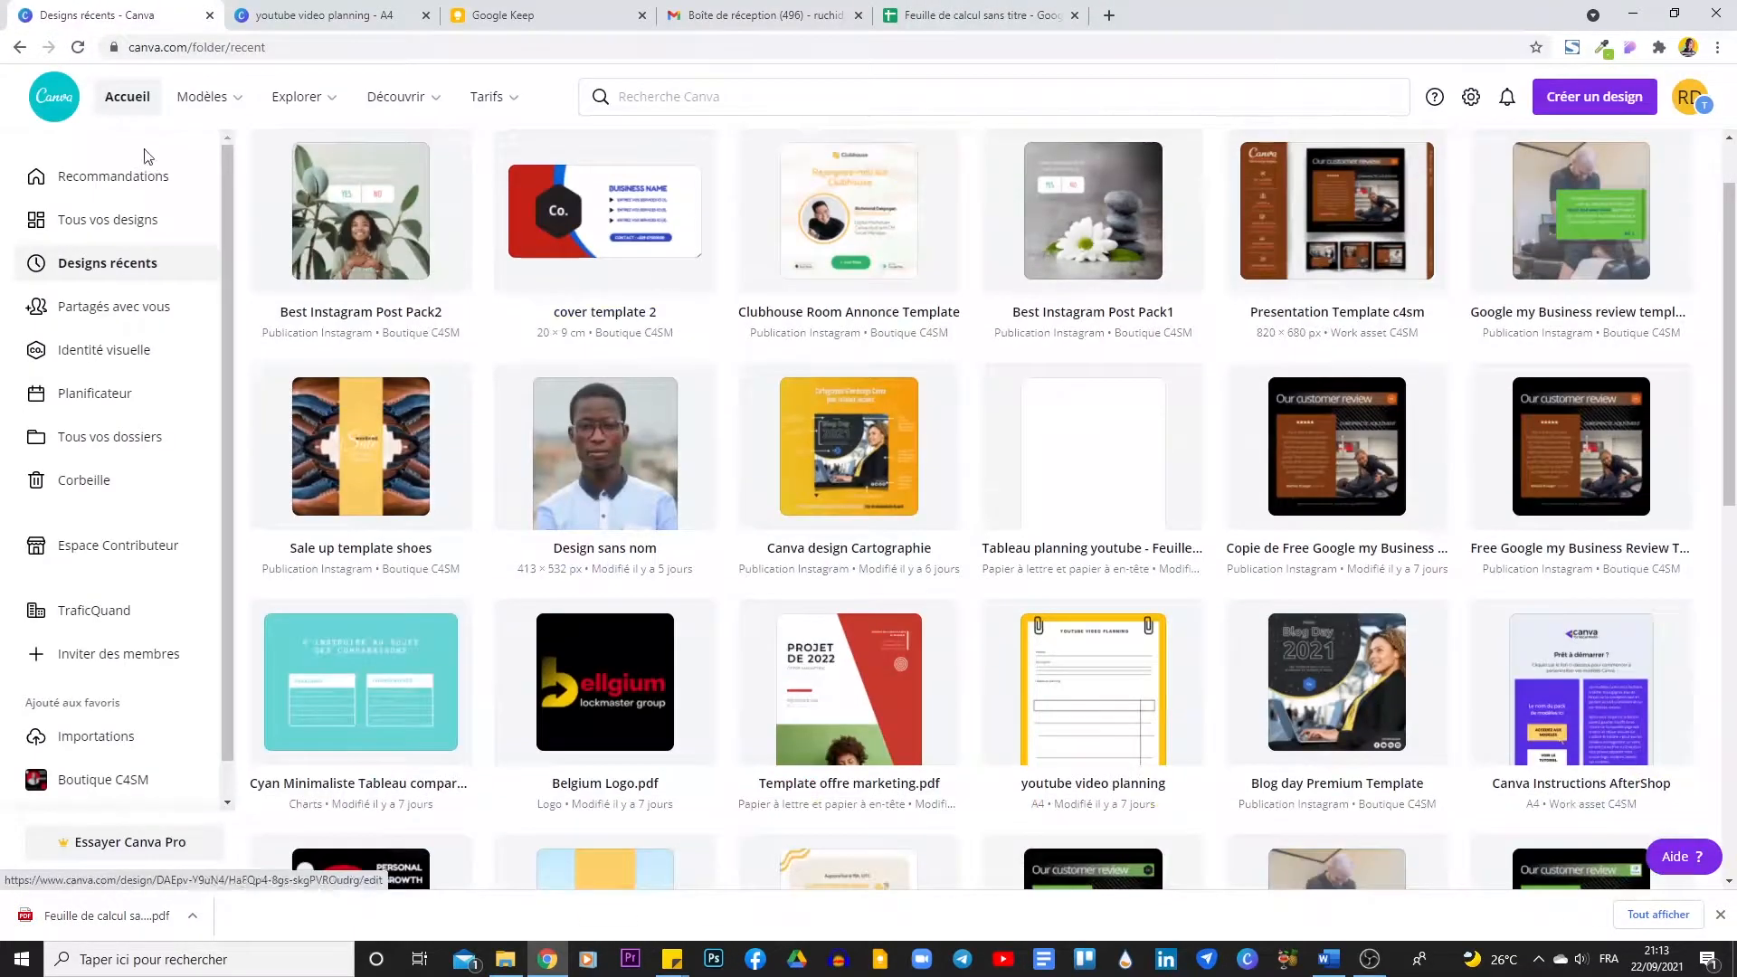
left_click(135, 172)
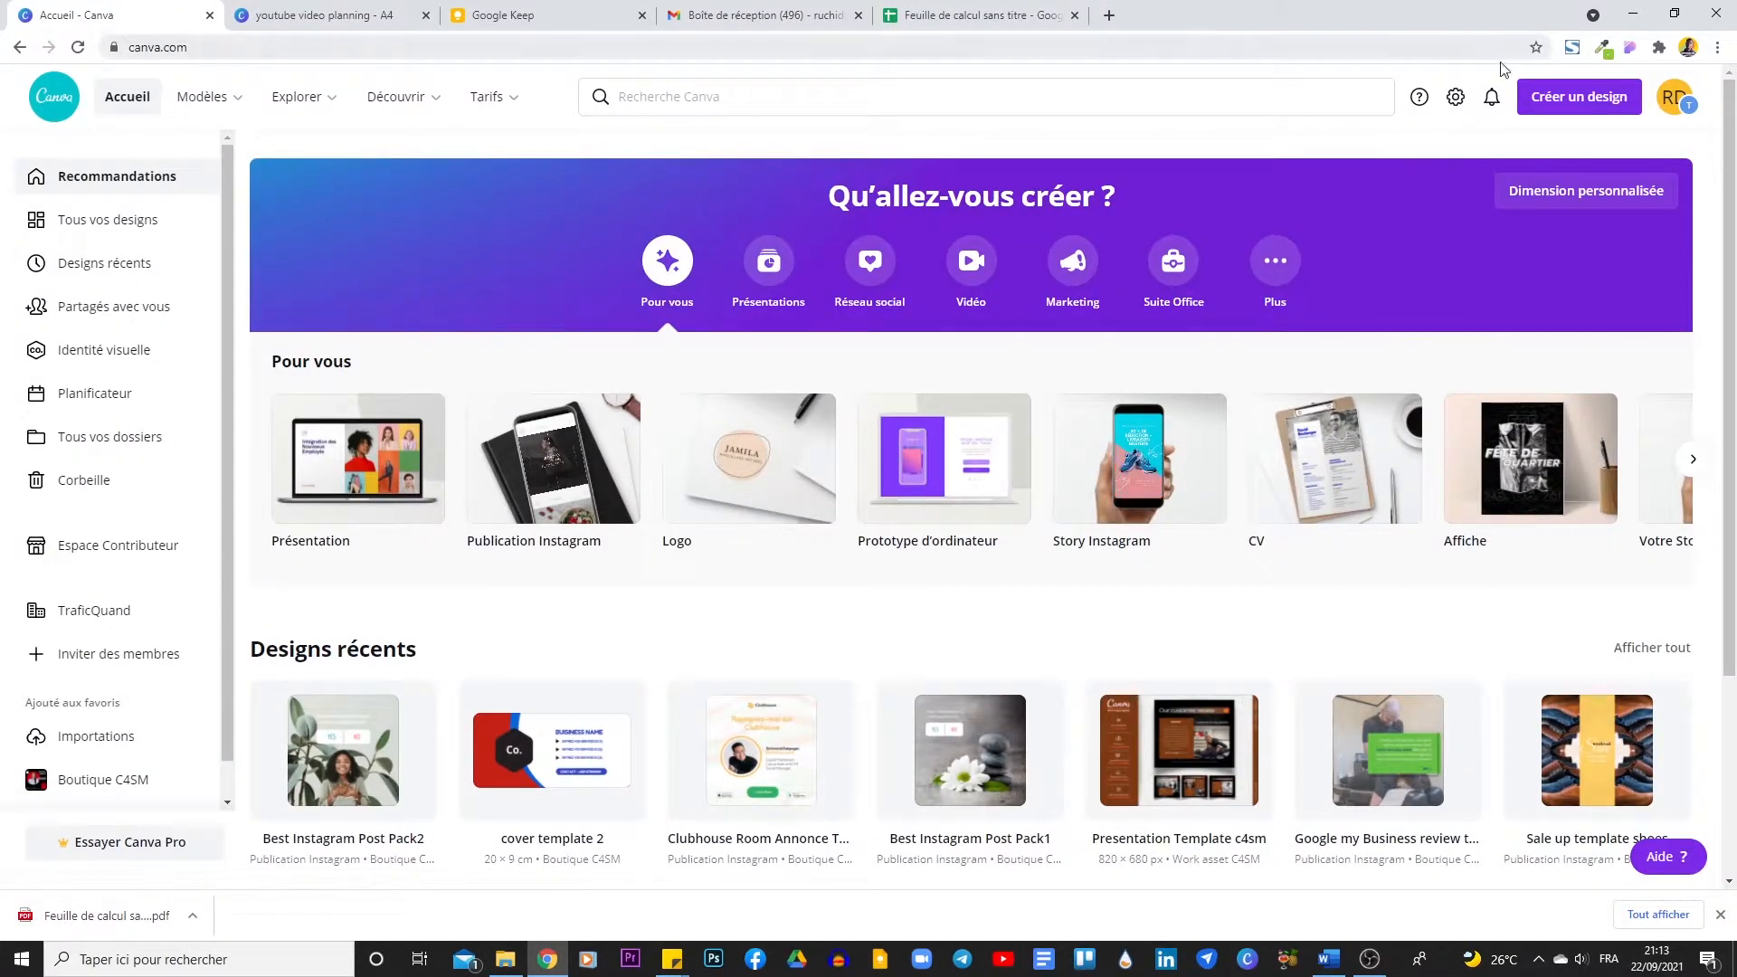
left_click(1579, 97)
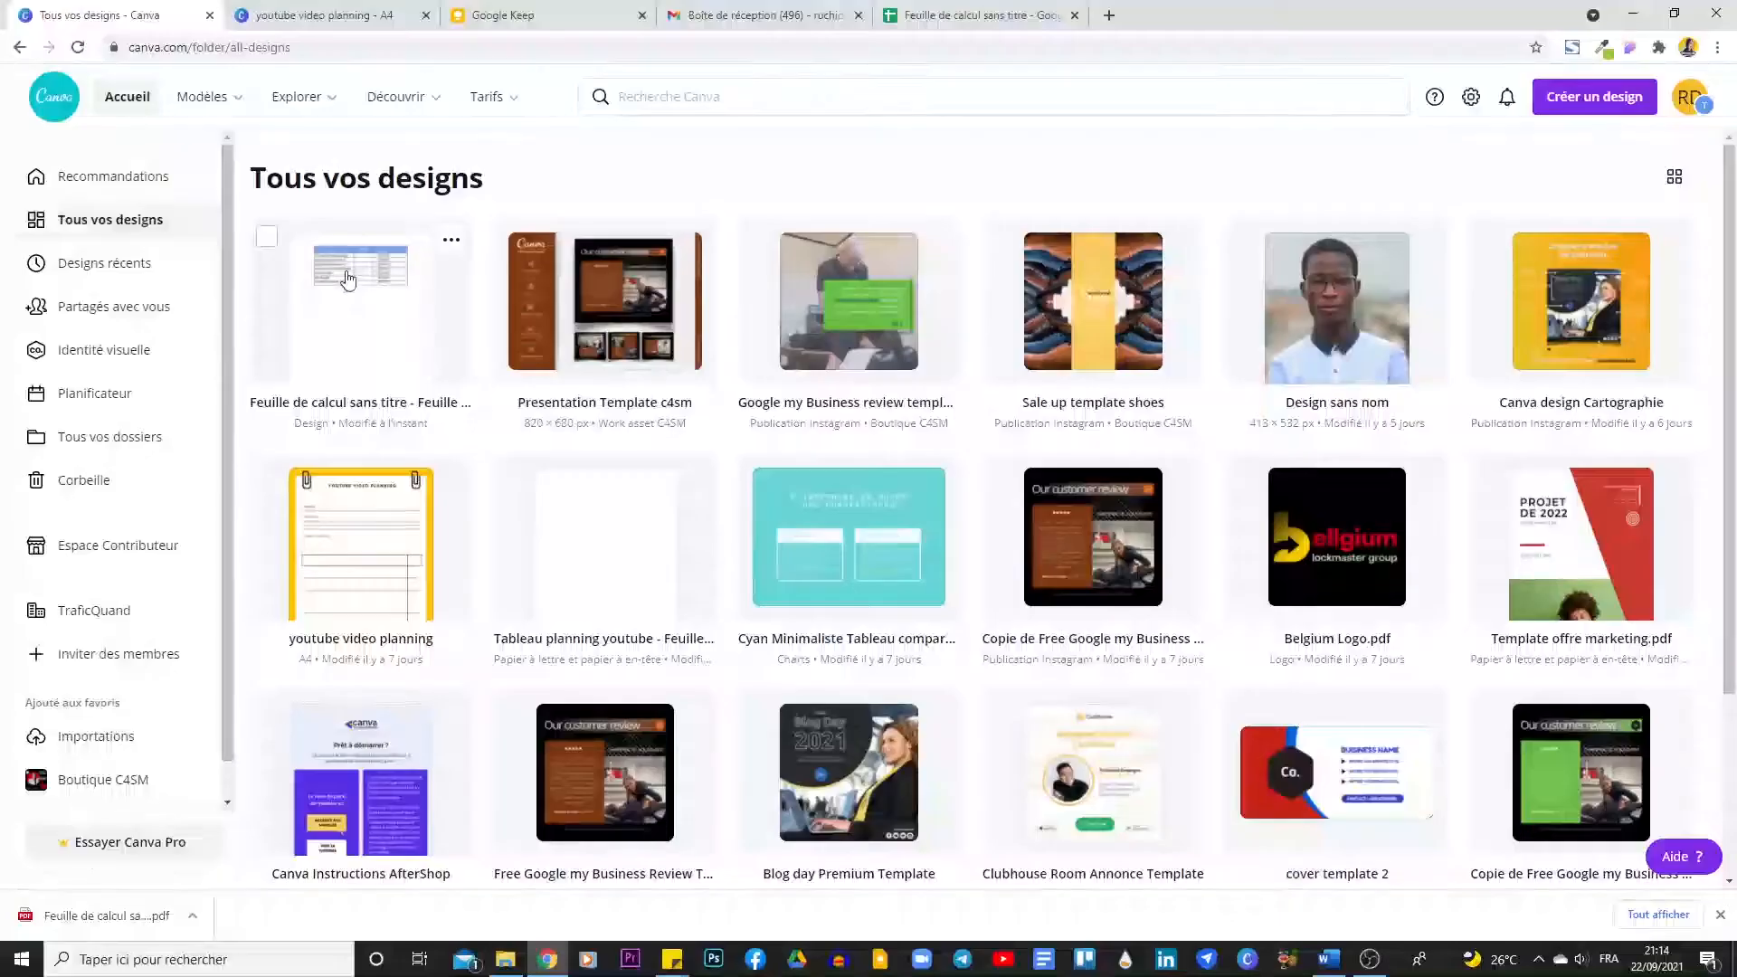
left_click(364, 302)
left_click(1676, 473)
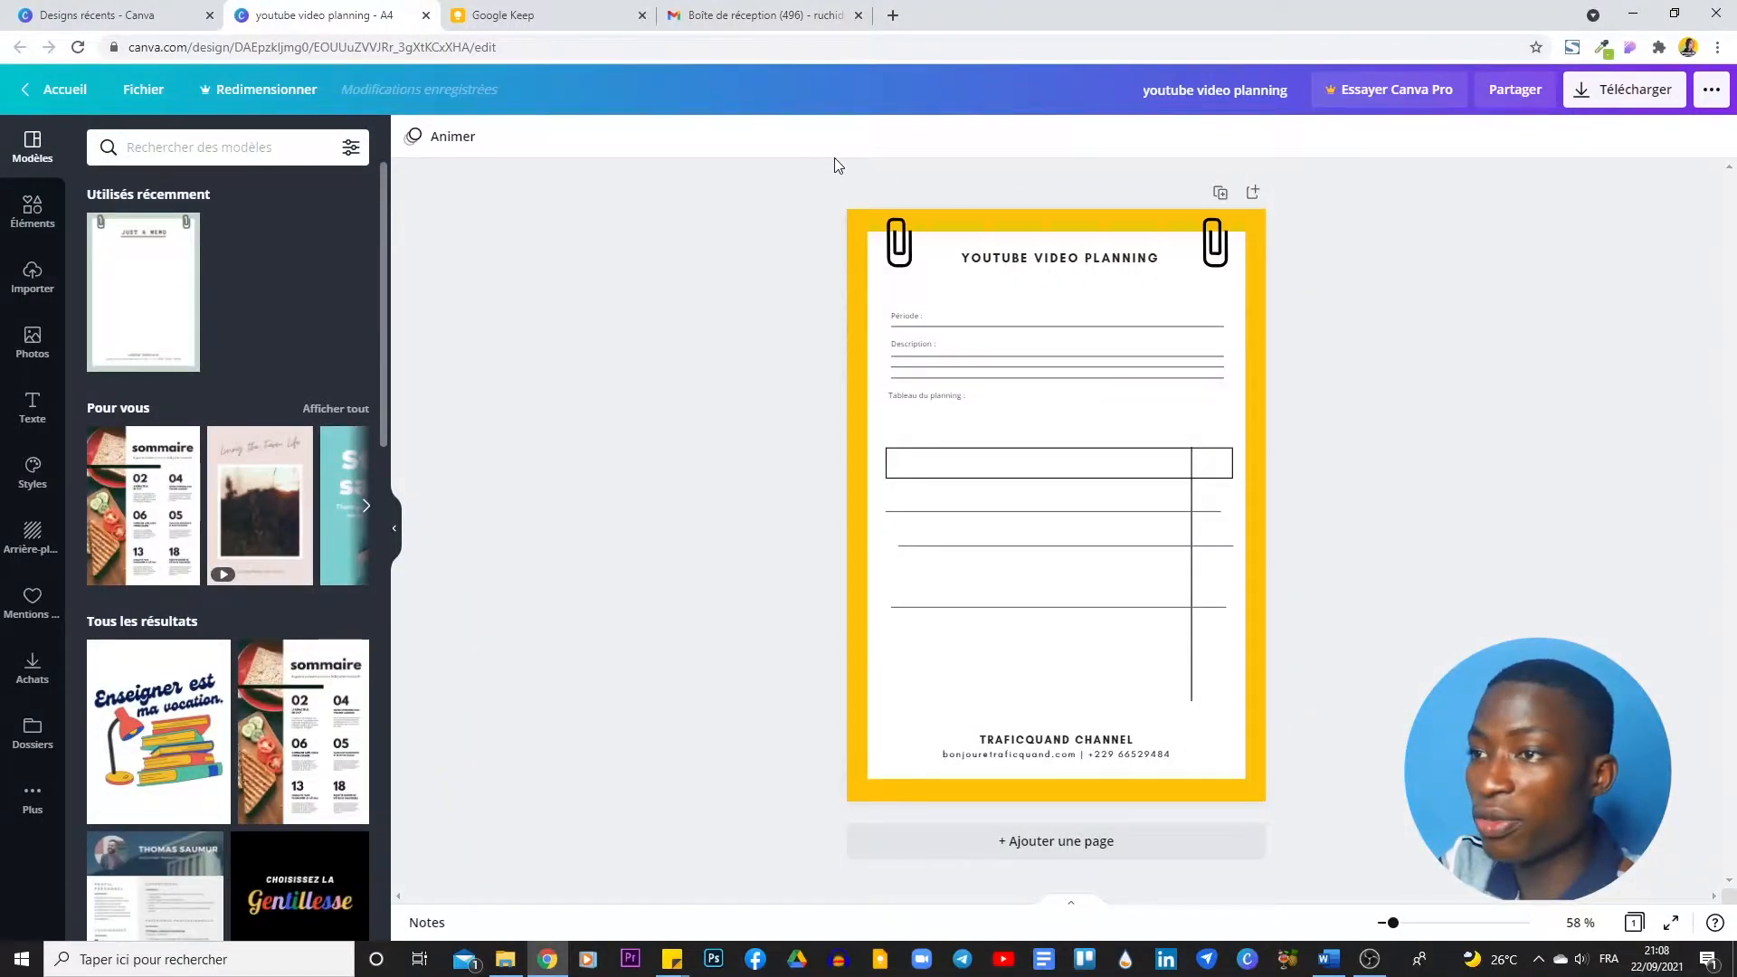
- Search the web for "google sheet" in a new browser tab, access Google Sheets and open a blank spreadsheet
left_click(893, 15)
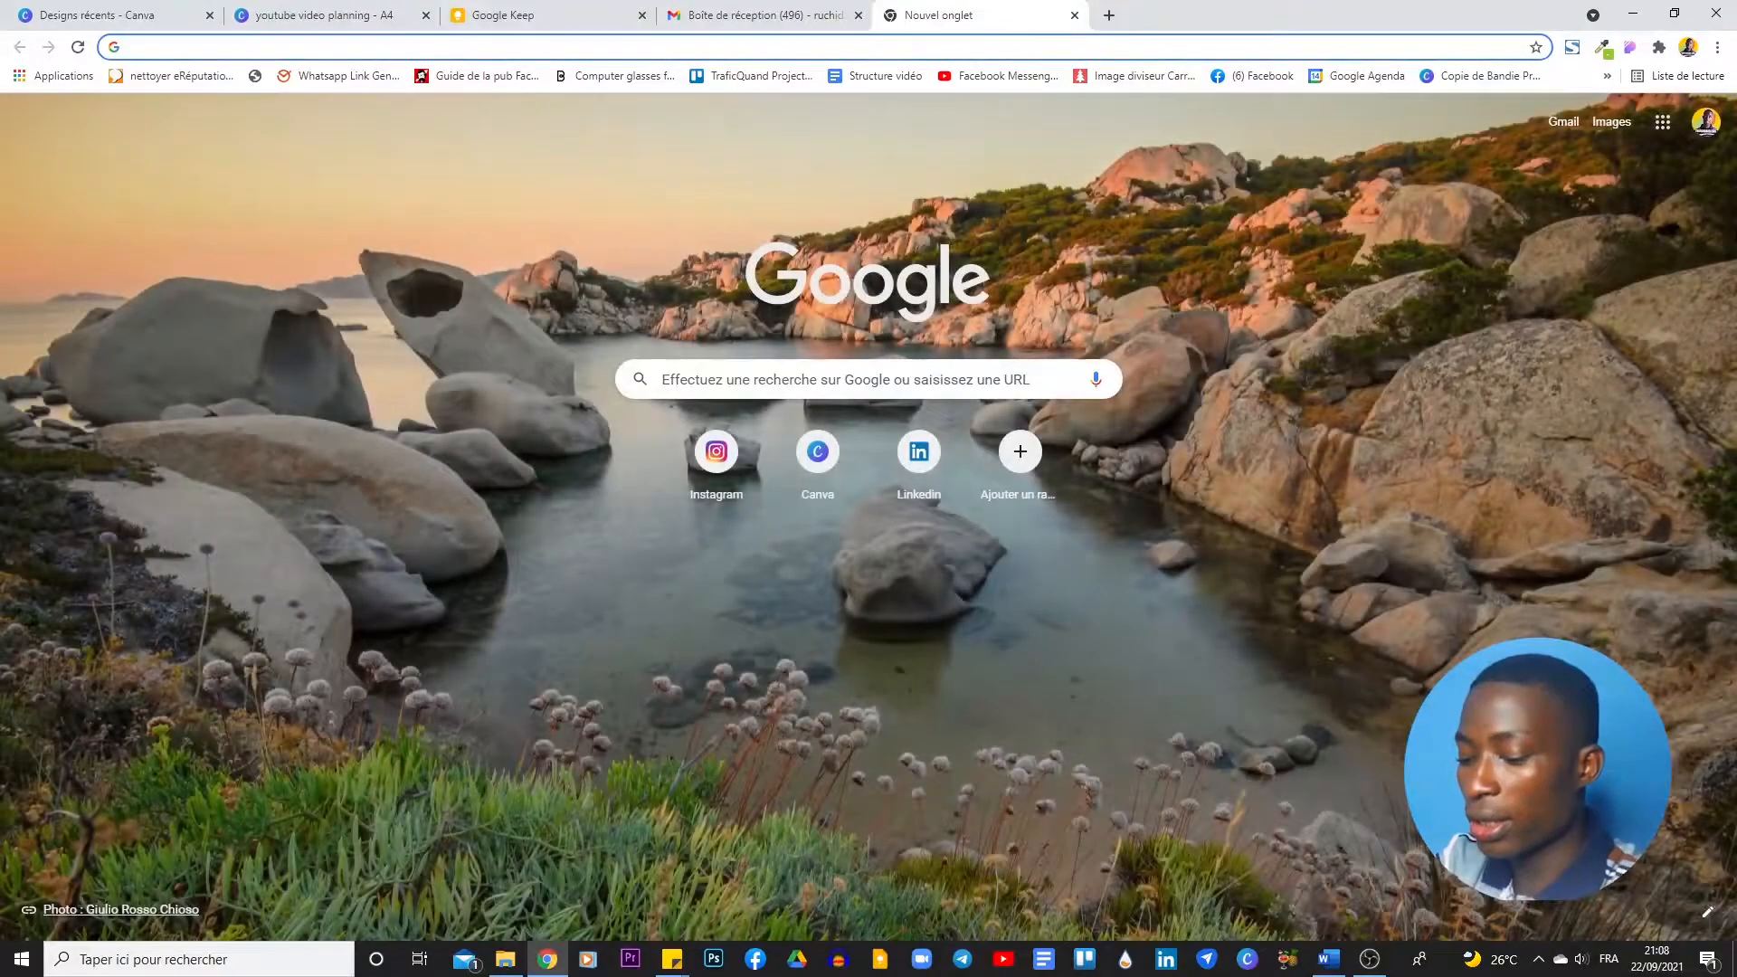
type("google sheet")
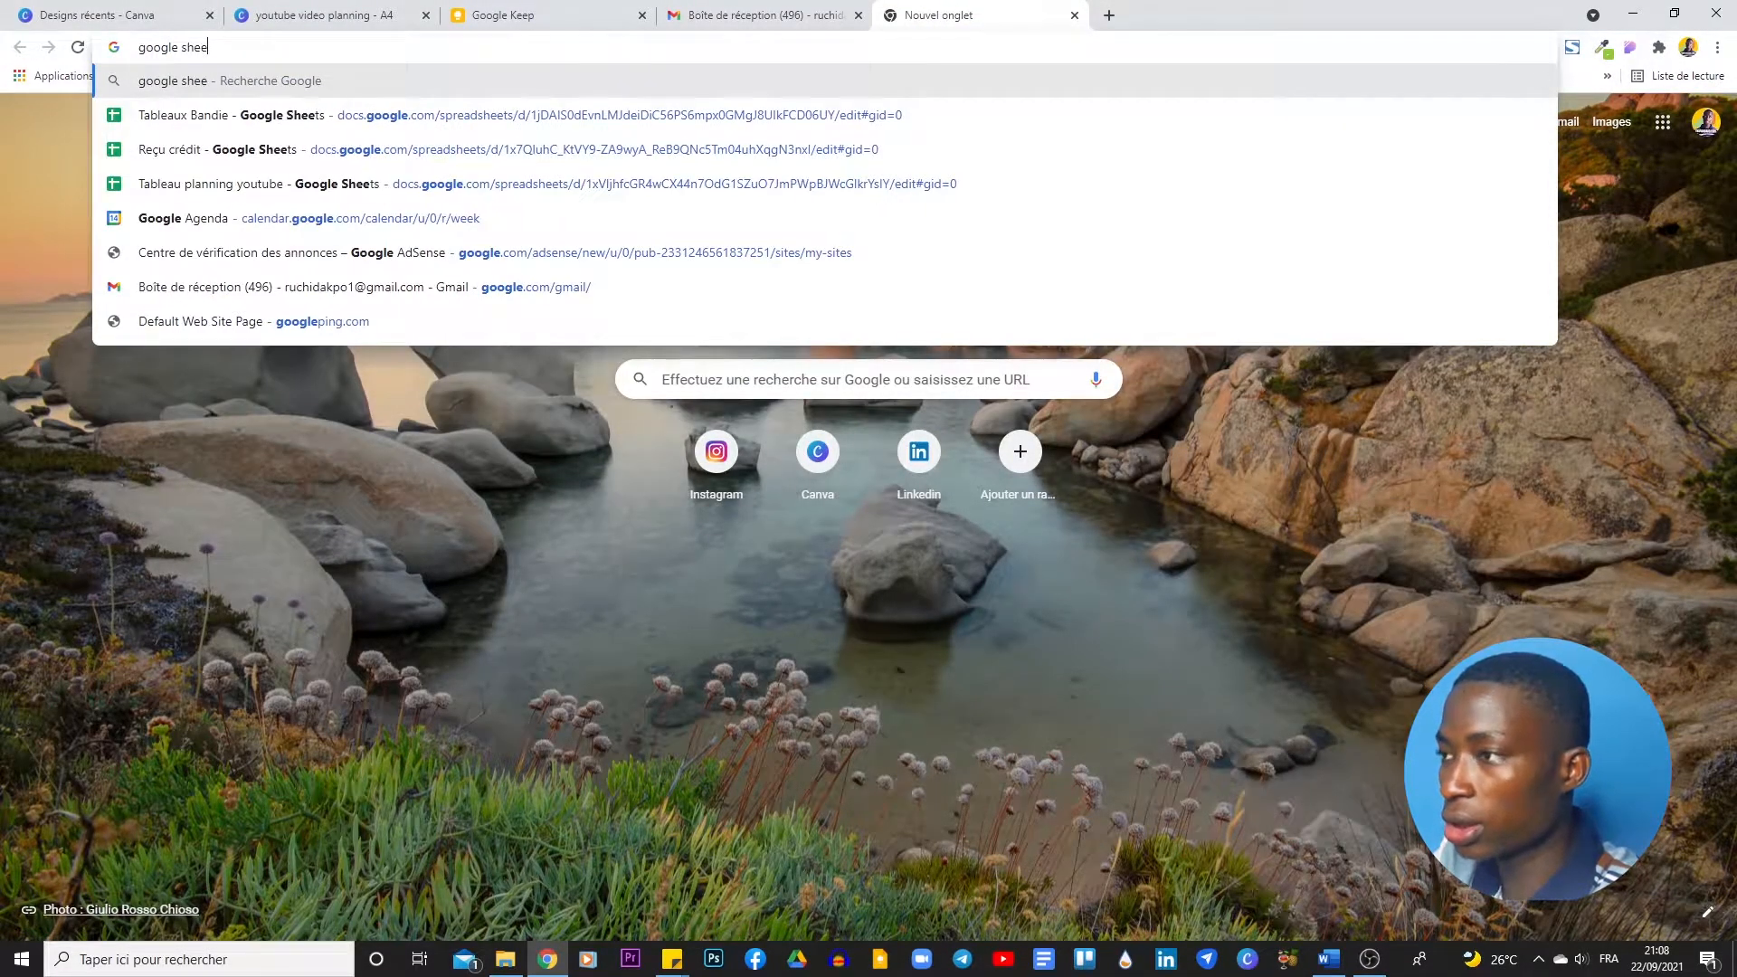
key("Return")
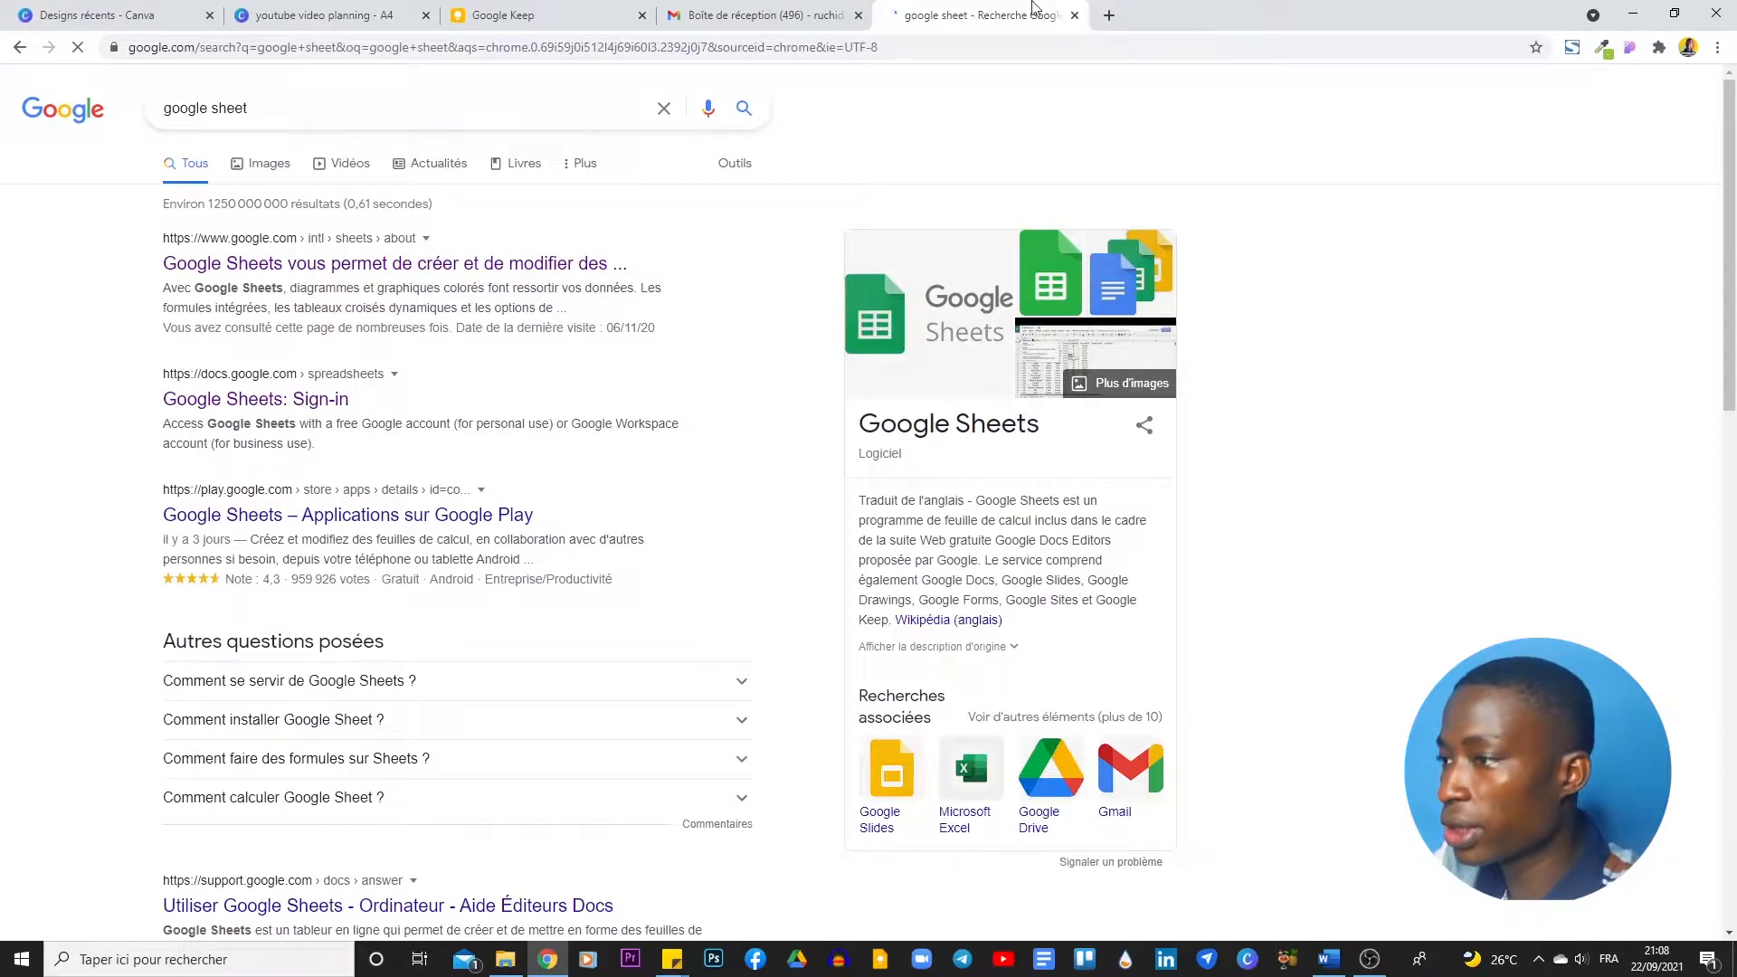
left_click(344, 264)
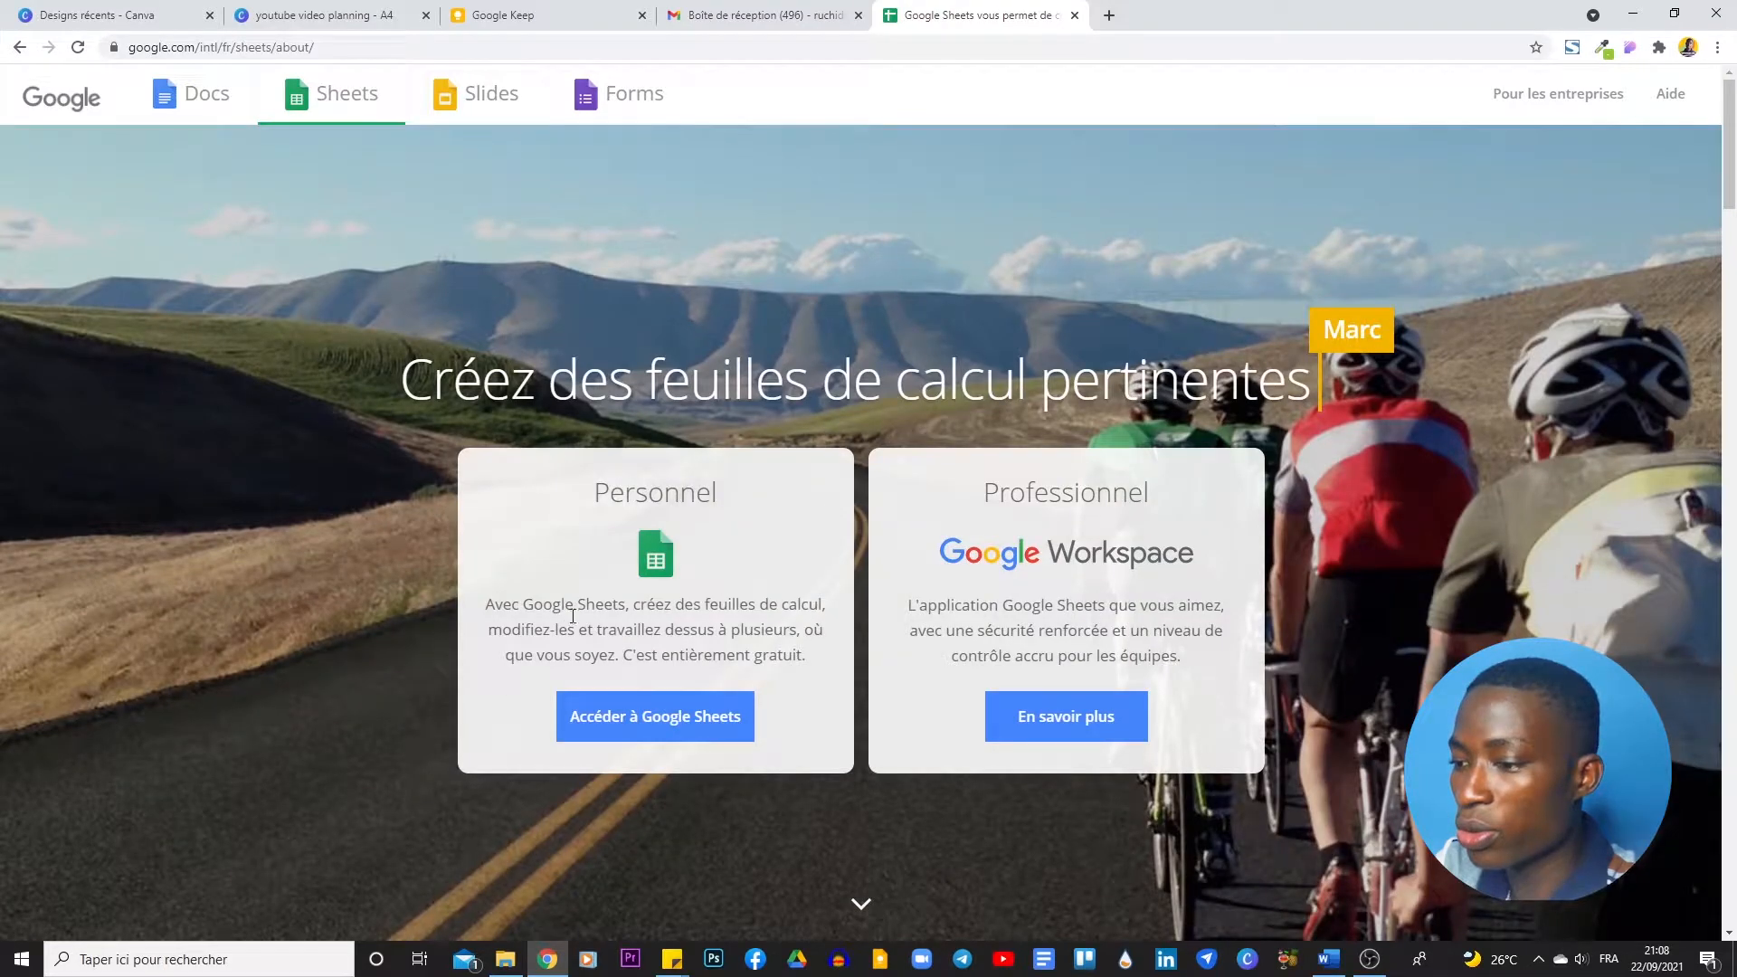
left_click(631, 725)
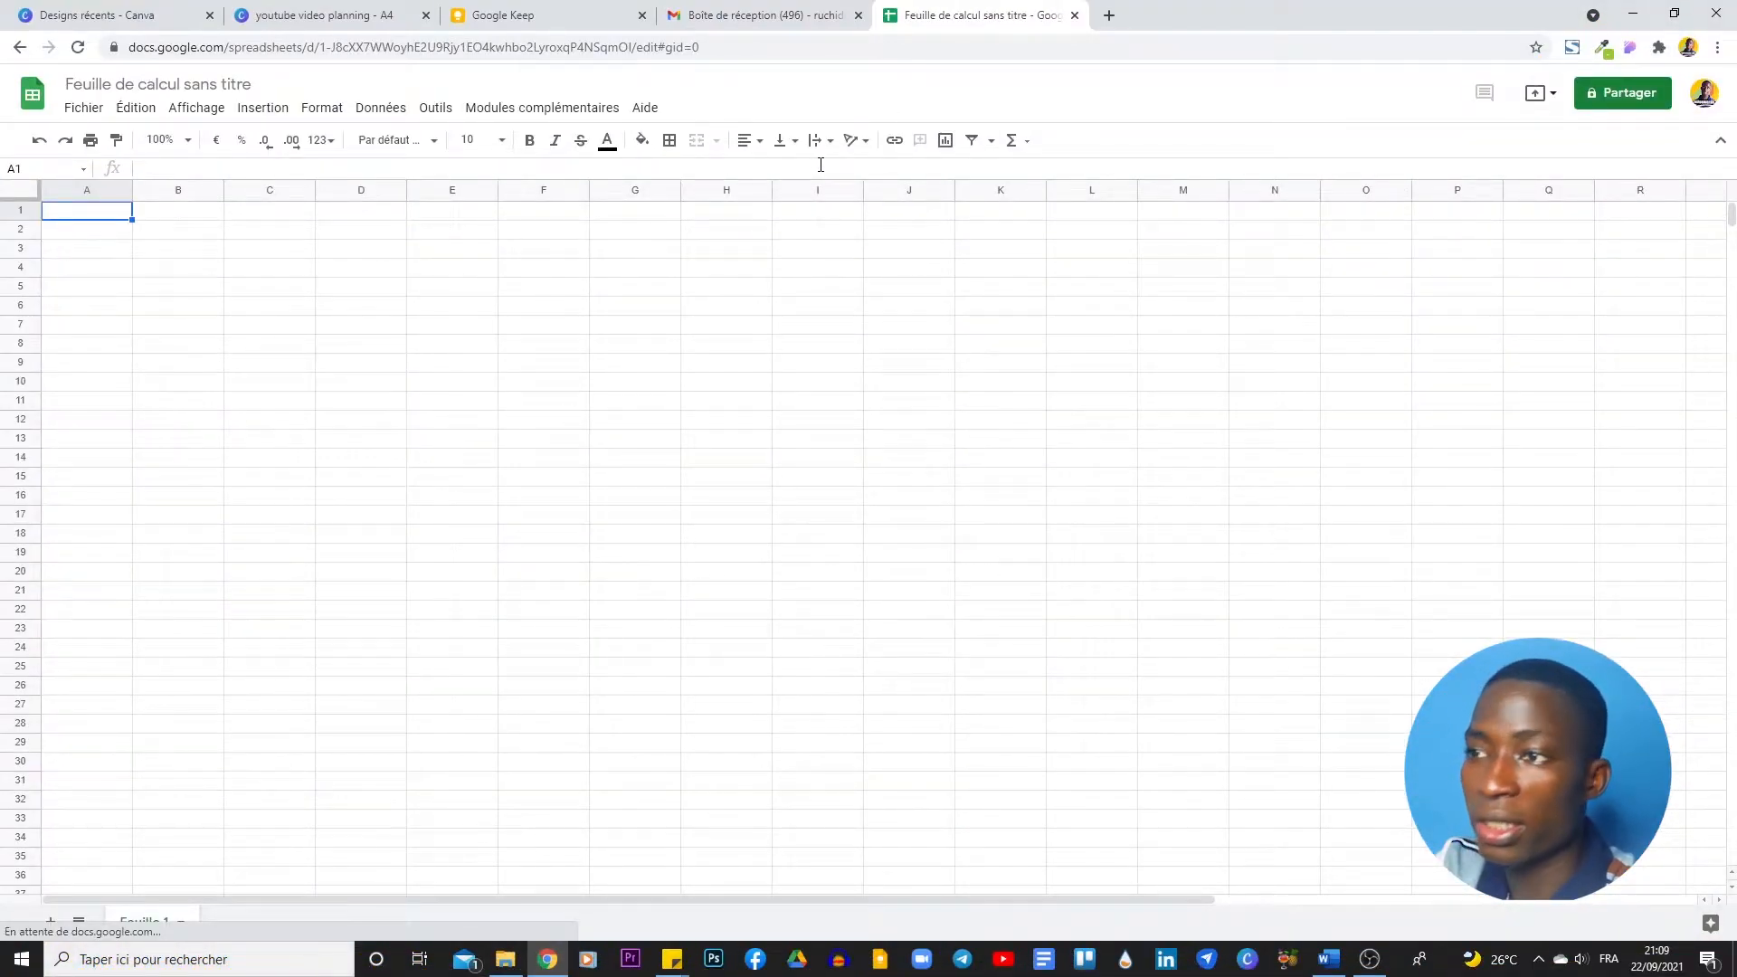
- Switch to Word and copy the whole "Planning vidéo YouTube" table
left_click(1312, 966)
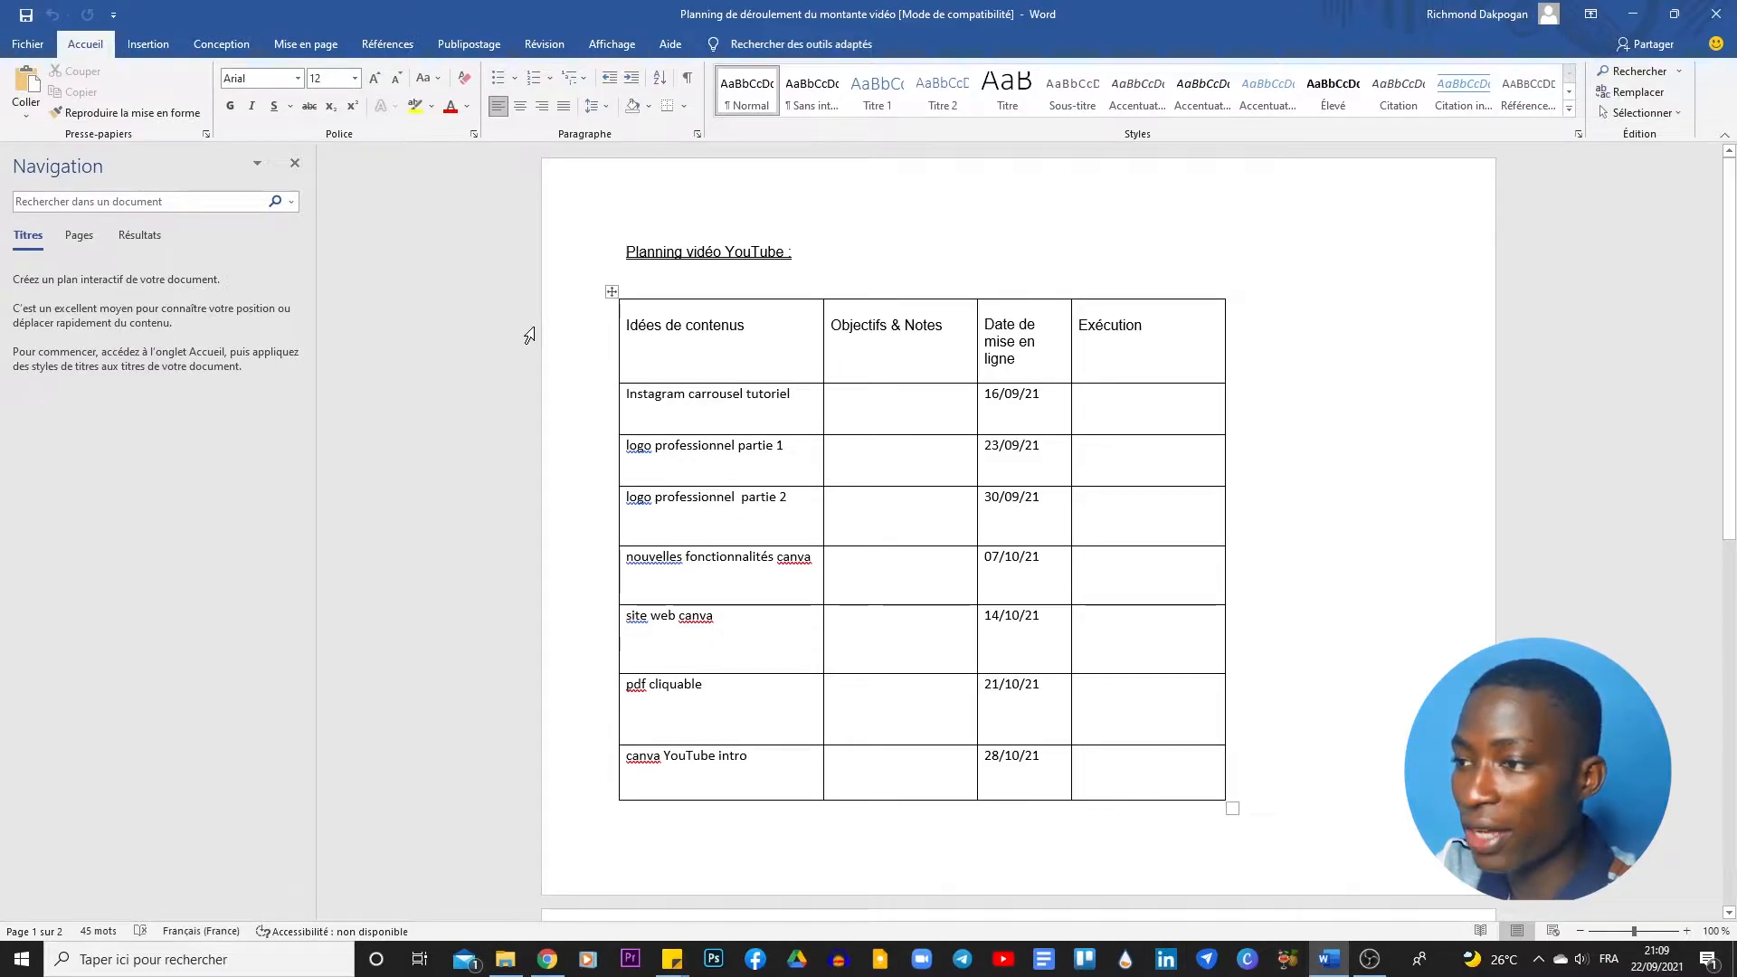
left_click(612, 291)
key("ctrl+c")
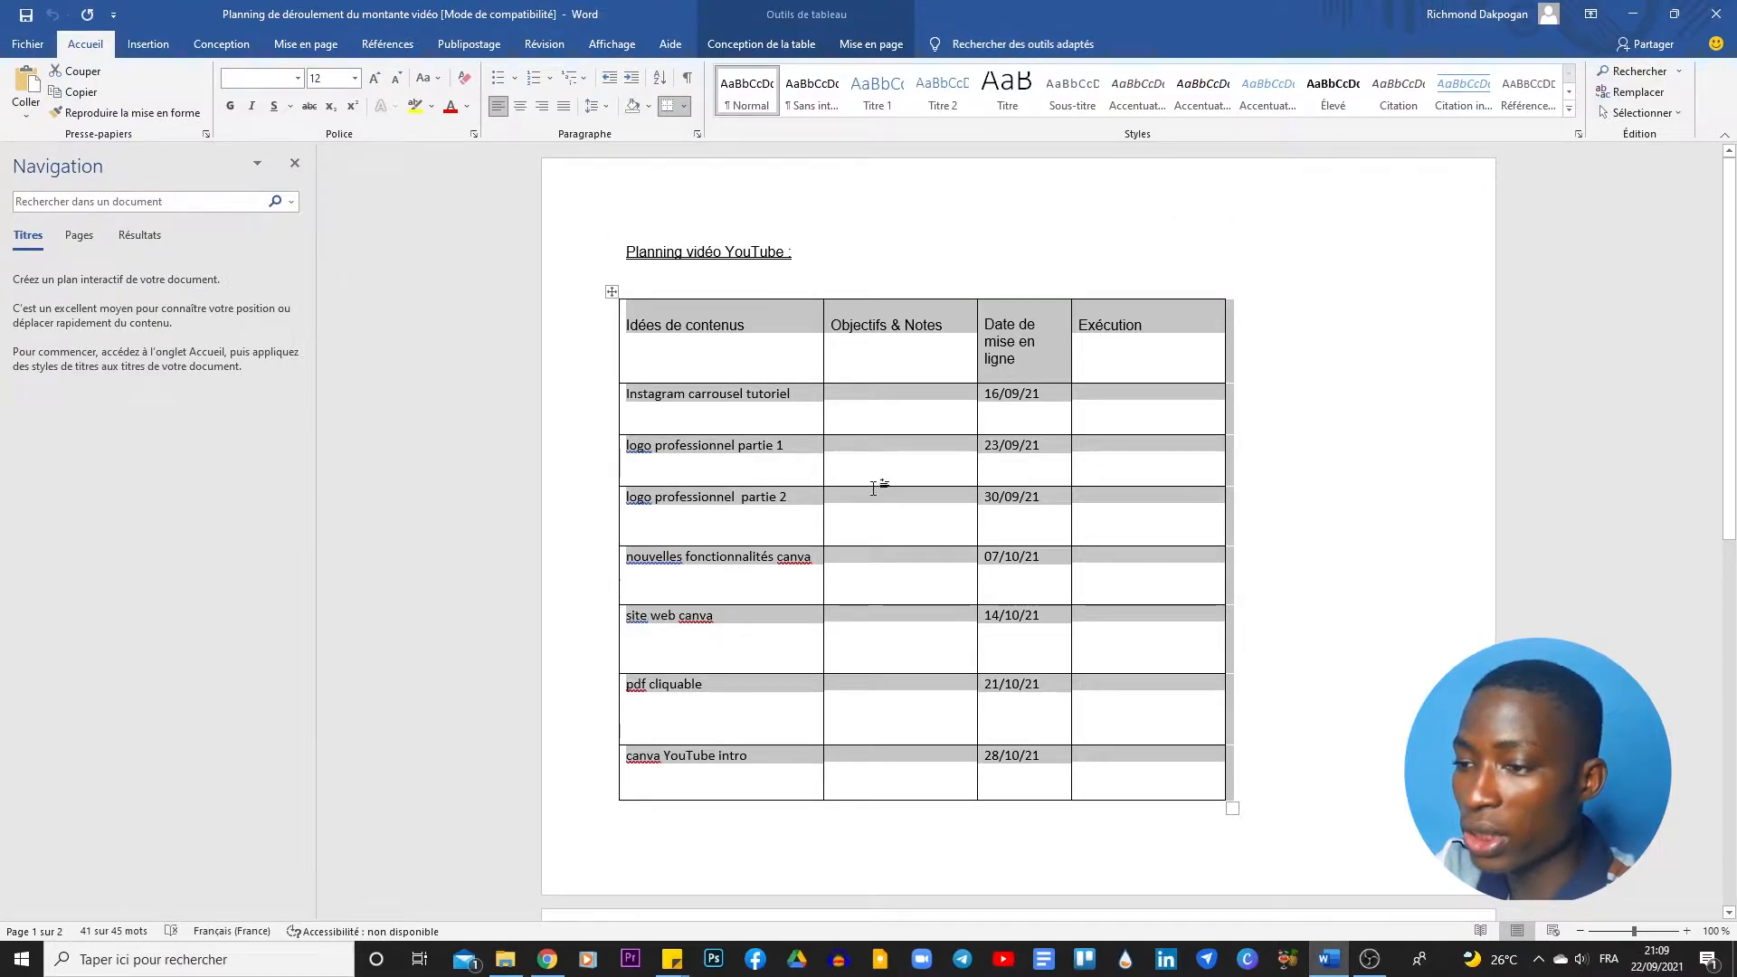
- Return to the spreadsheet, paste the copied table starting at cell A6 and widen column A to fit its text
key("alt+Tab")
left_click_drag(81, 220, 551, 691)
left_click(551, 690)
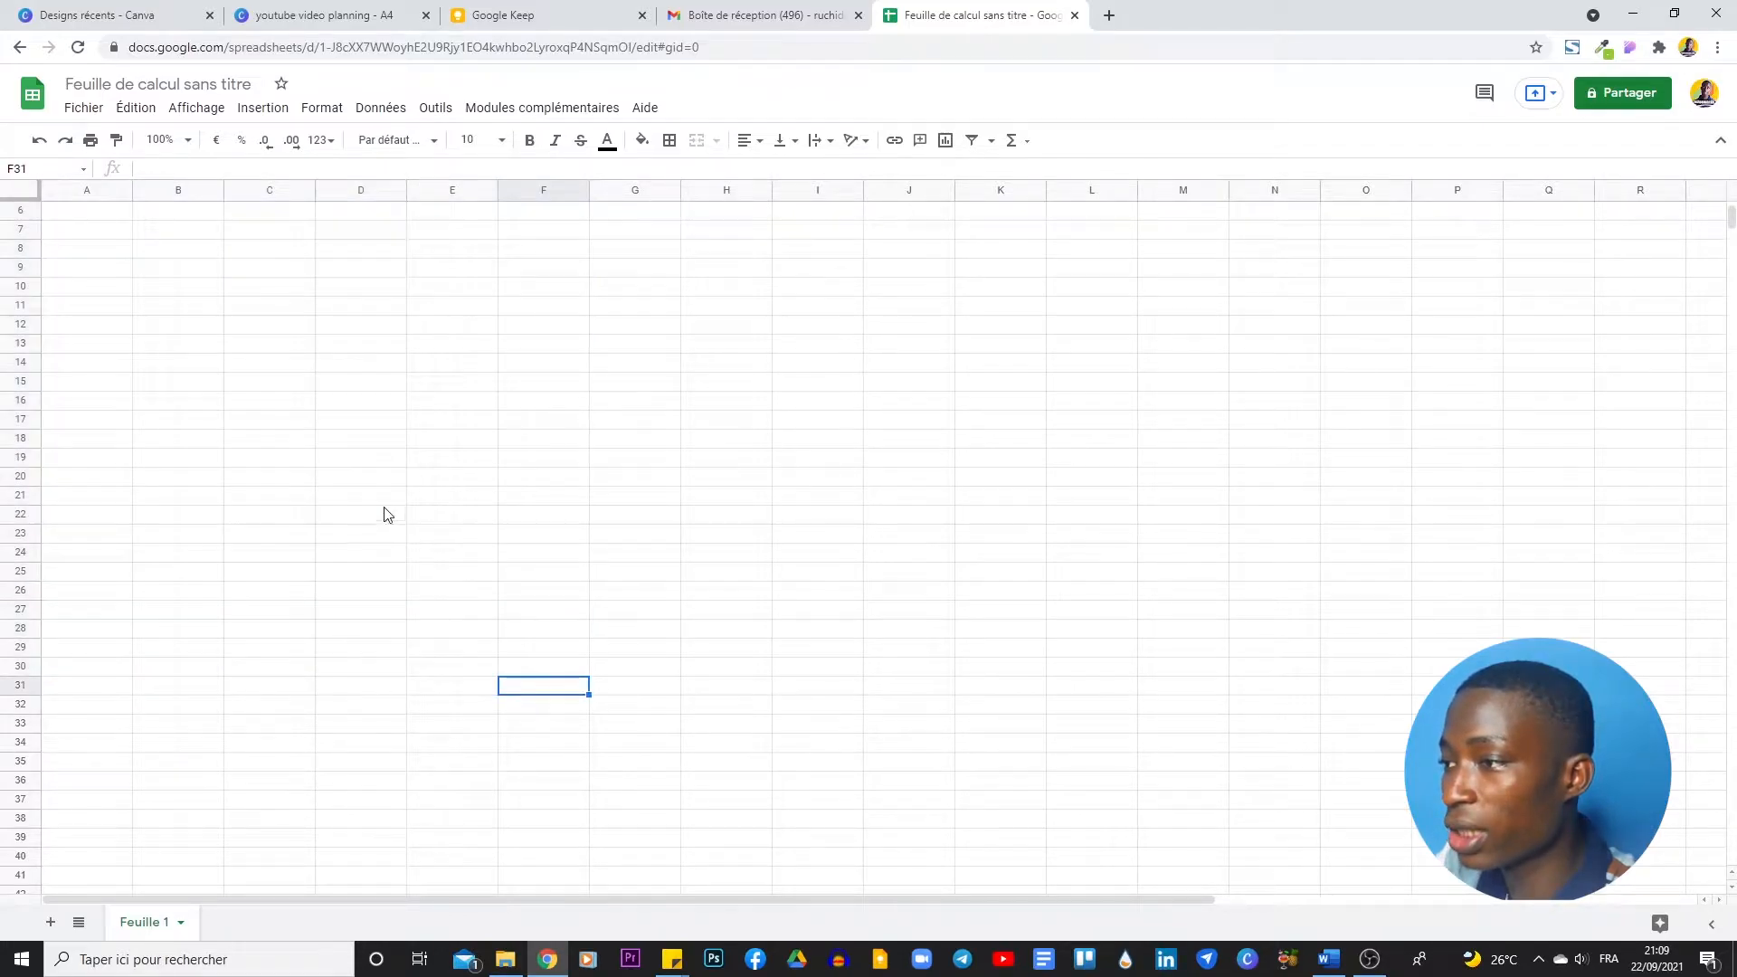
left_click_drag(87, 210, 634, 685)
right_click(361, 307)
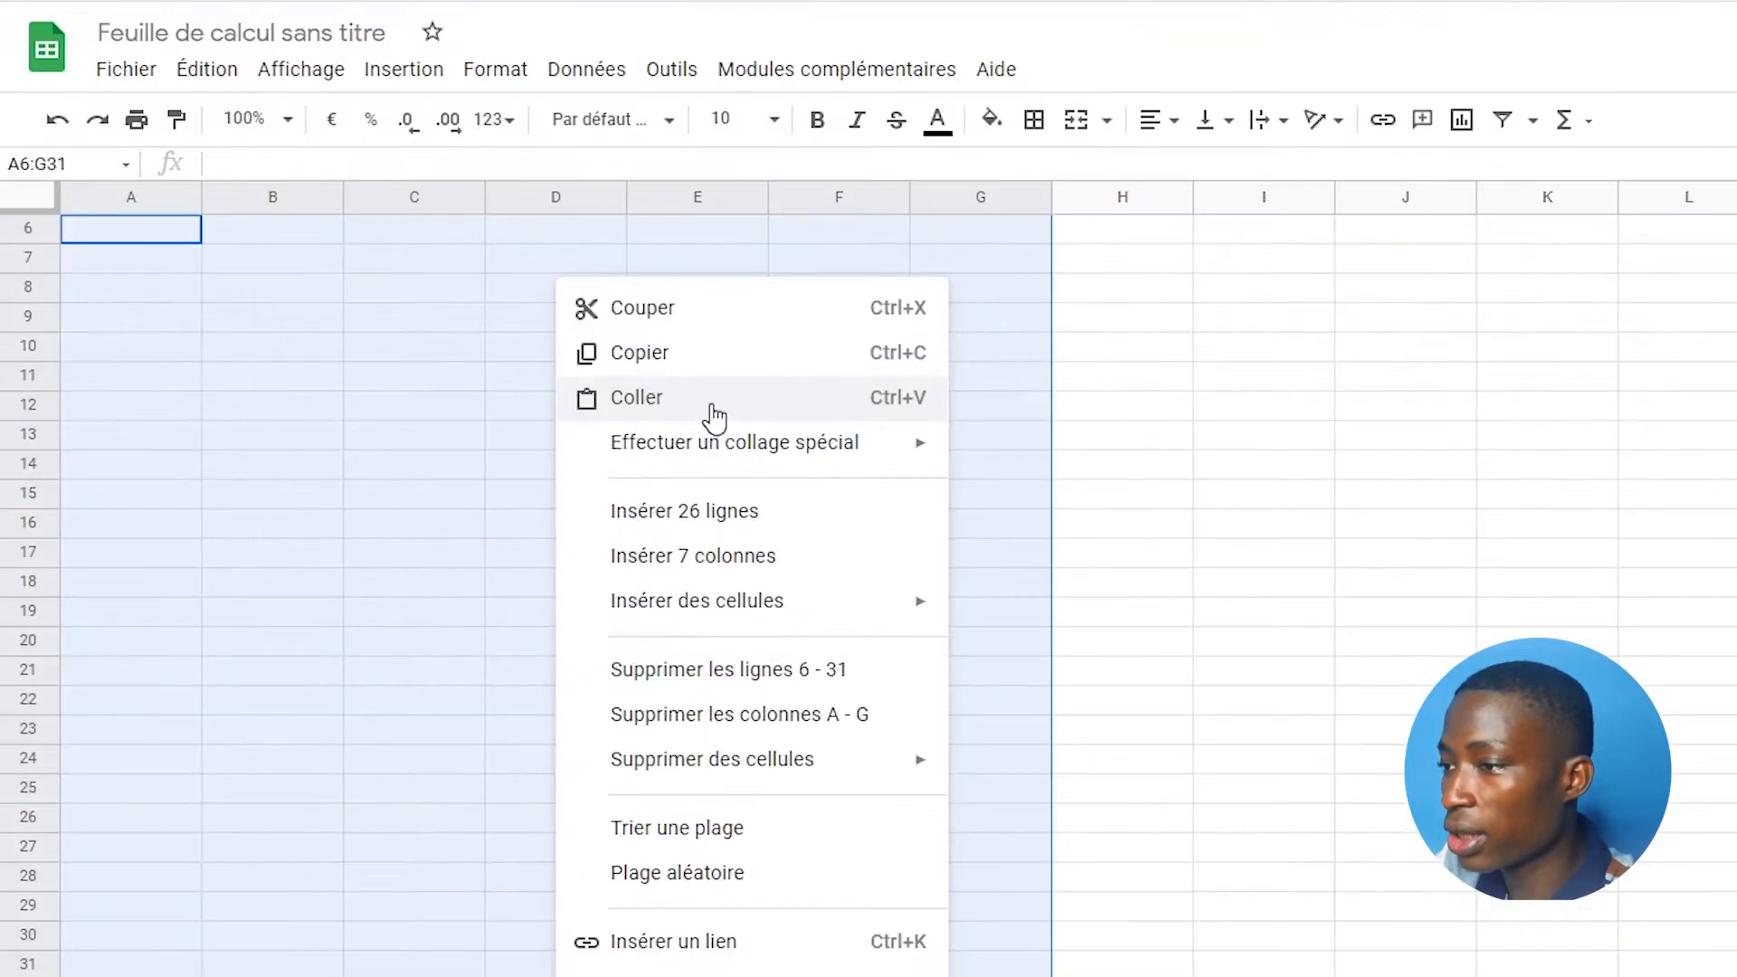
left_click(467, 325)
left_click(718, 416)
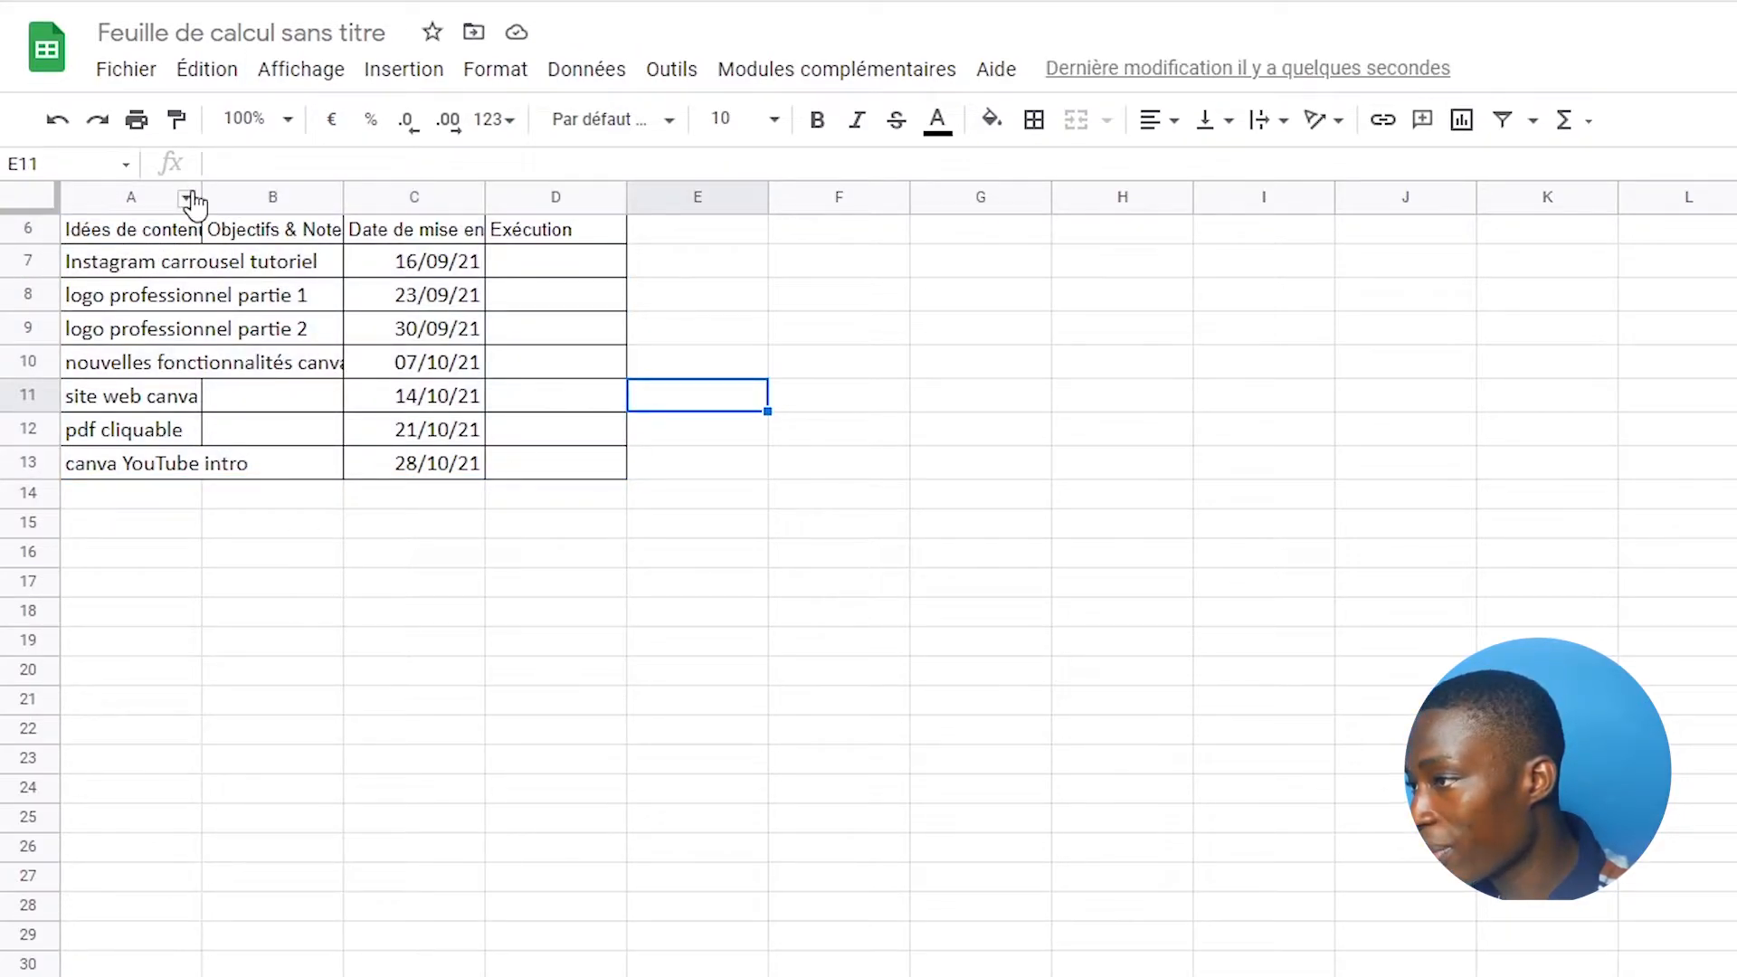
left_click_drag(200, 197, 366, 204)
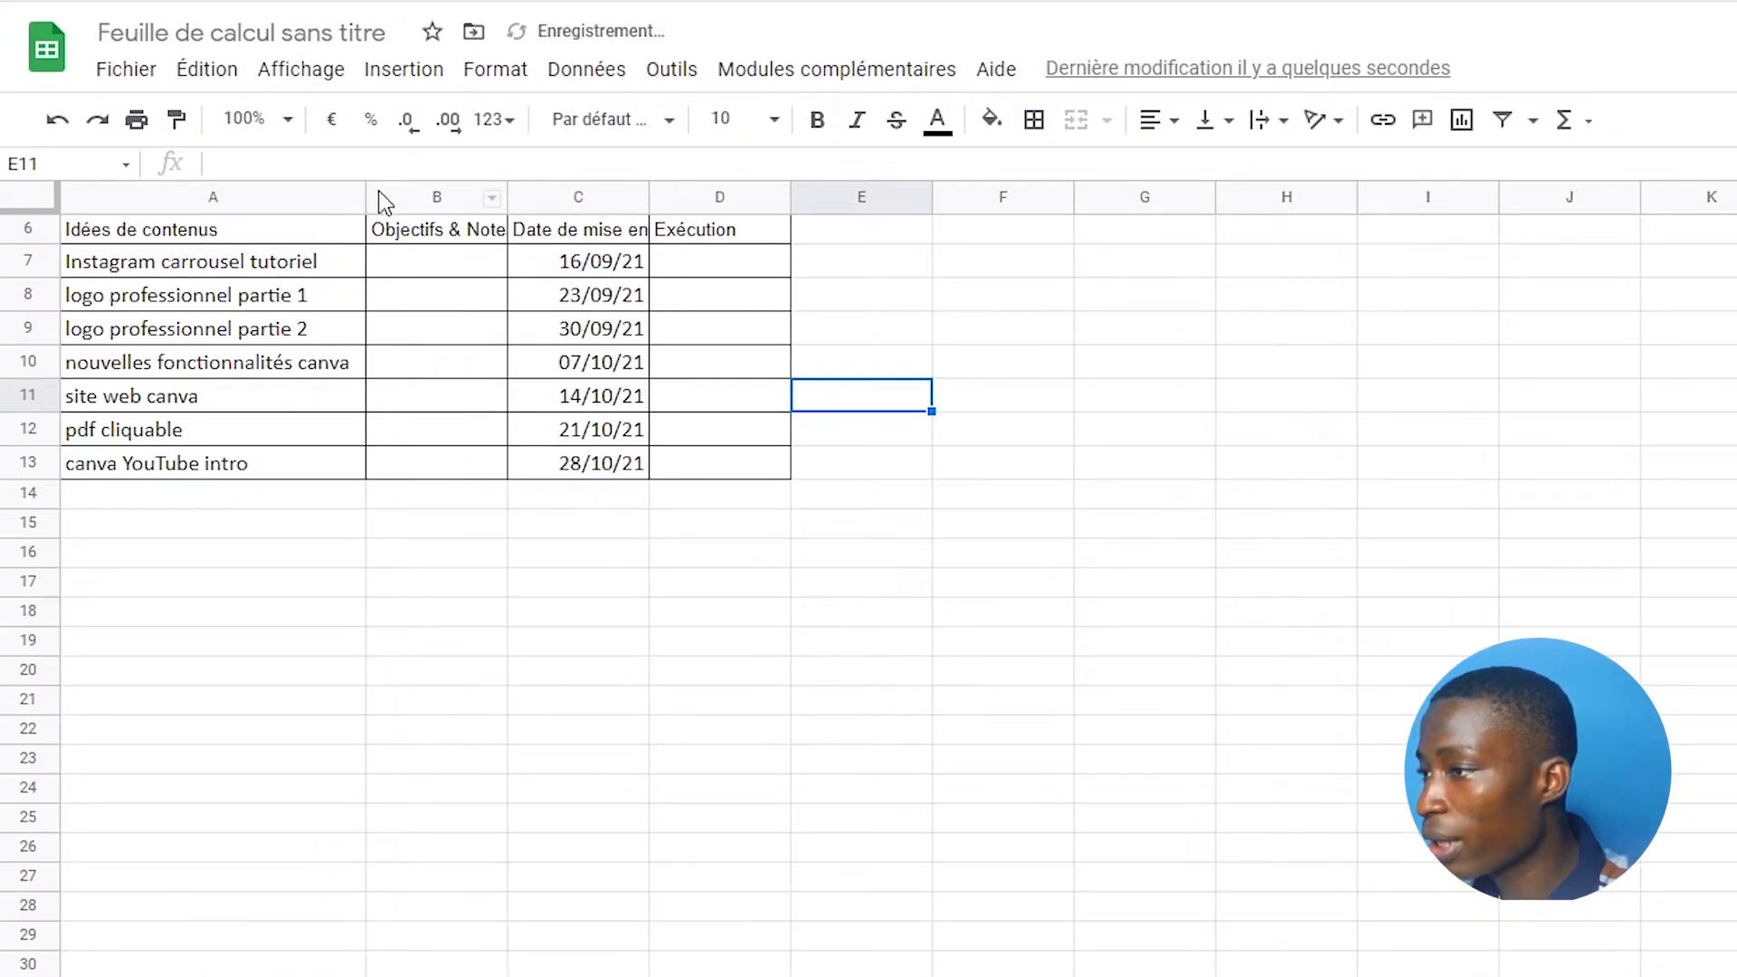
left_click(430, 570)
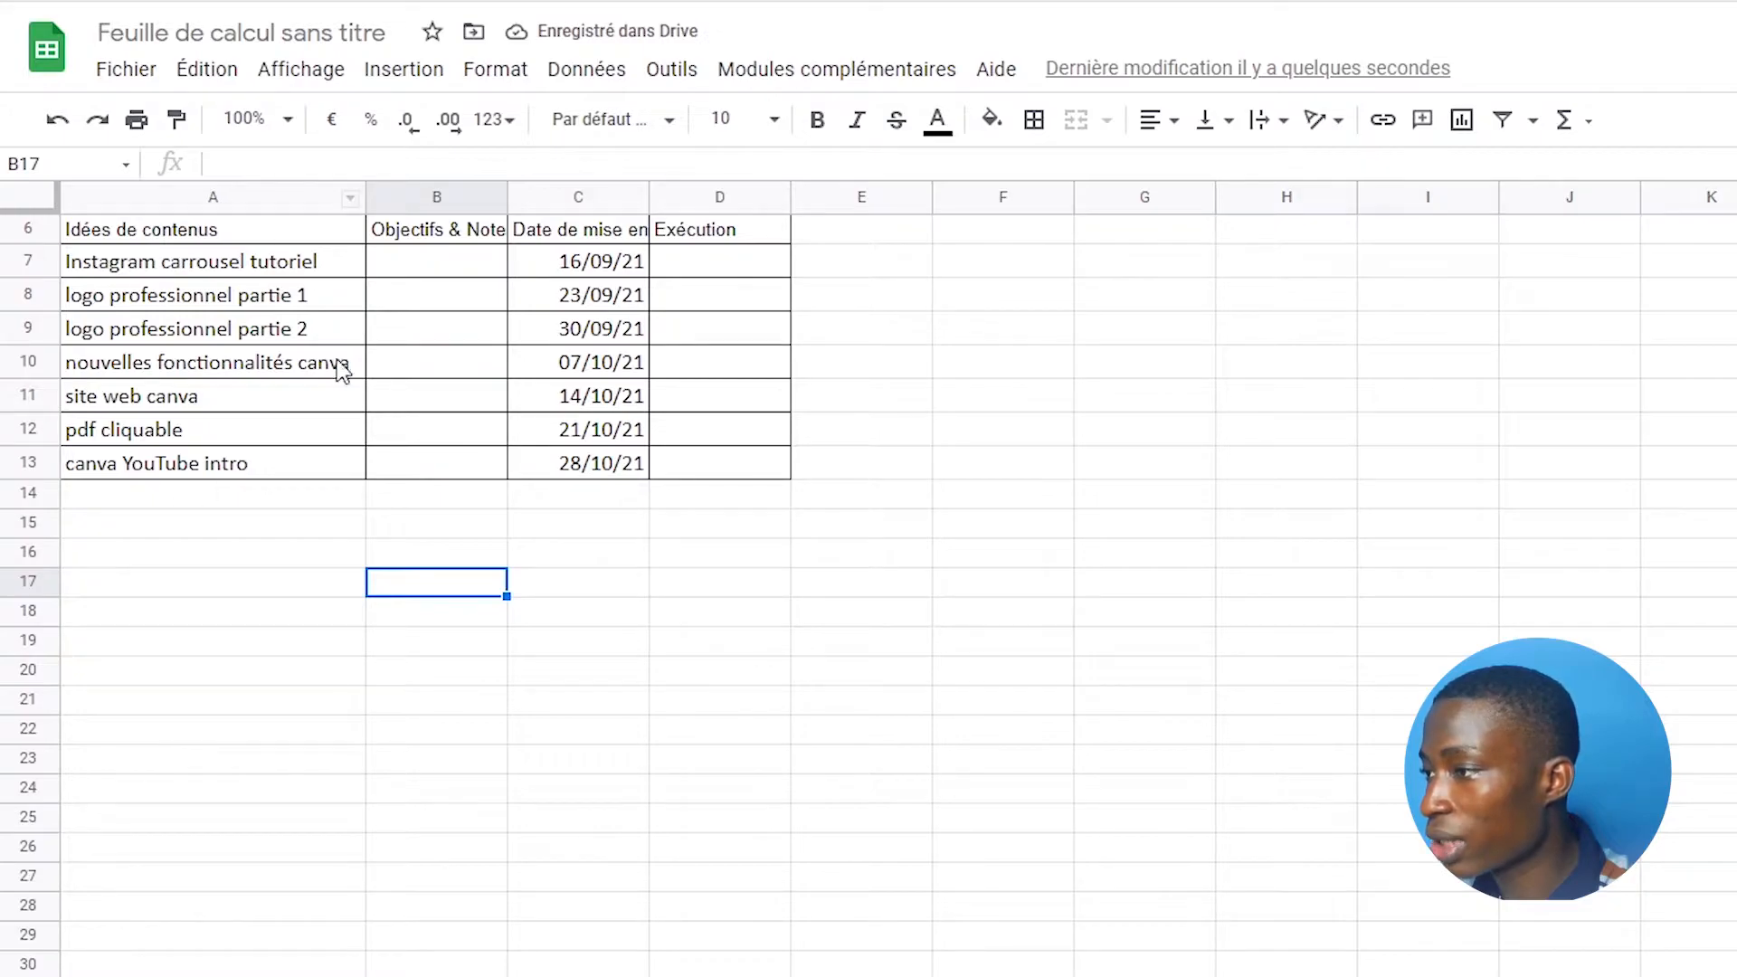
- Fill the table's header cells A6:D6 with a medium cornflower blue background
left_click_drag(126, 234, 769, 226)
left_click(937, 123)
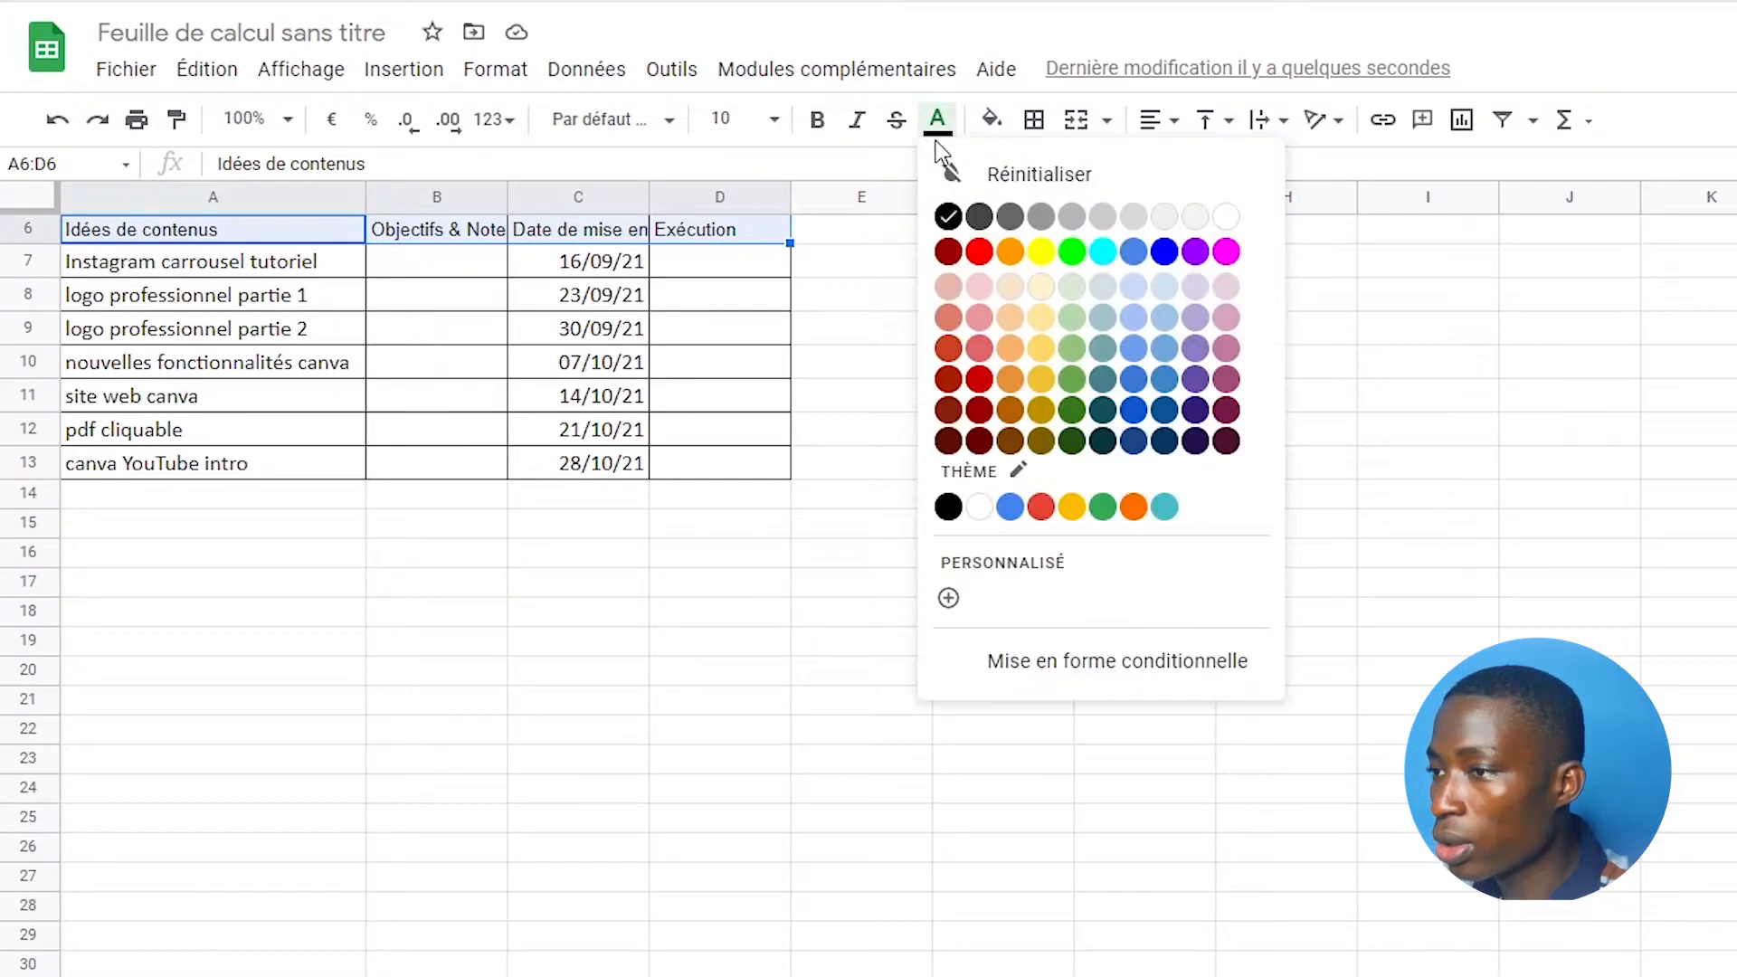
left_click(992, 120)
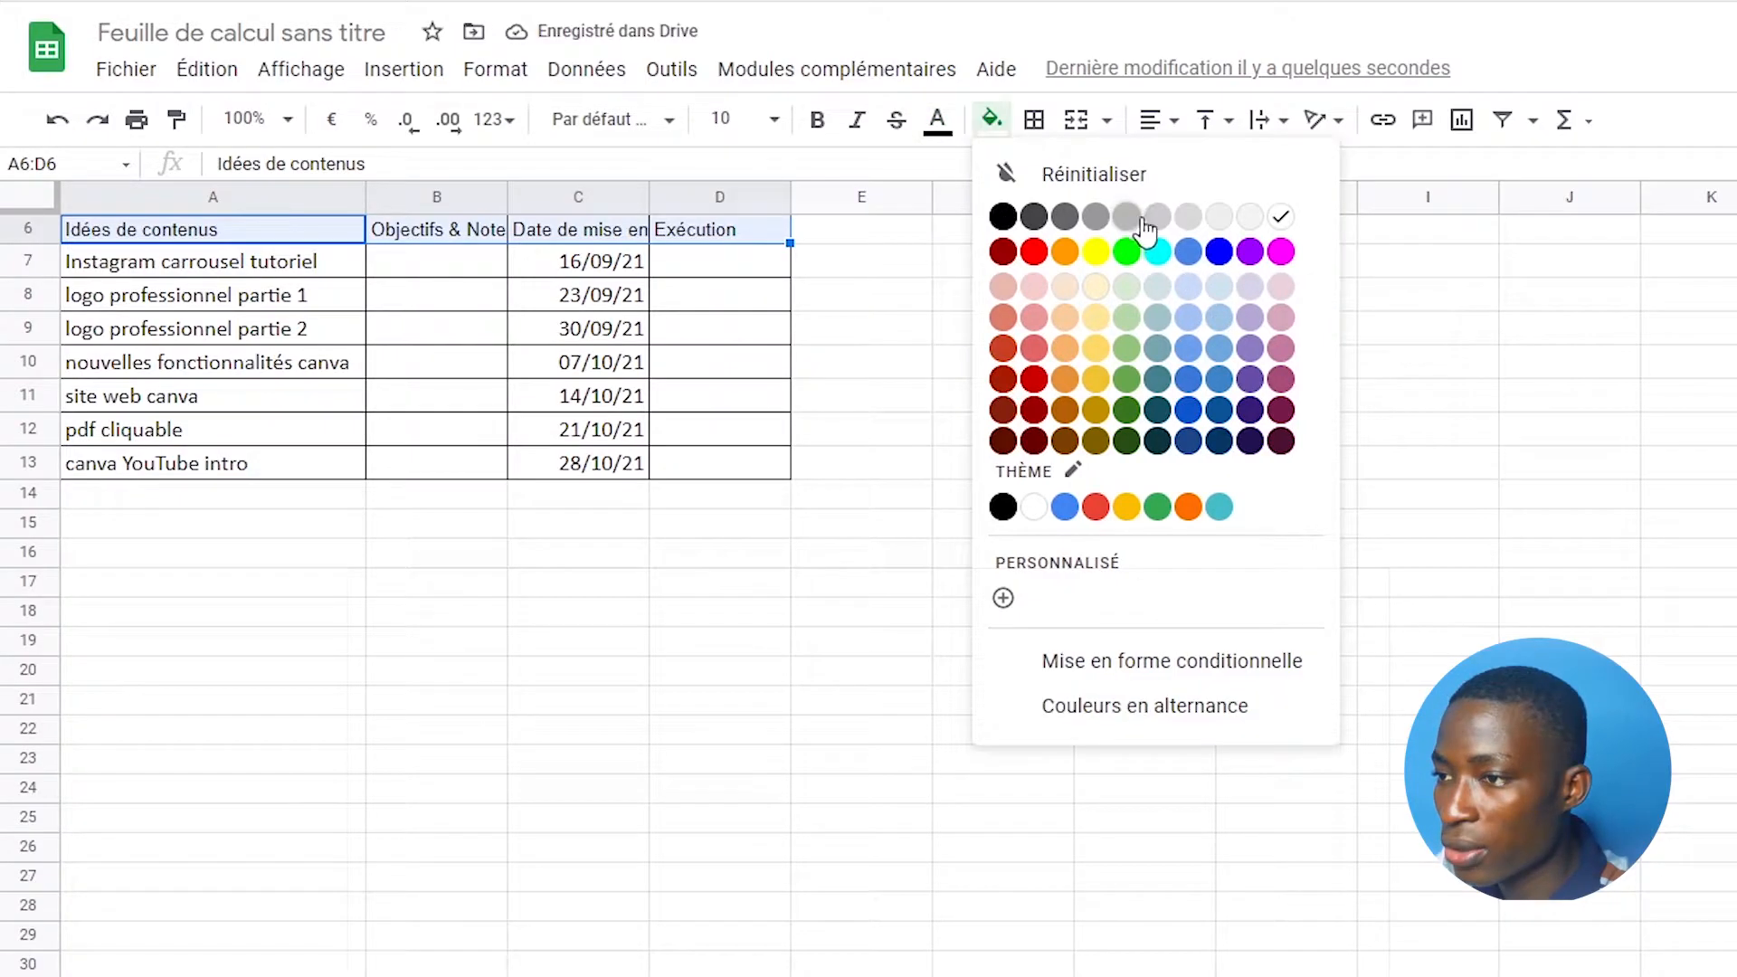
left_click(1189, 350)
left_click(1191, 340)
- Apply all borders to the table range A6:D13
left_click_drag(167, 231, 740, 464)
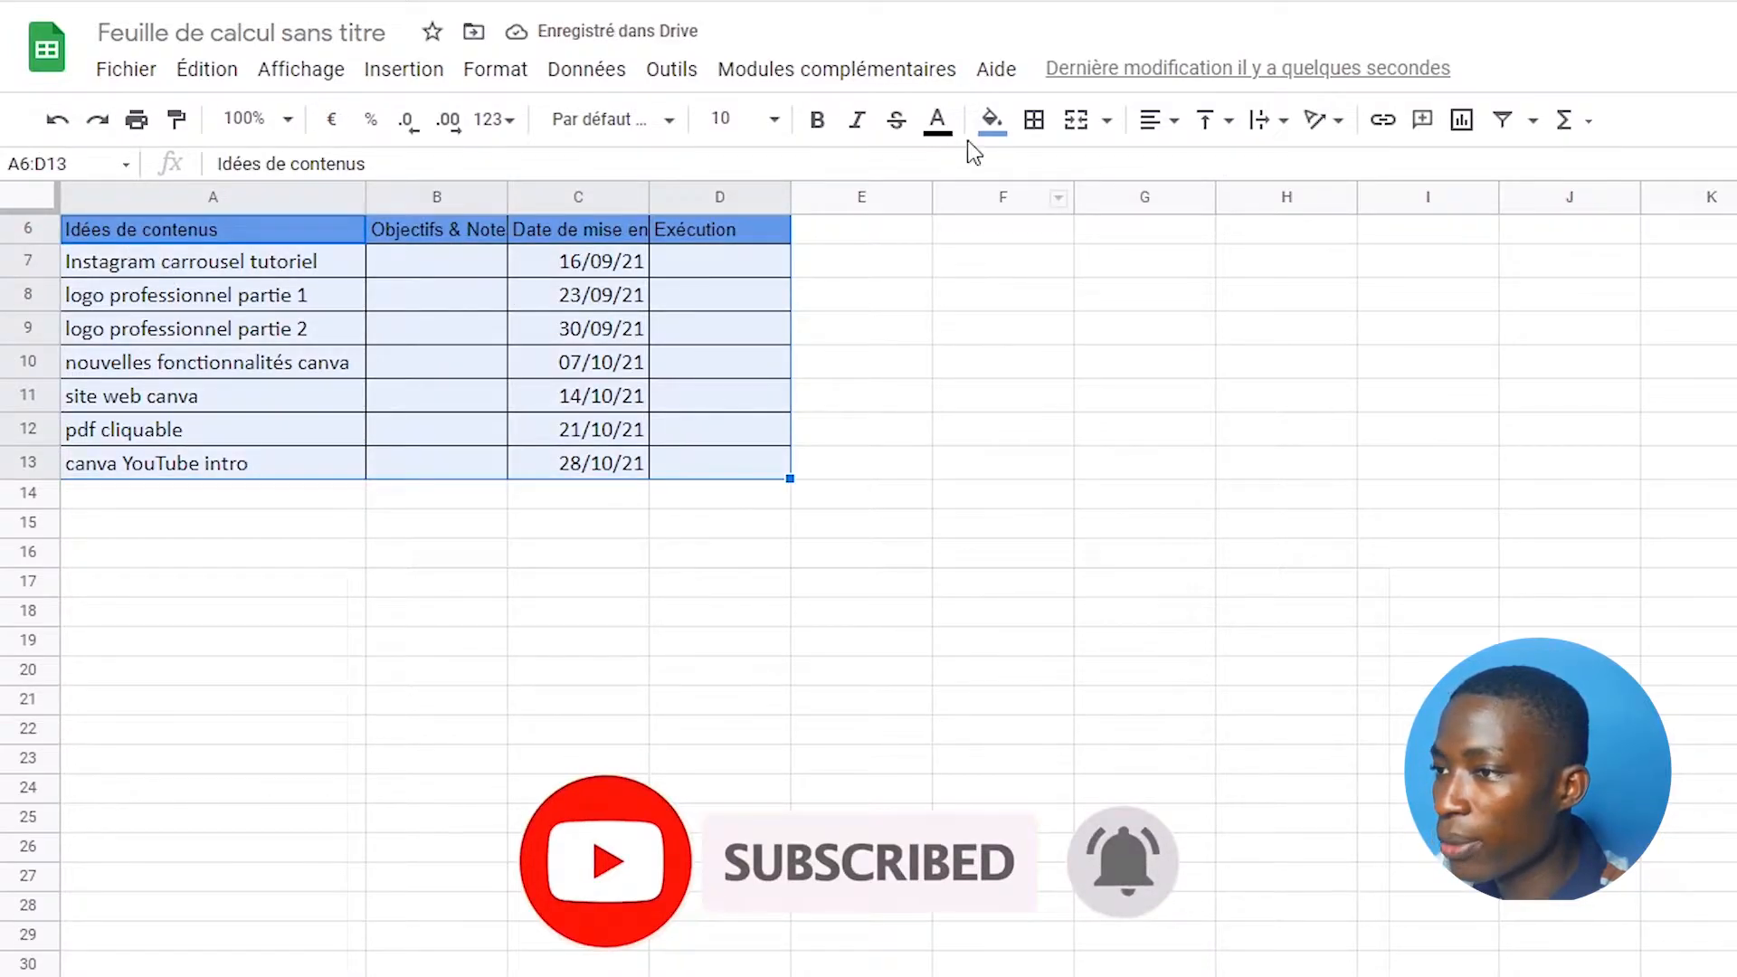
left_click(1037, 125)
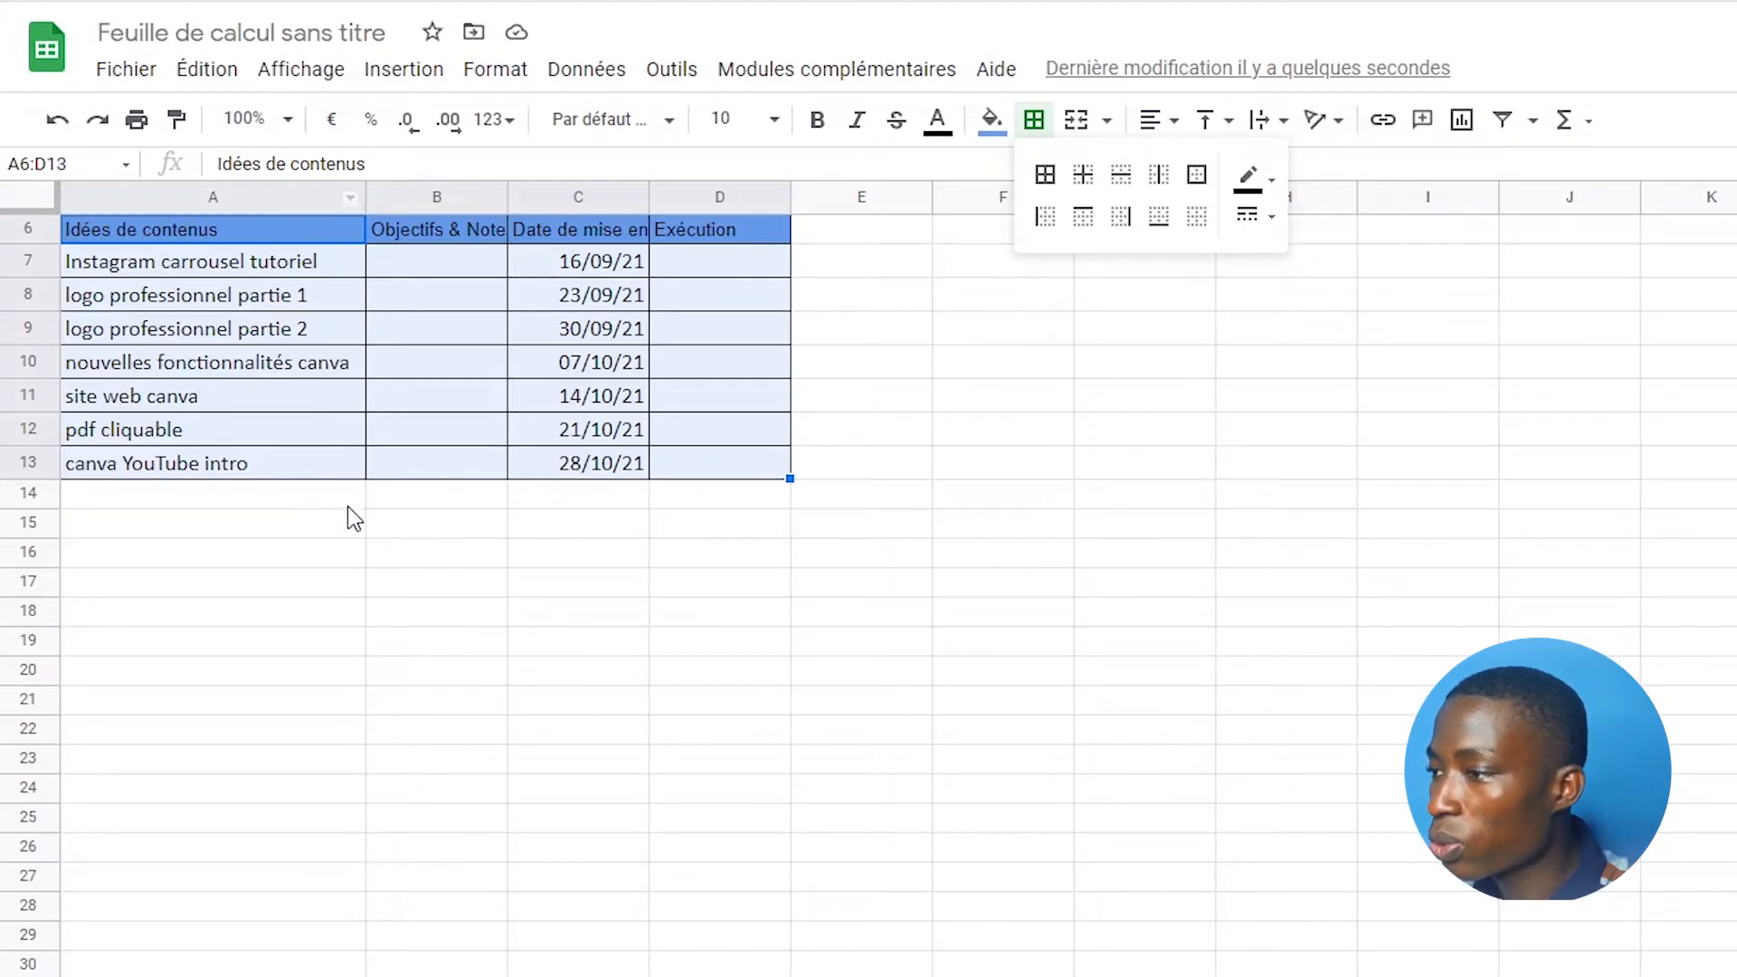
left_click(1045, 176)
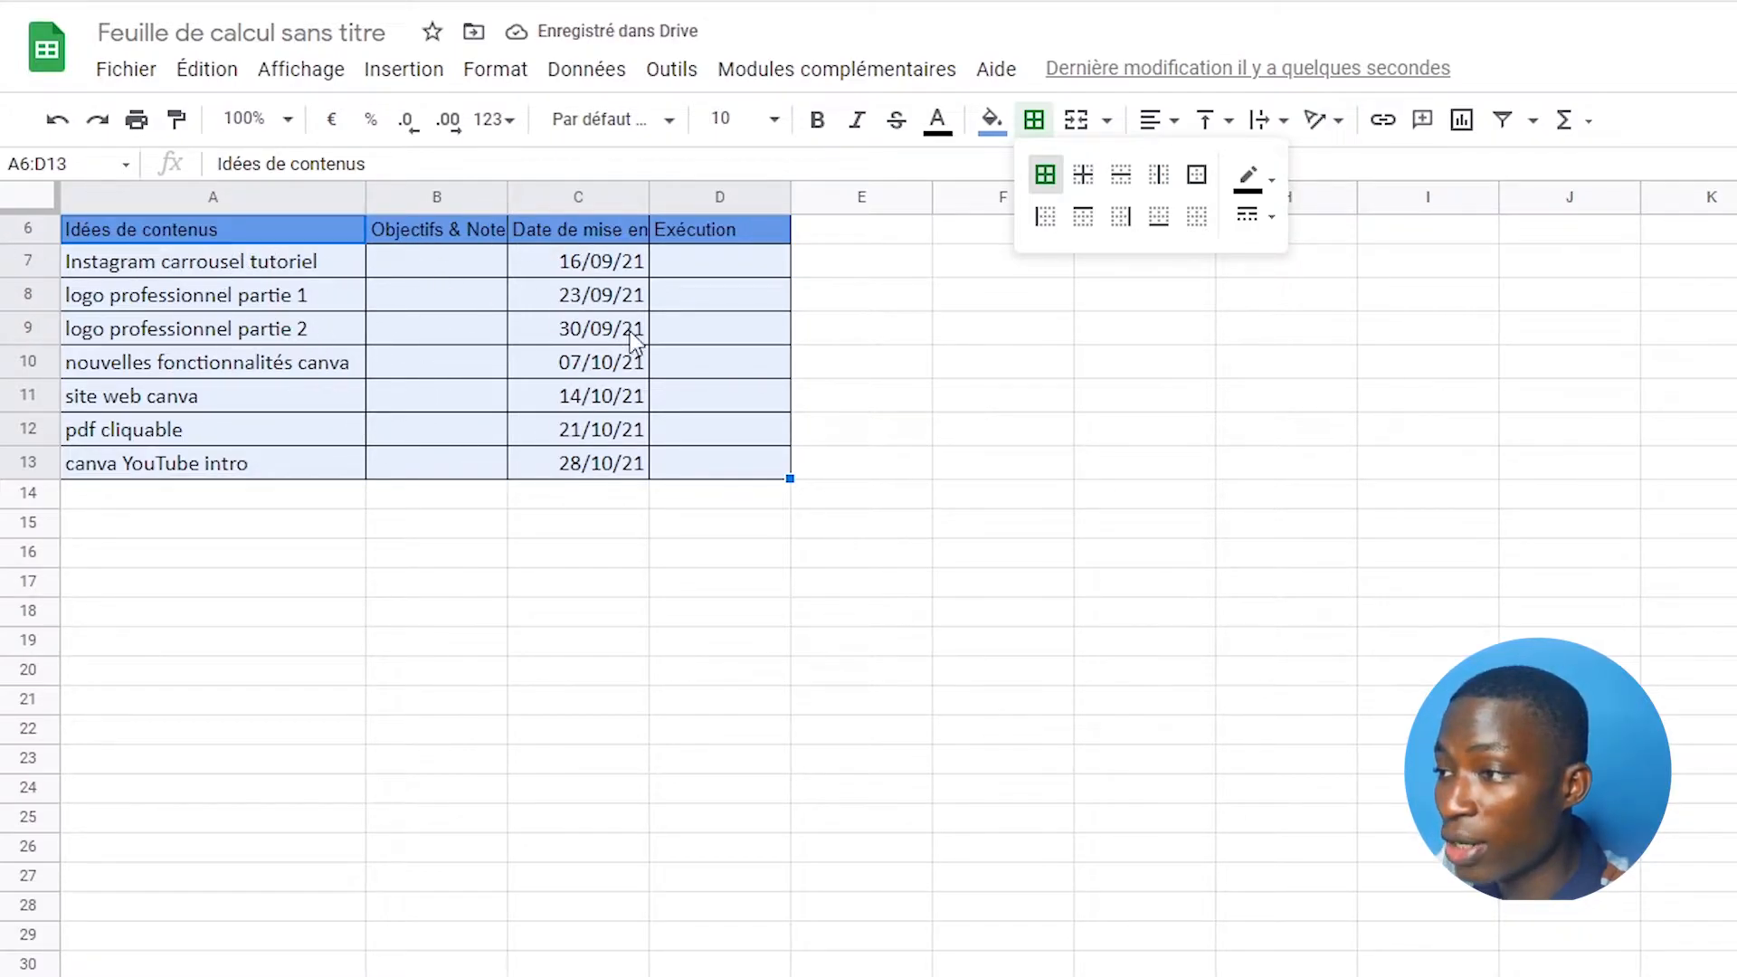
left_click(864, 371)
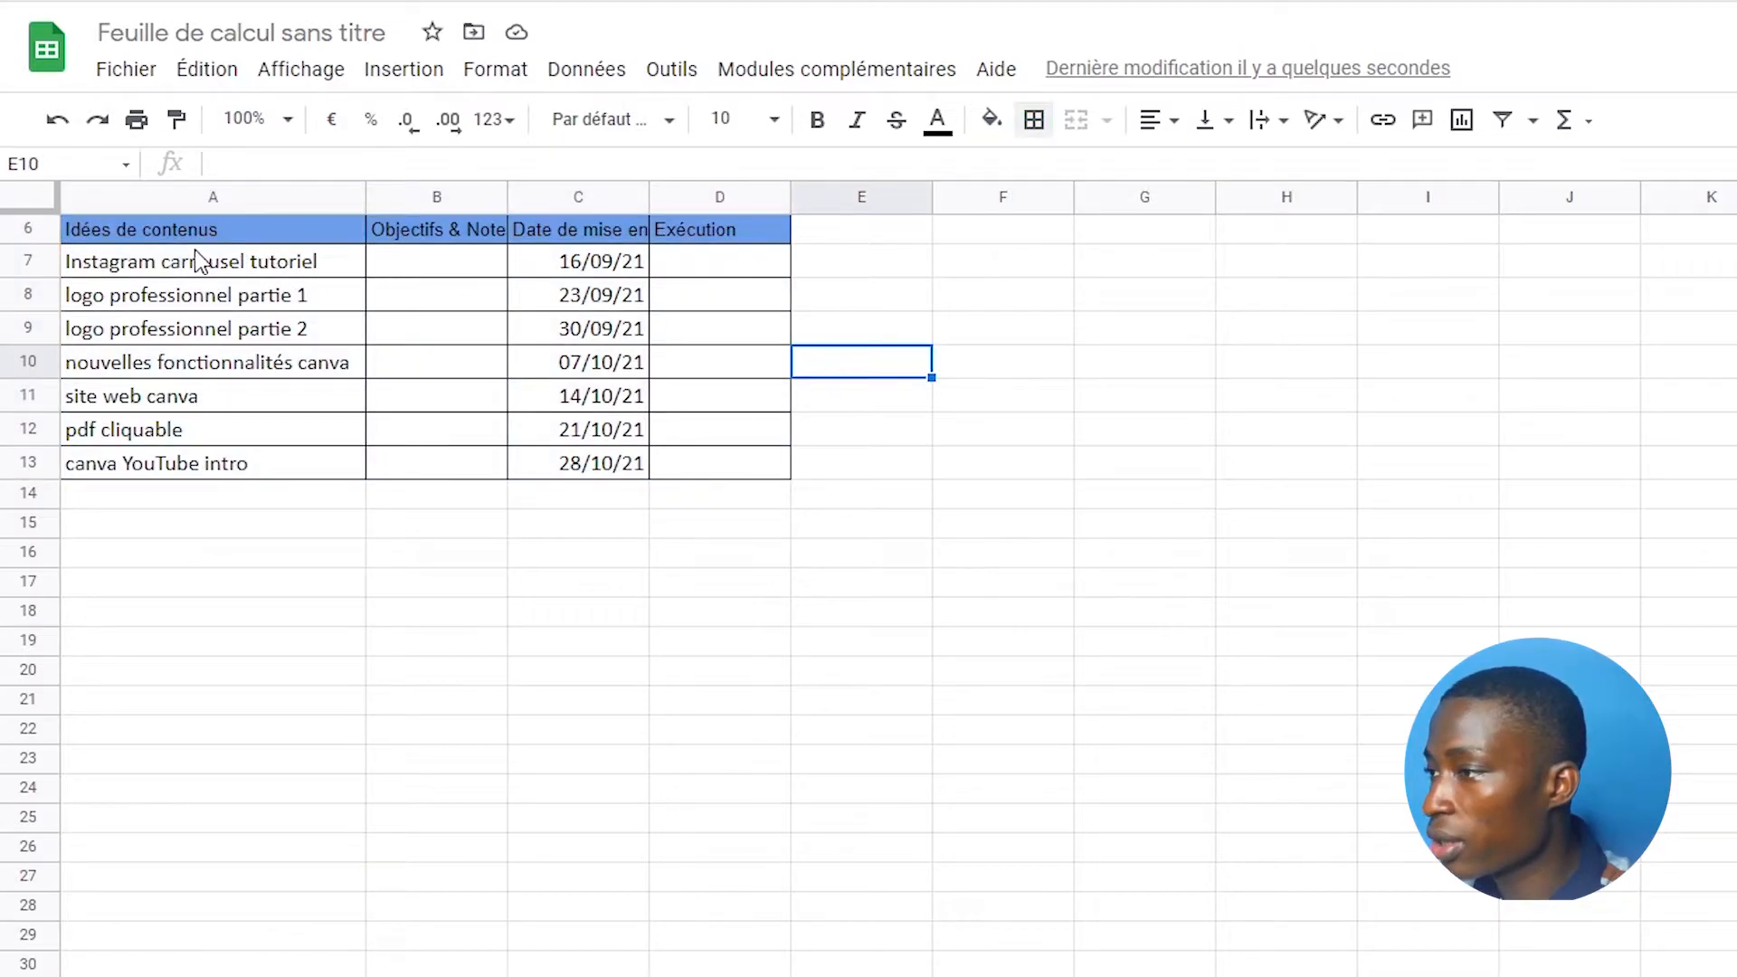
- Make the header text in A6:D6 bold and white
left_click_drag(169, 256, 239, 238)
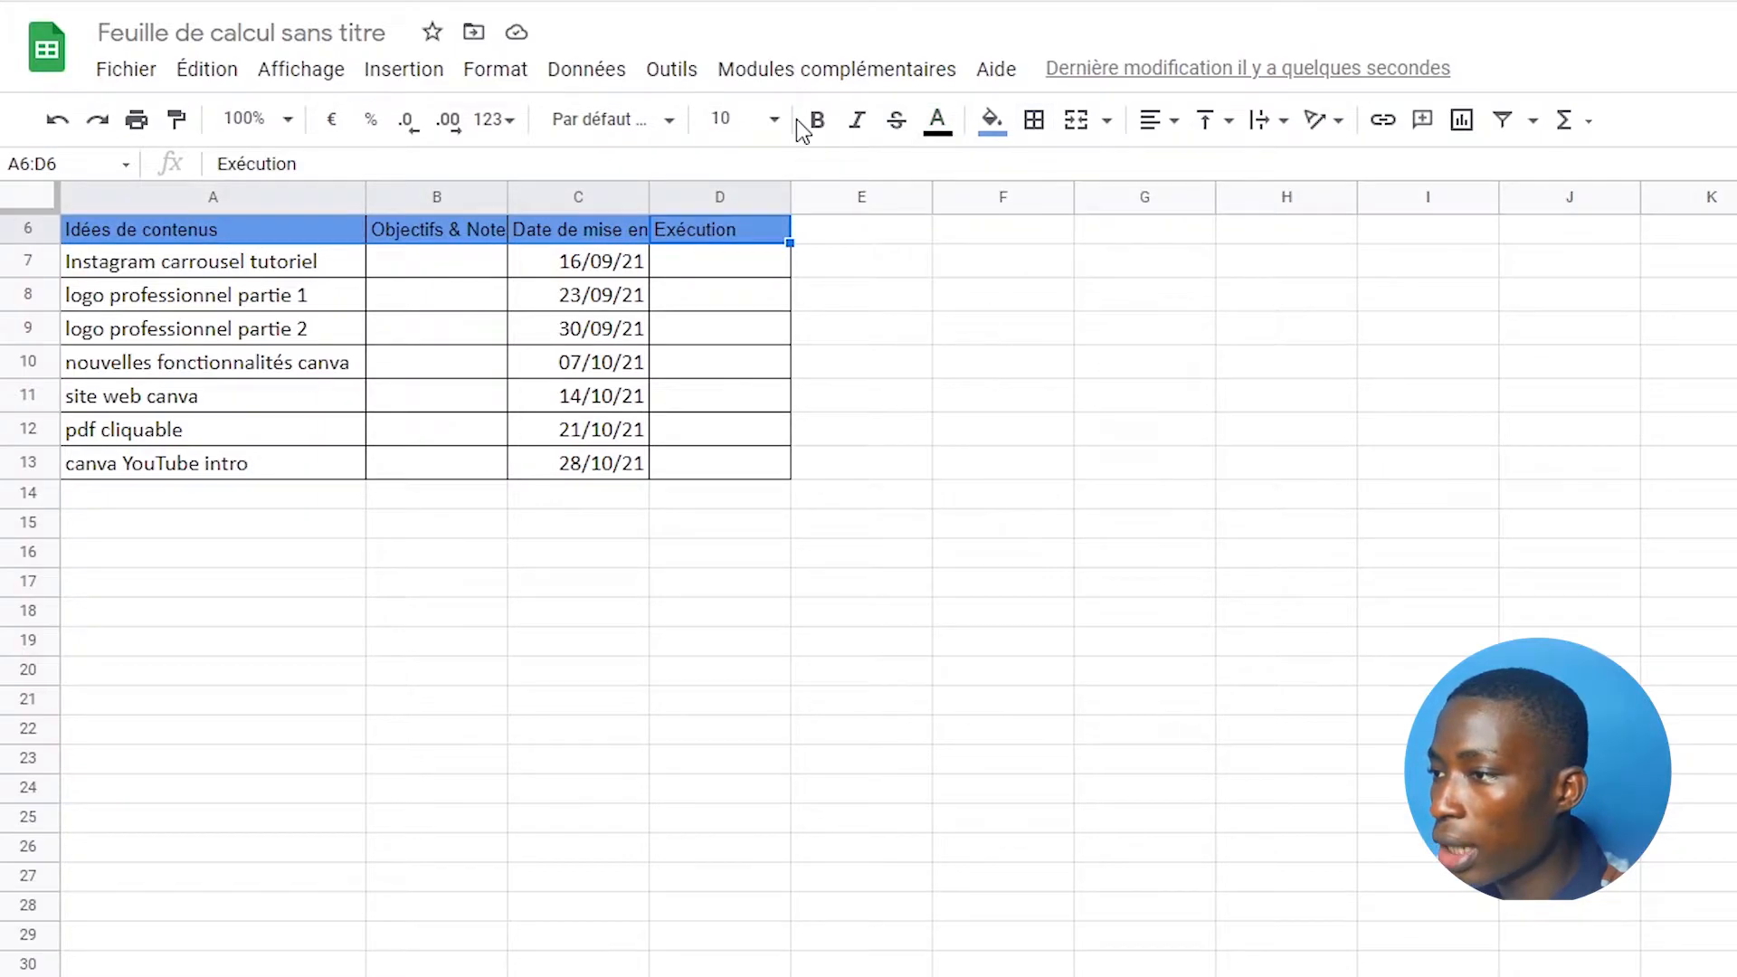
left_click(818, 126)
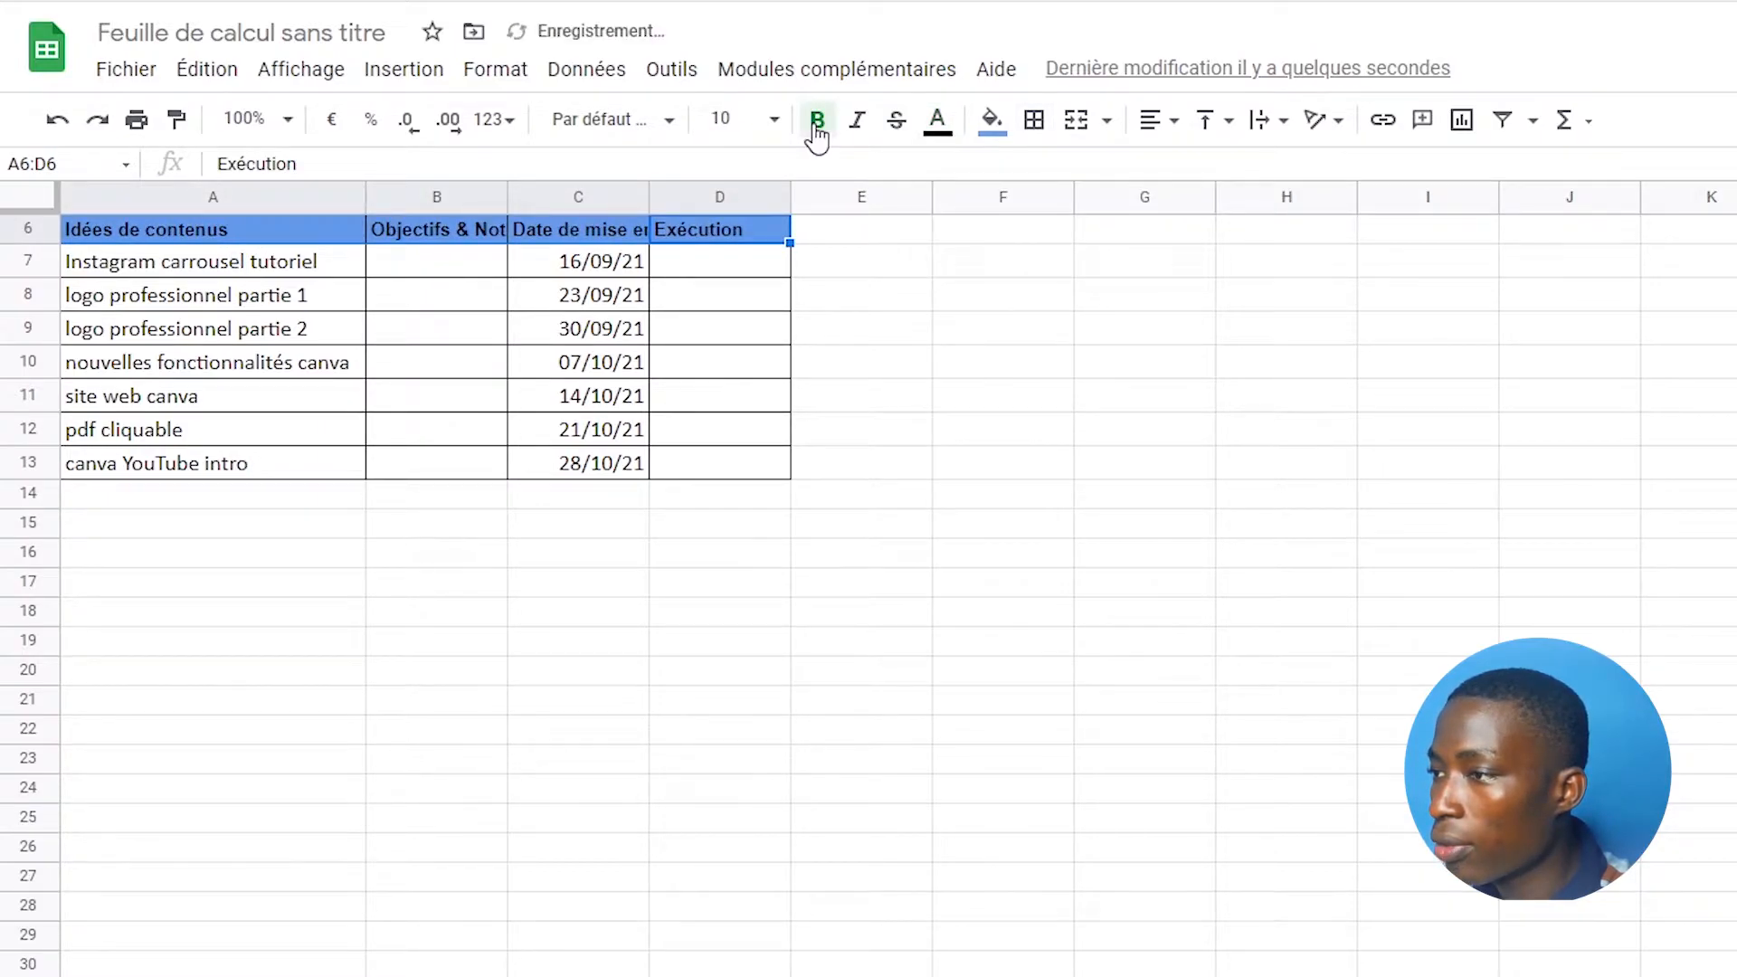
left_click(938, 120)
left_click(1236, 218)
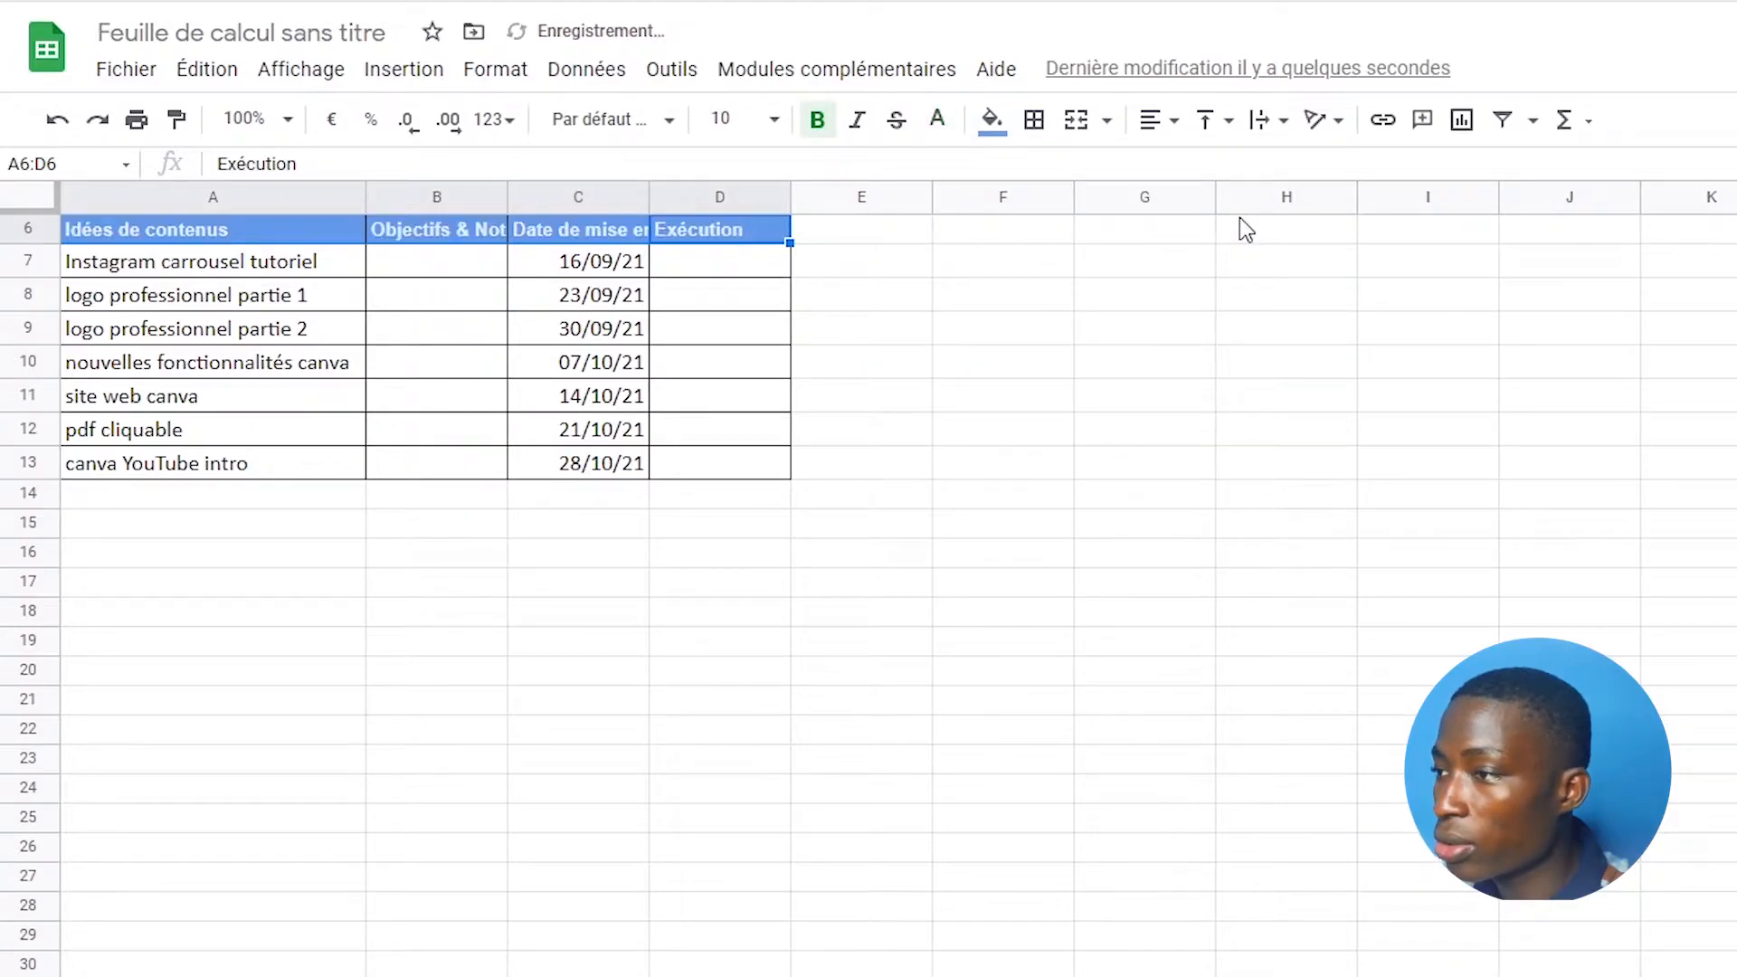
left_click(883, 365)
- Narrow column C slightly and wrap the text of the header cells A6:D6
mouse_move(649, 190)
left_mouse_down()
mouse_move(671, 190)
mouse_move(633, 208)
left_mouse_up()
left_click_drag(633, 208, 636, 208)
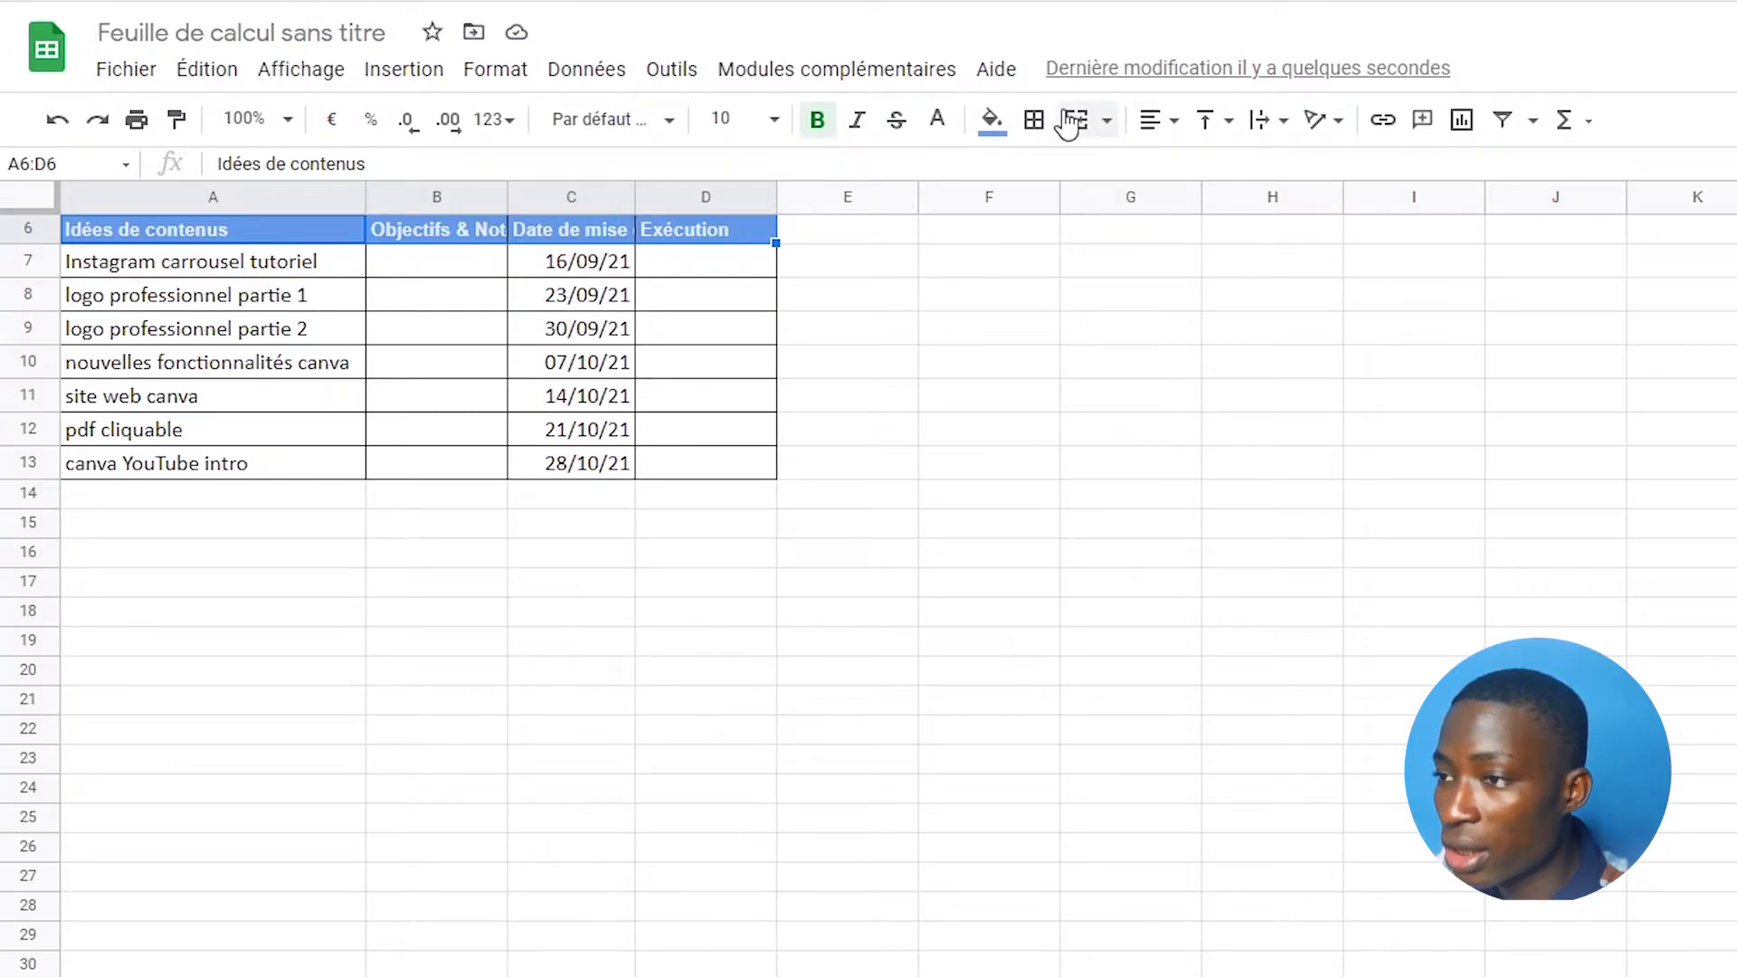
left_click(1274, 125)
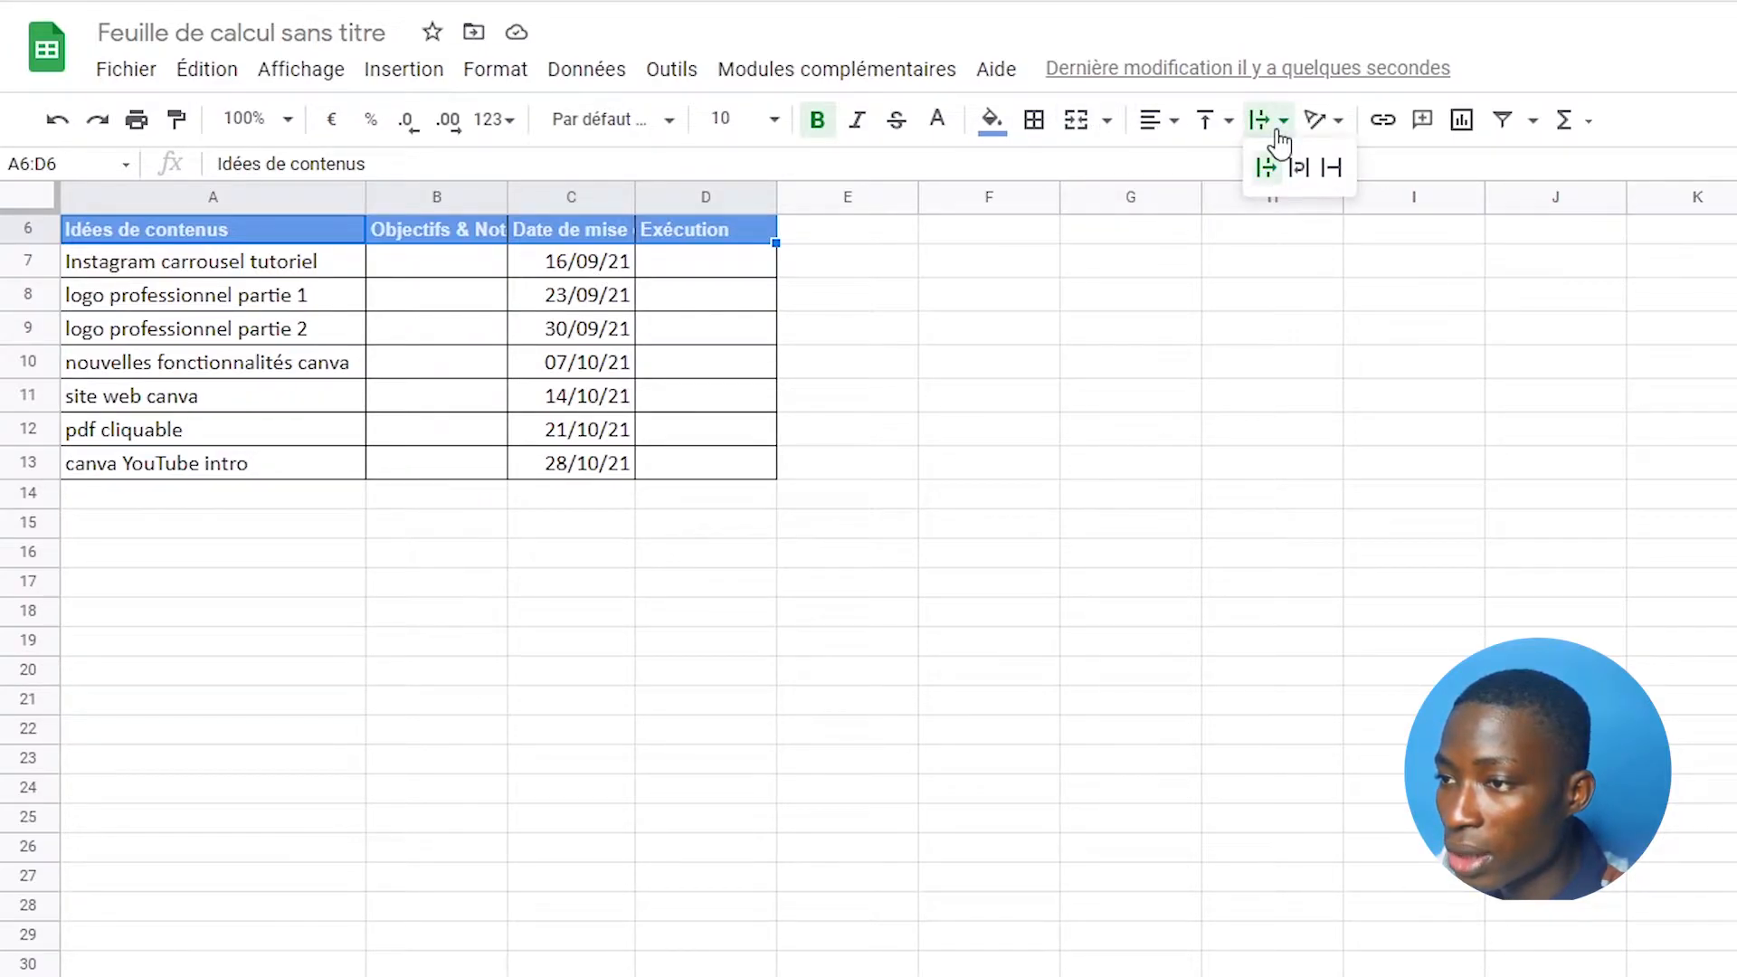
left_click(1301, 164)
left_click(588, 485)
- Center the header text in A6:D6 both horizontally and vertically
left_click_drag(181, 240, 724, 248)
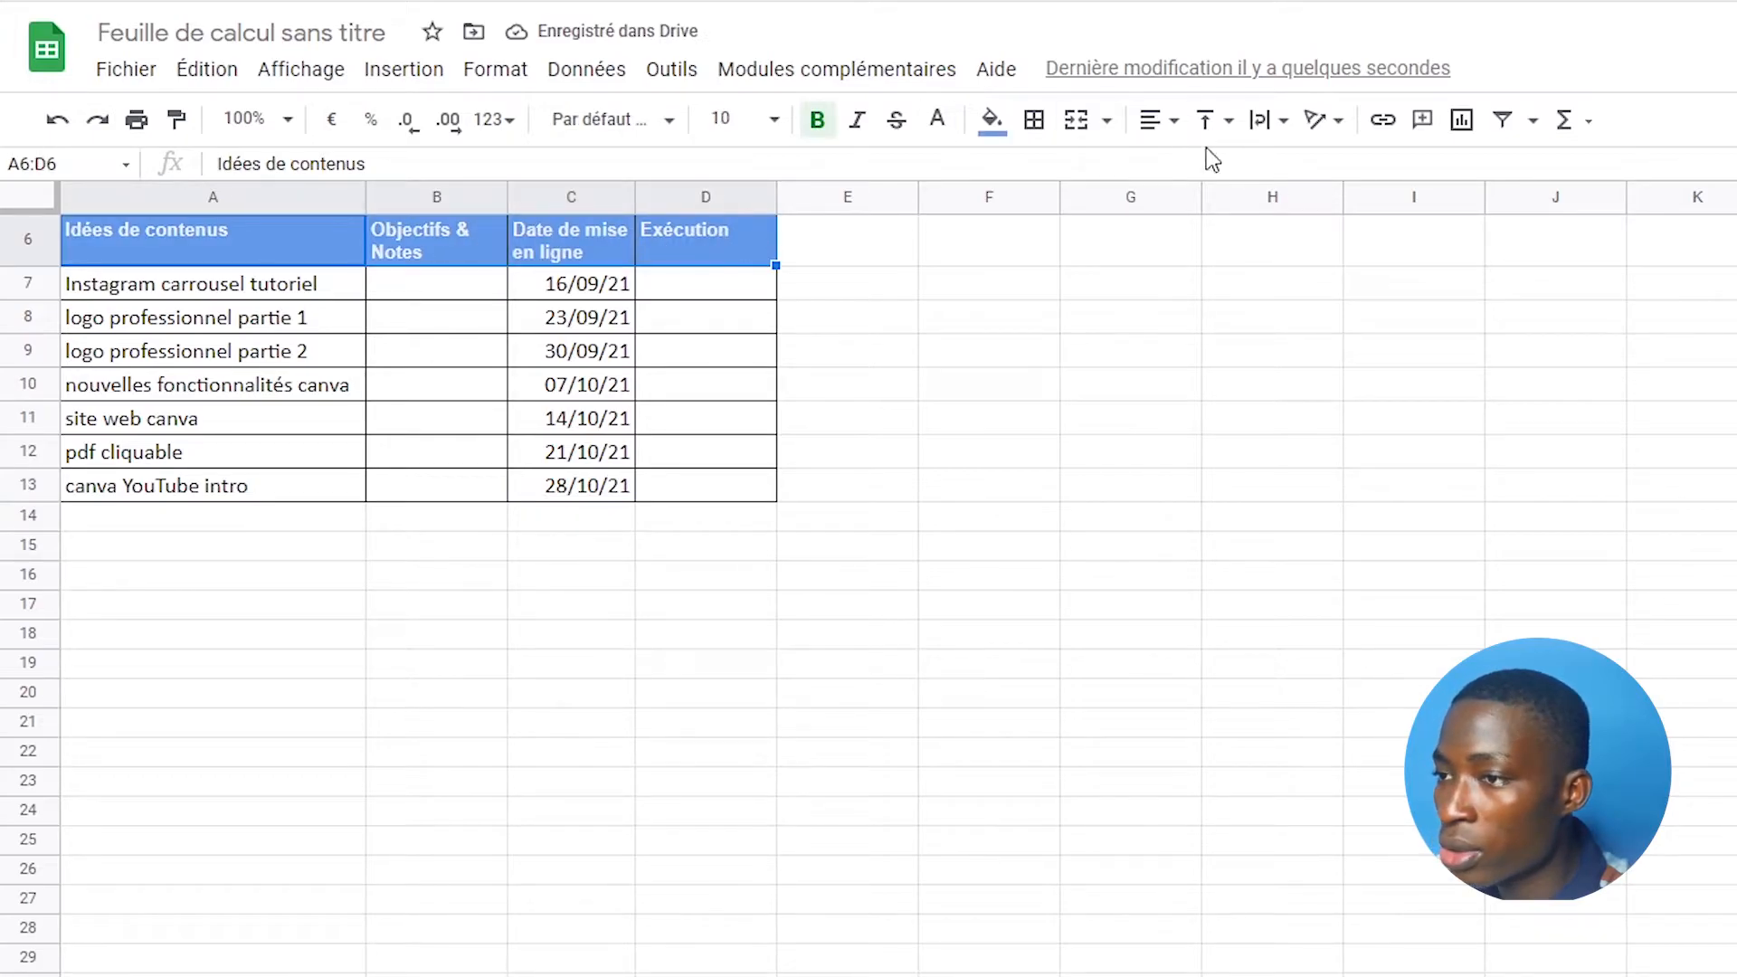
left_click(1163, 119)
left_click(1188, 170)
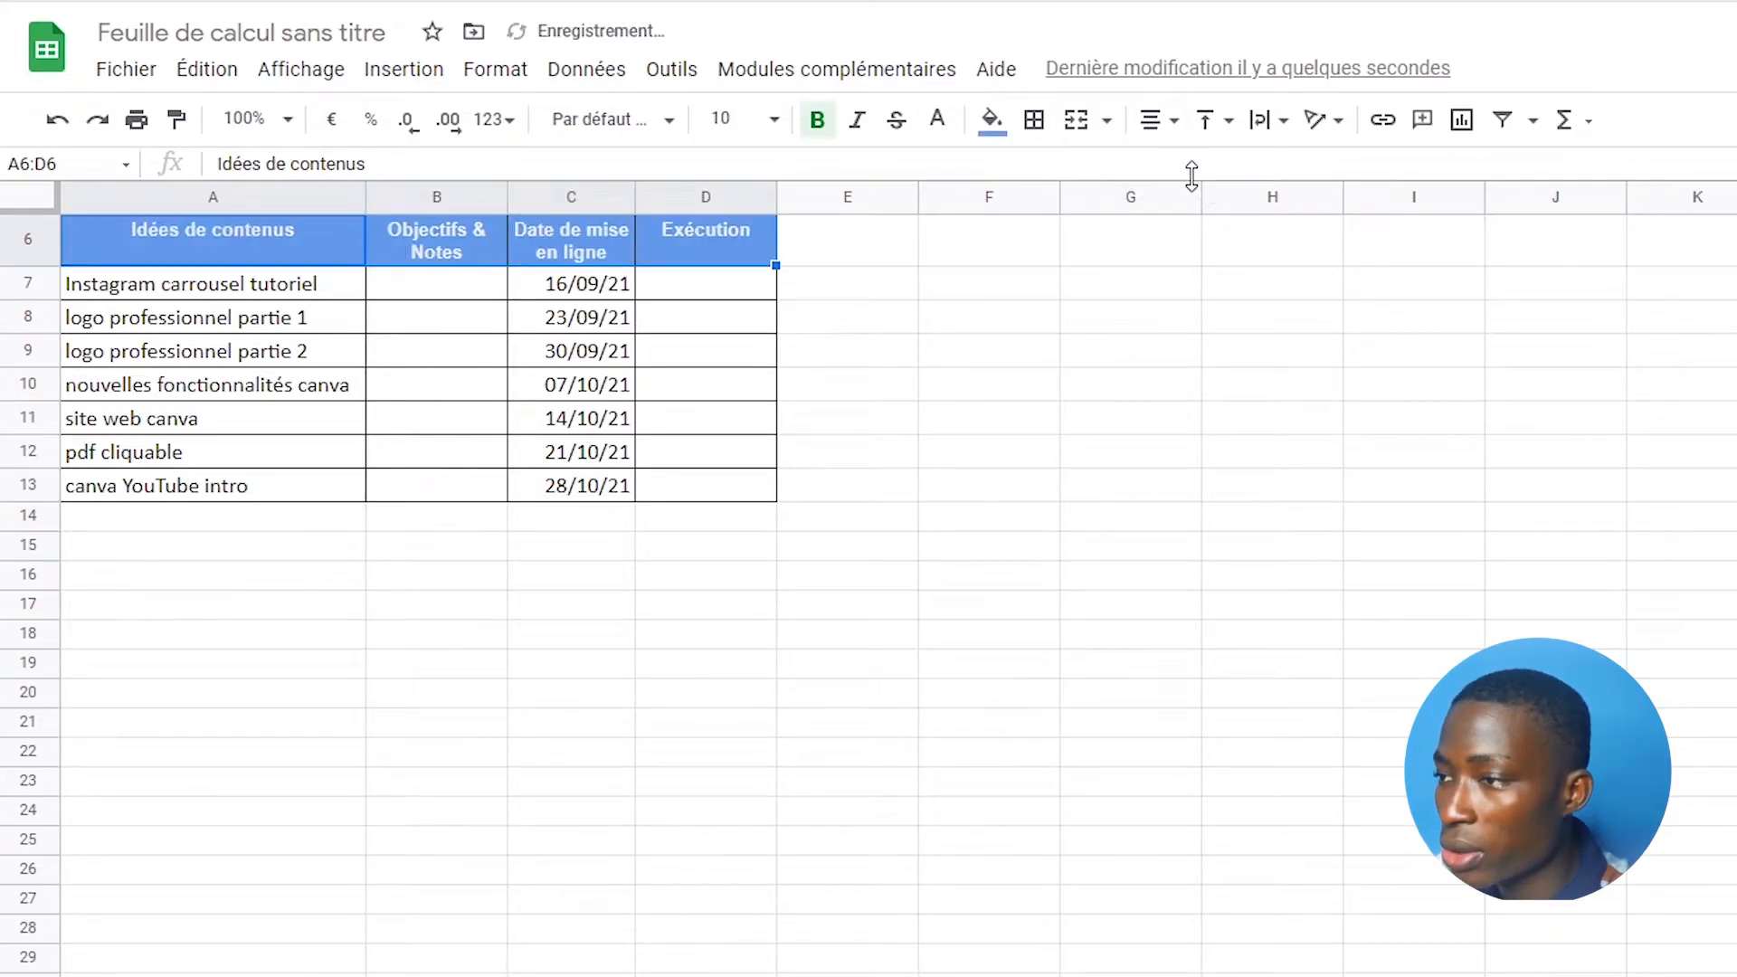
left_click(1233, 310)
left_click_drag(237, 243, 704, 239)
left_click(1213, 120)
left_click(1244, 172)
left_click(1272, 343)
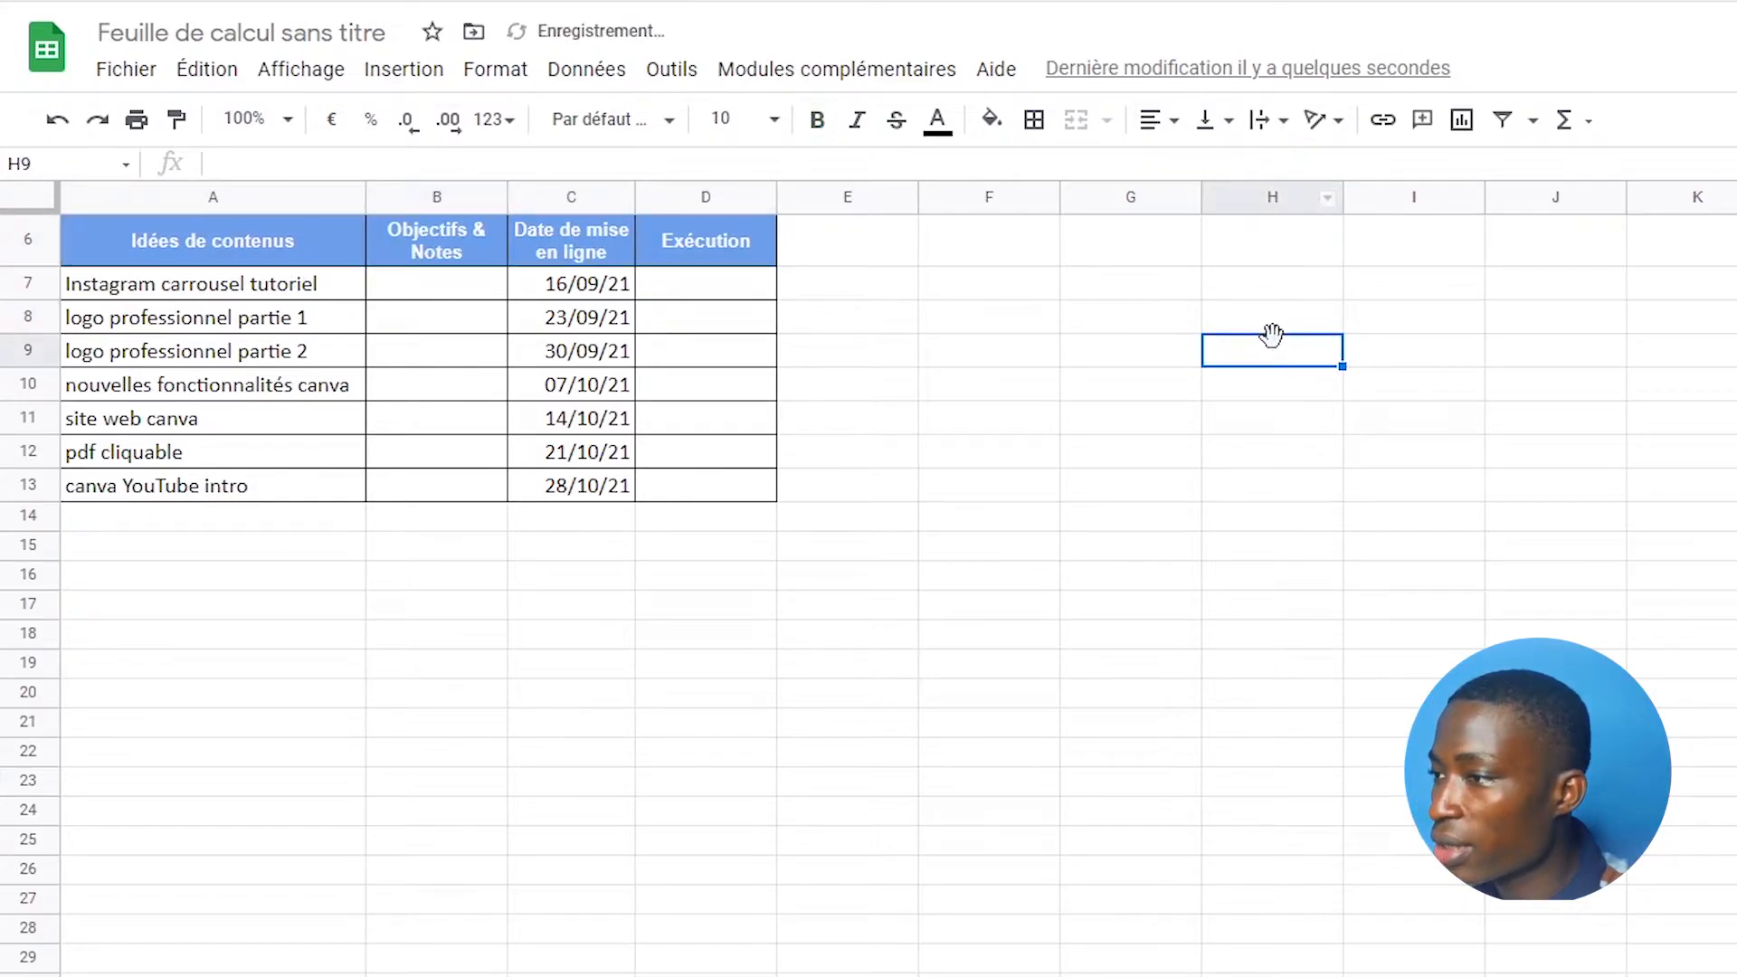
left_click(437, 576)
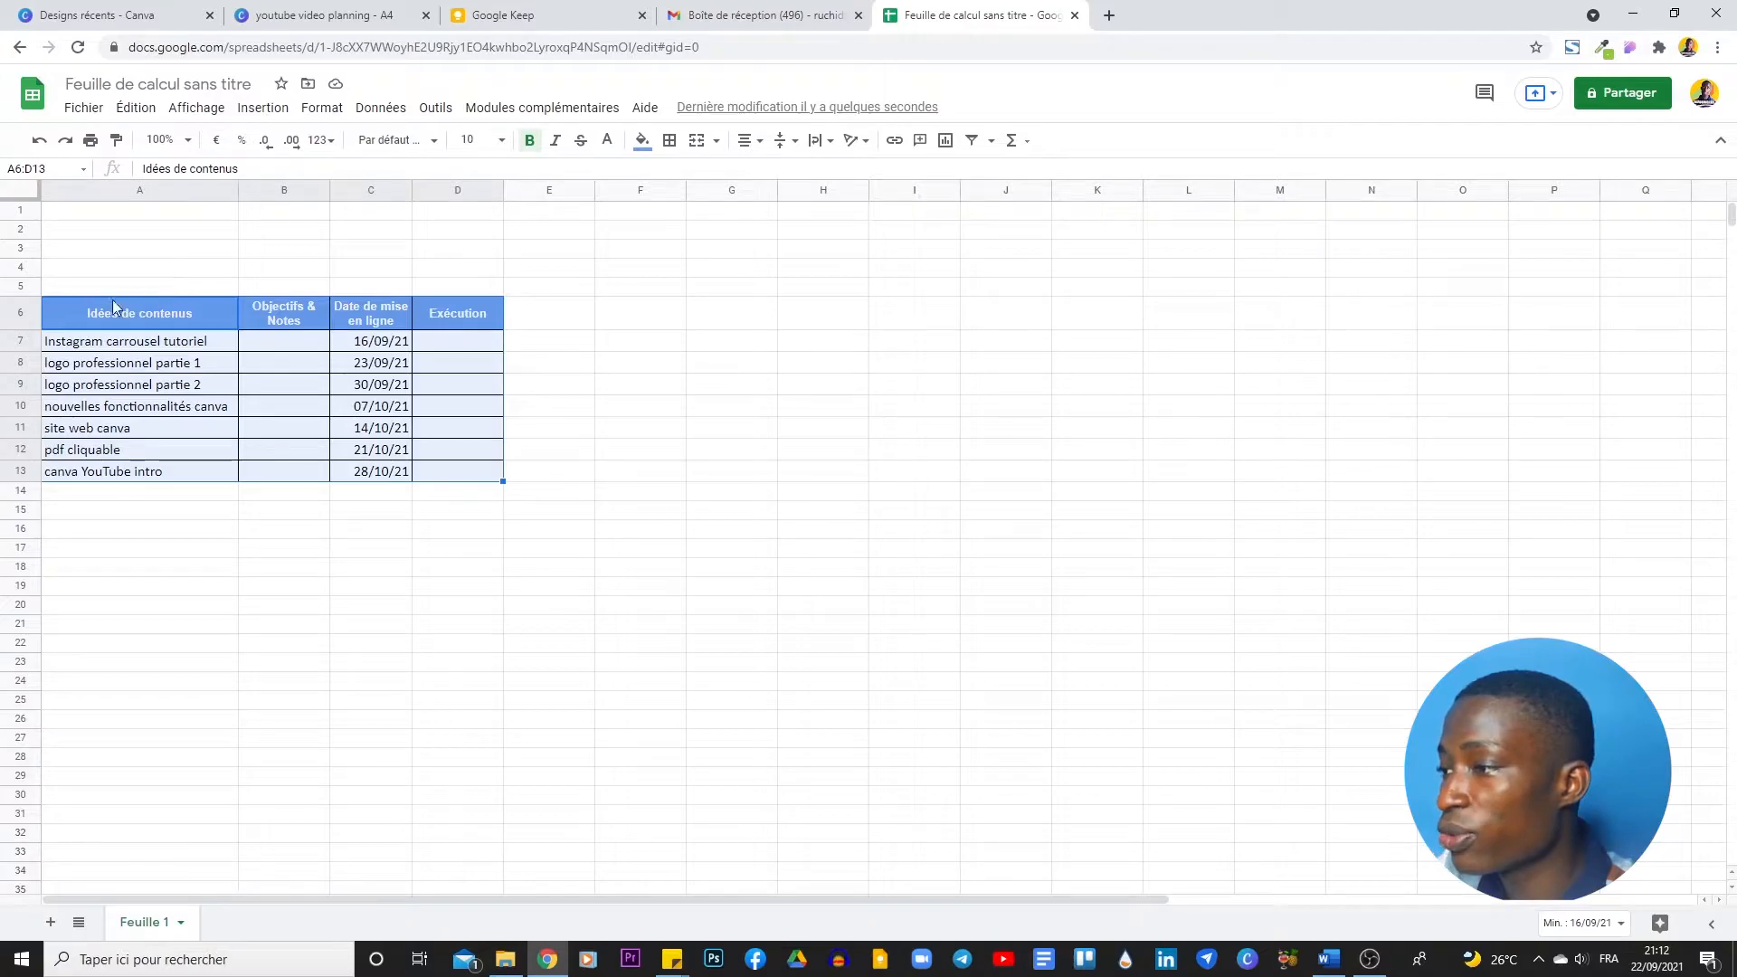
- Select the table range A6:D13 and choose to download the spreadsheet as a PDF document
left_click(121, 233)
left_click_drag(73, 306, 478, 470)
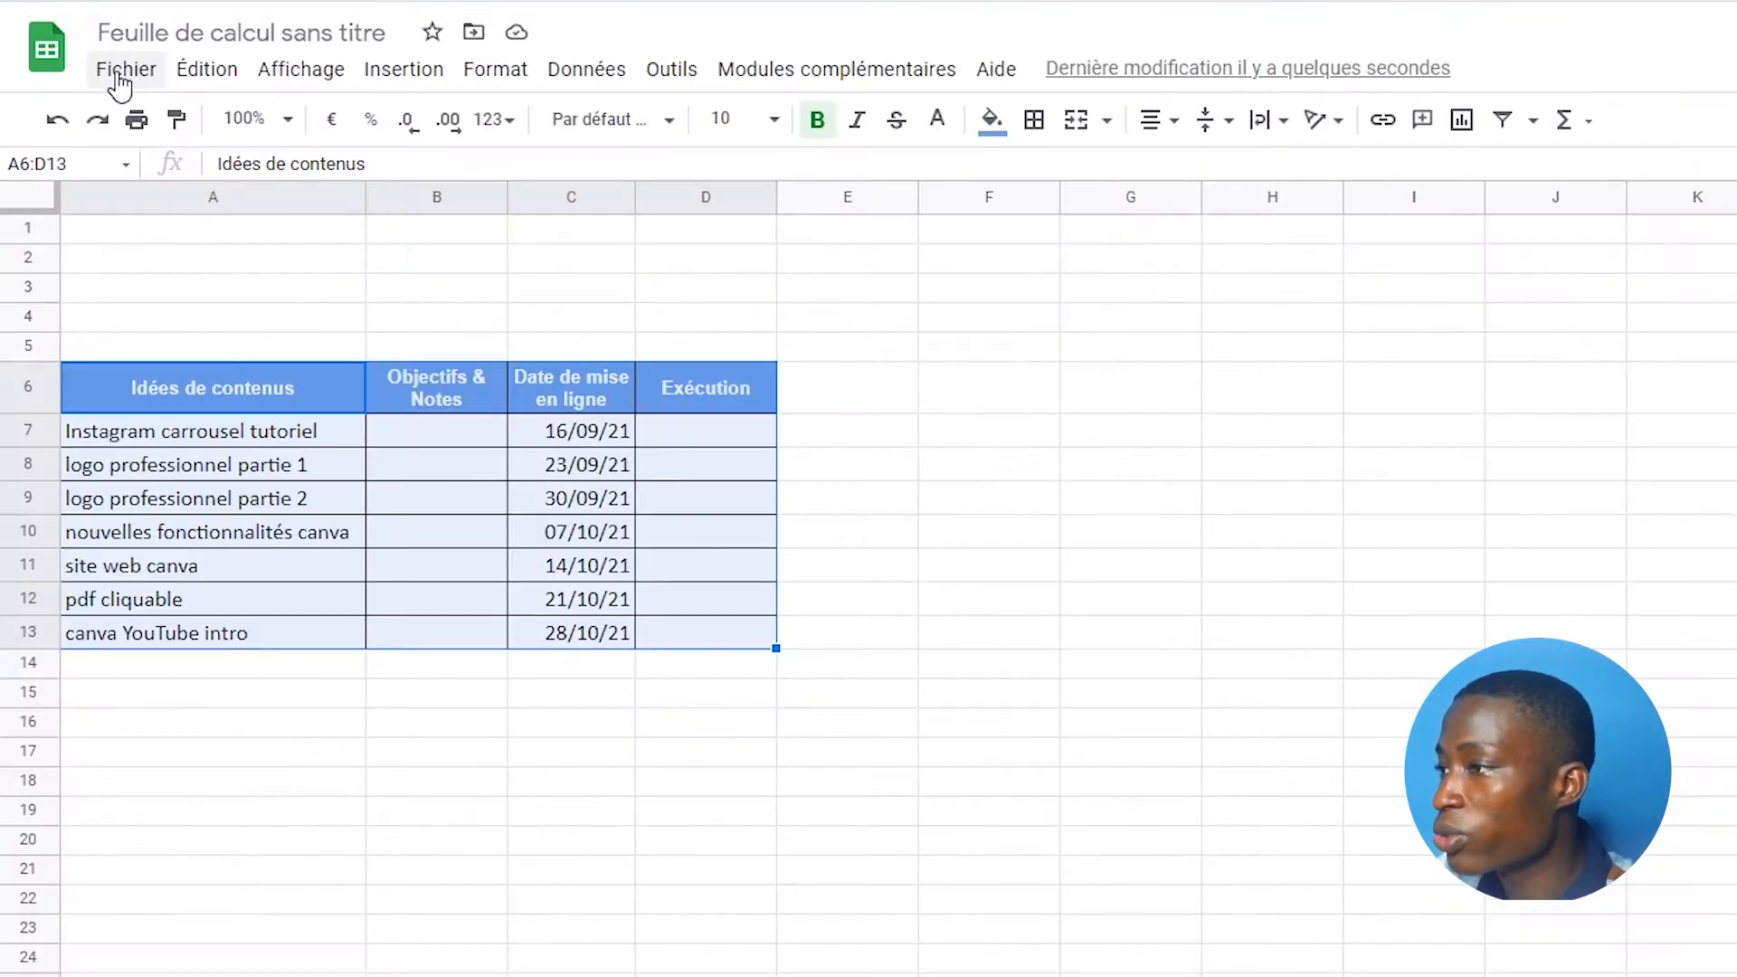
left_click(81, 107)
mouse_move(221, 447)
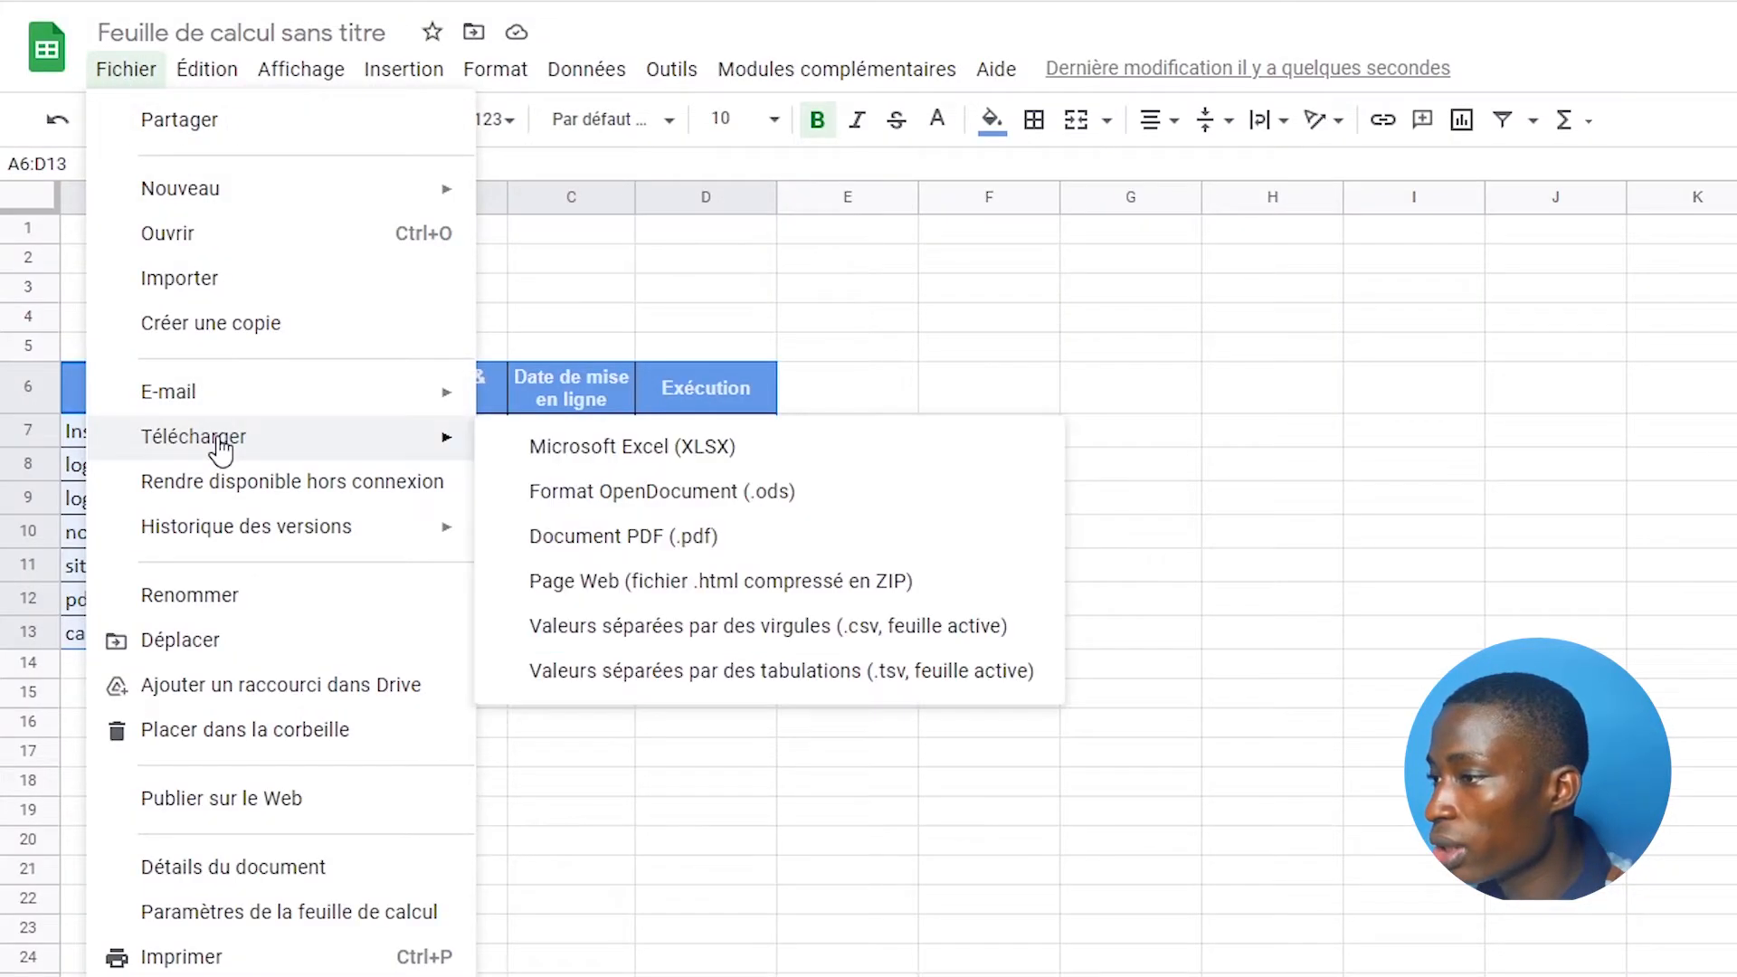
left_click(675, 537)
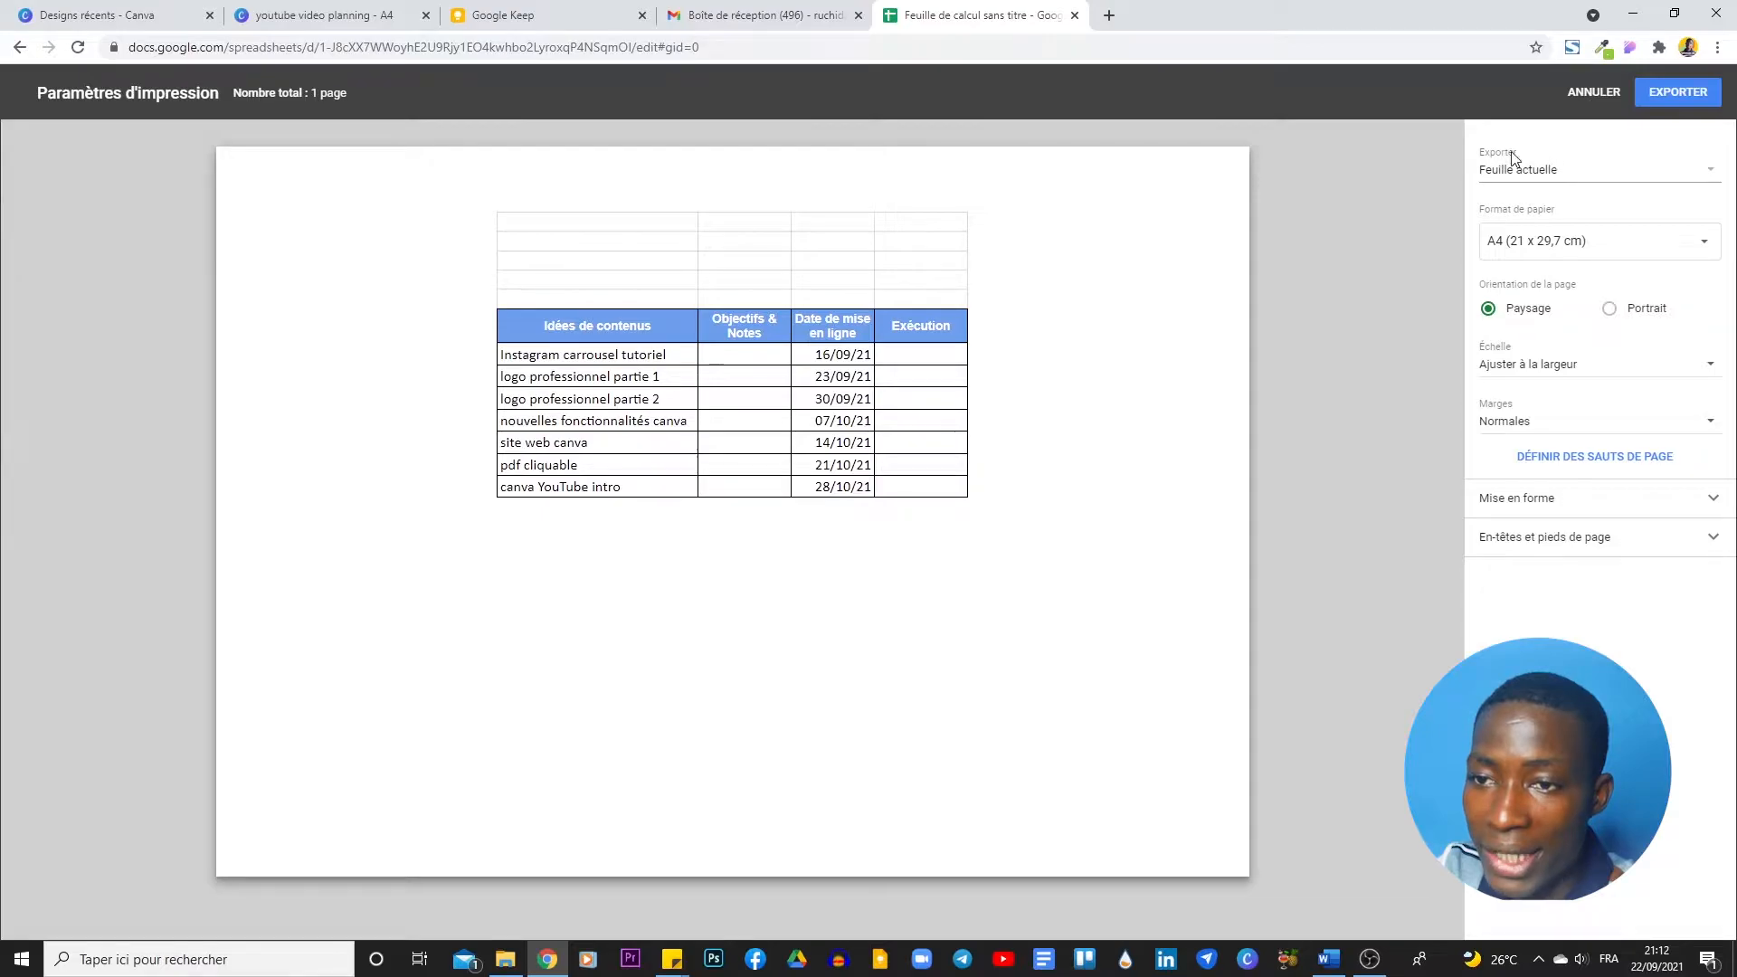
- Export only the selected cells A6:D13 to PDF with portrait page orientation
left_click(1539, 180)
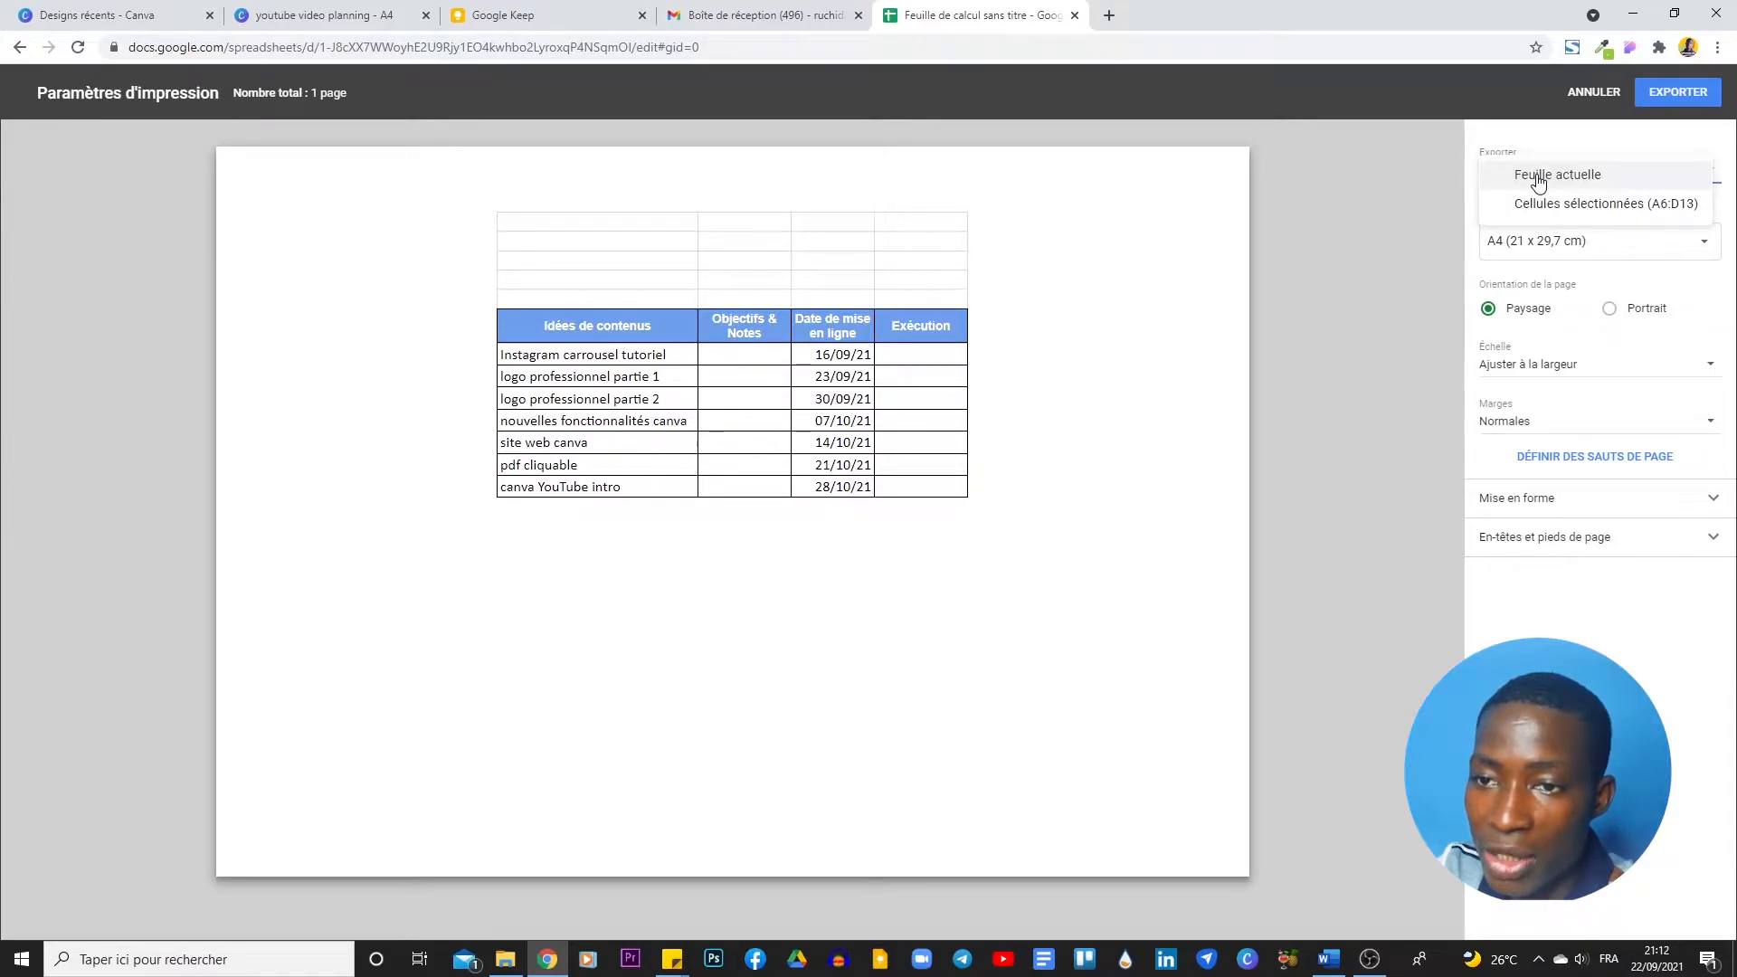
left_click(1546, 204)
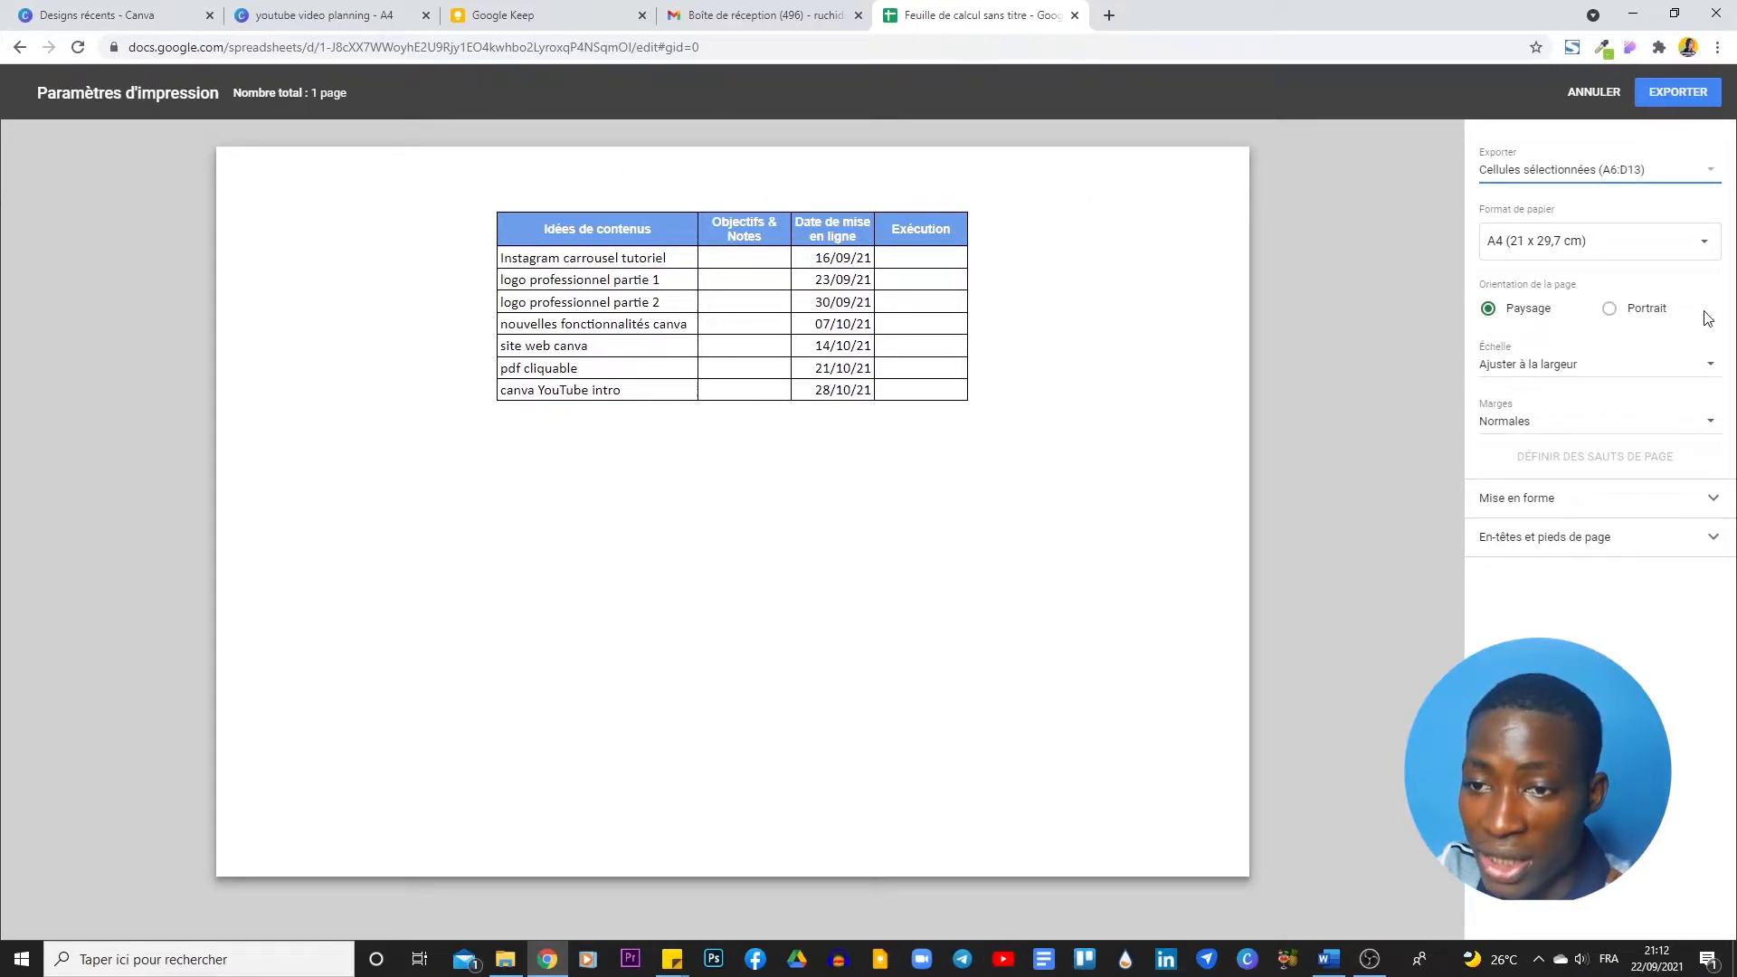
left_click(1610, 308)
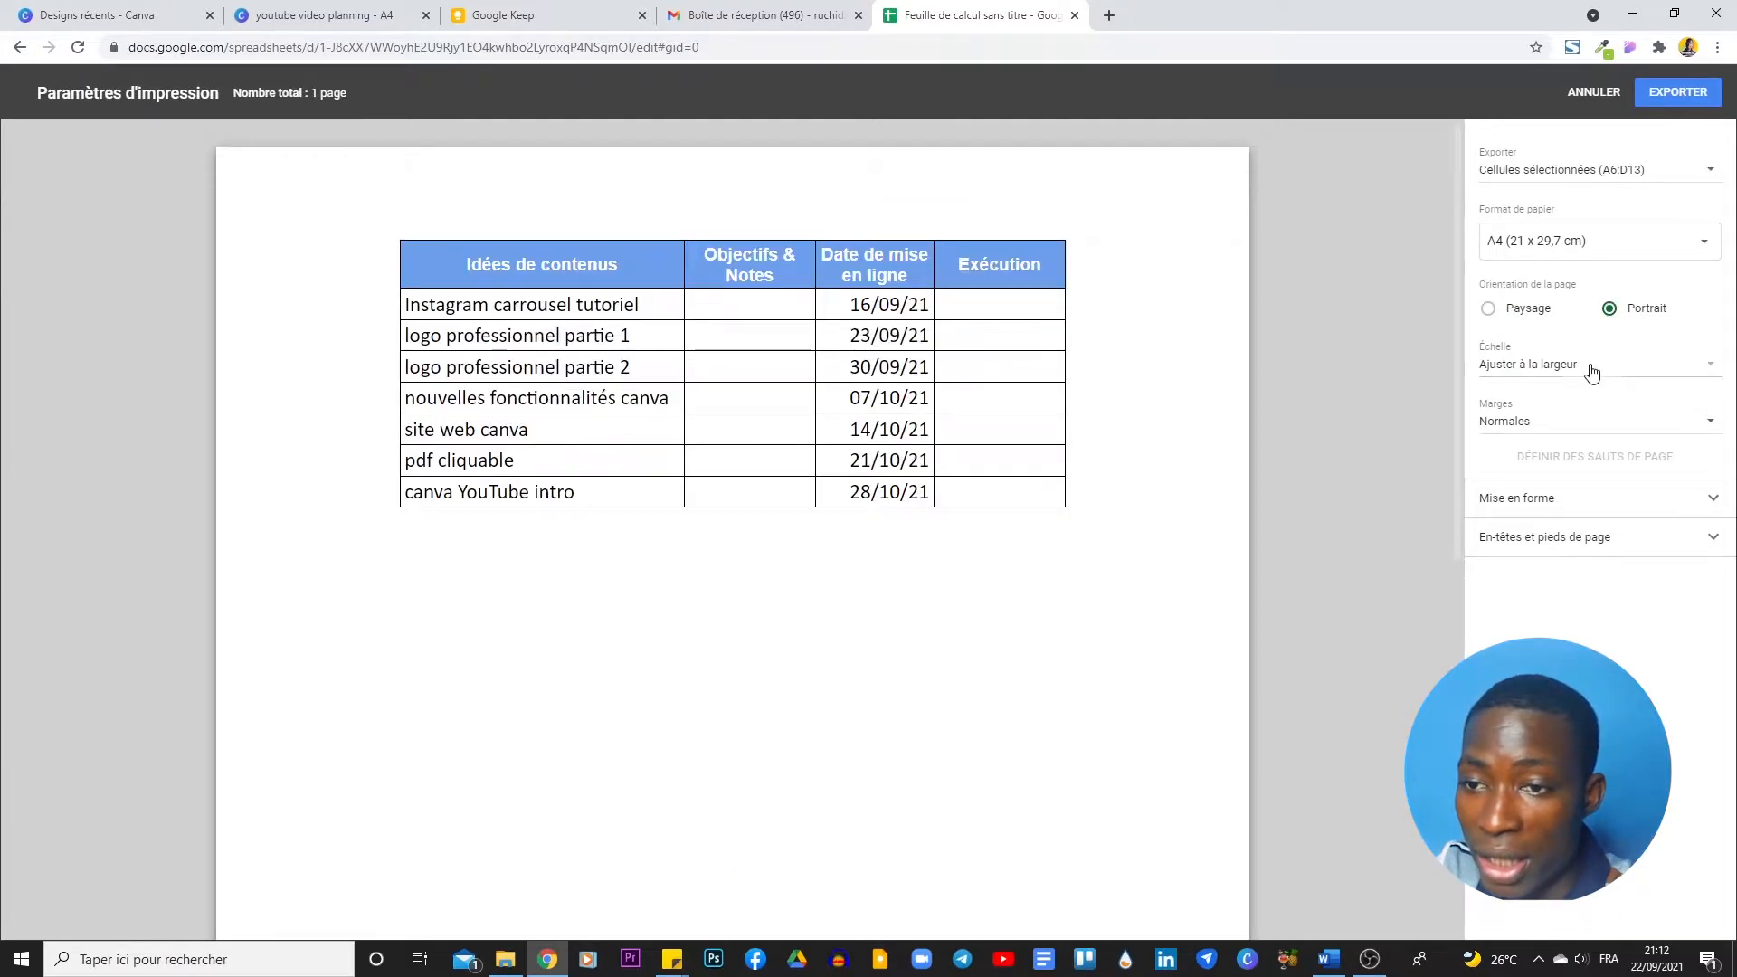
left_click(1529, 308)
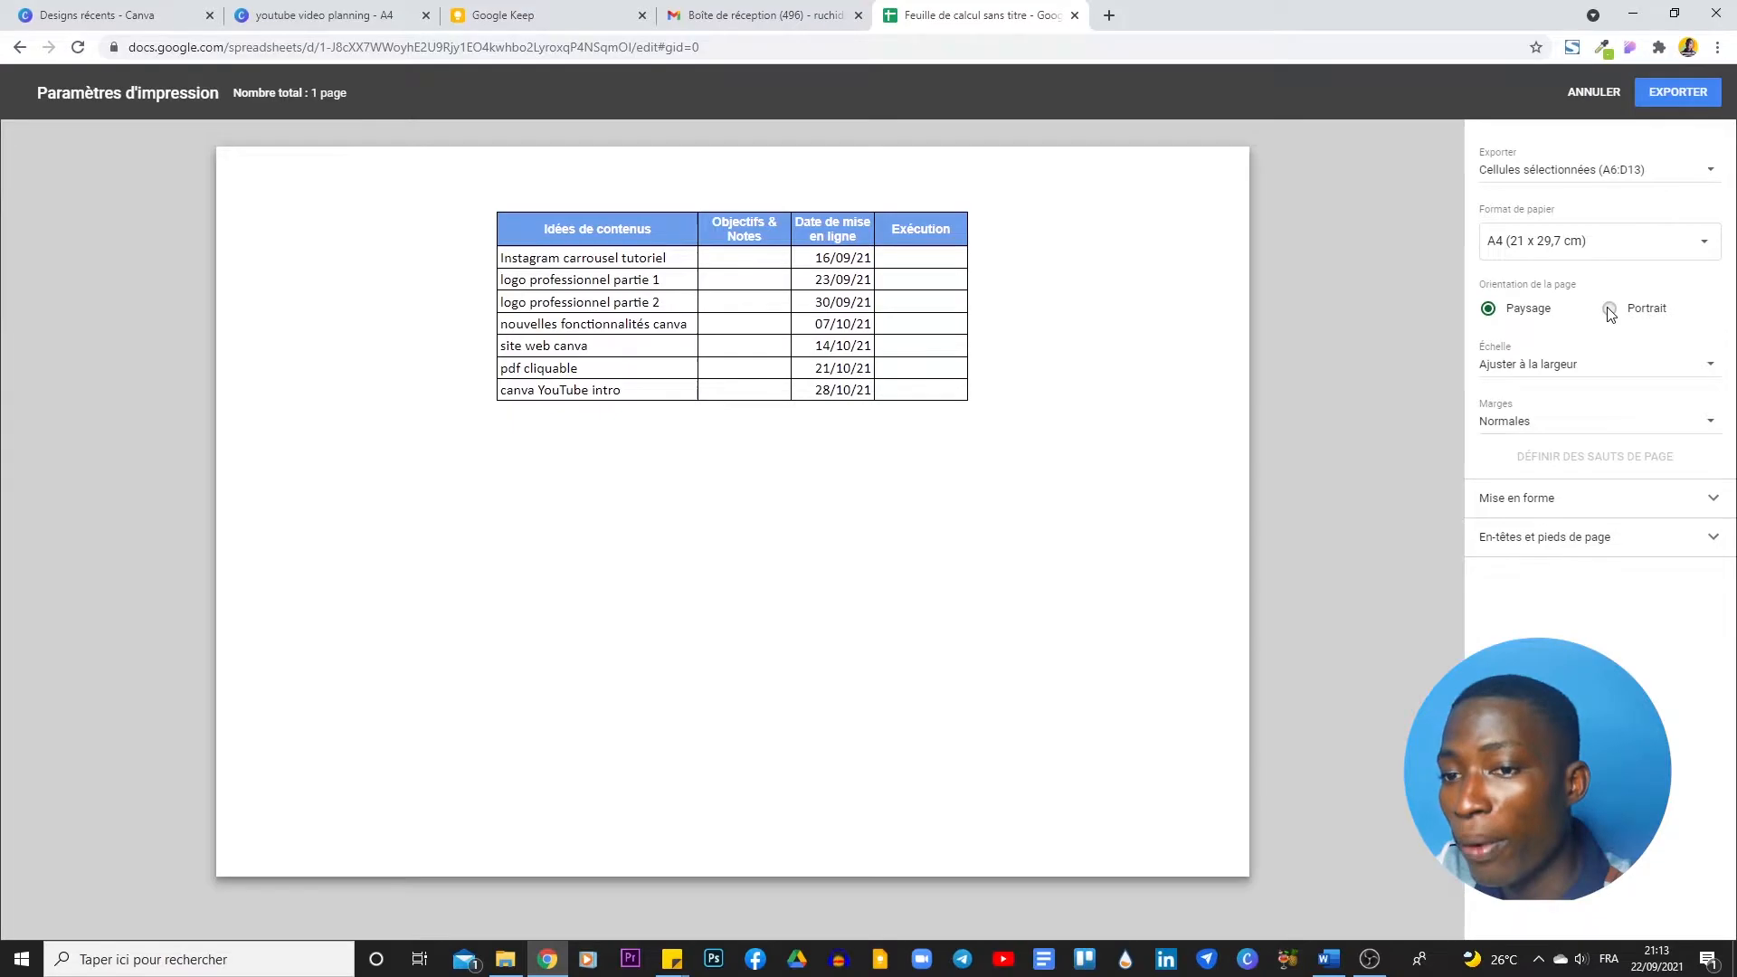
left_click(1610, 309)
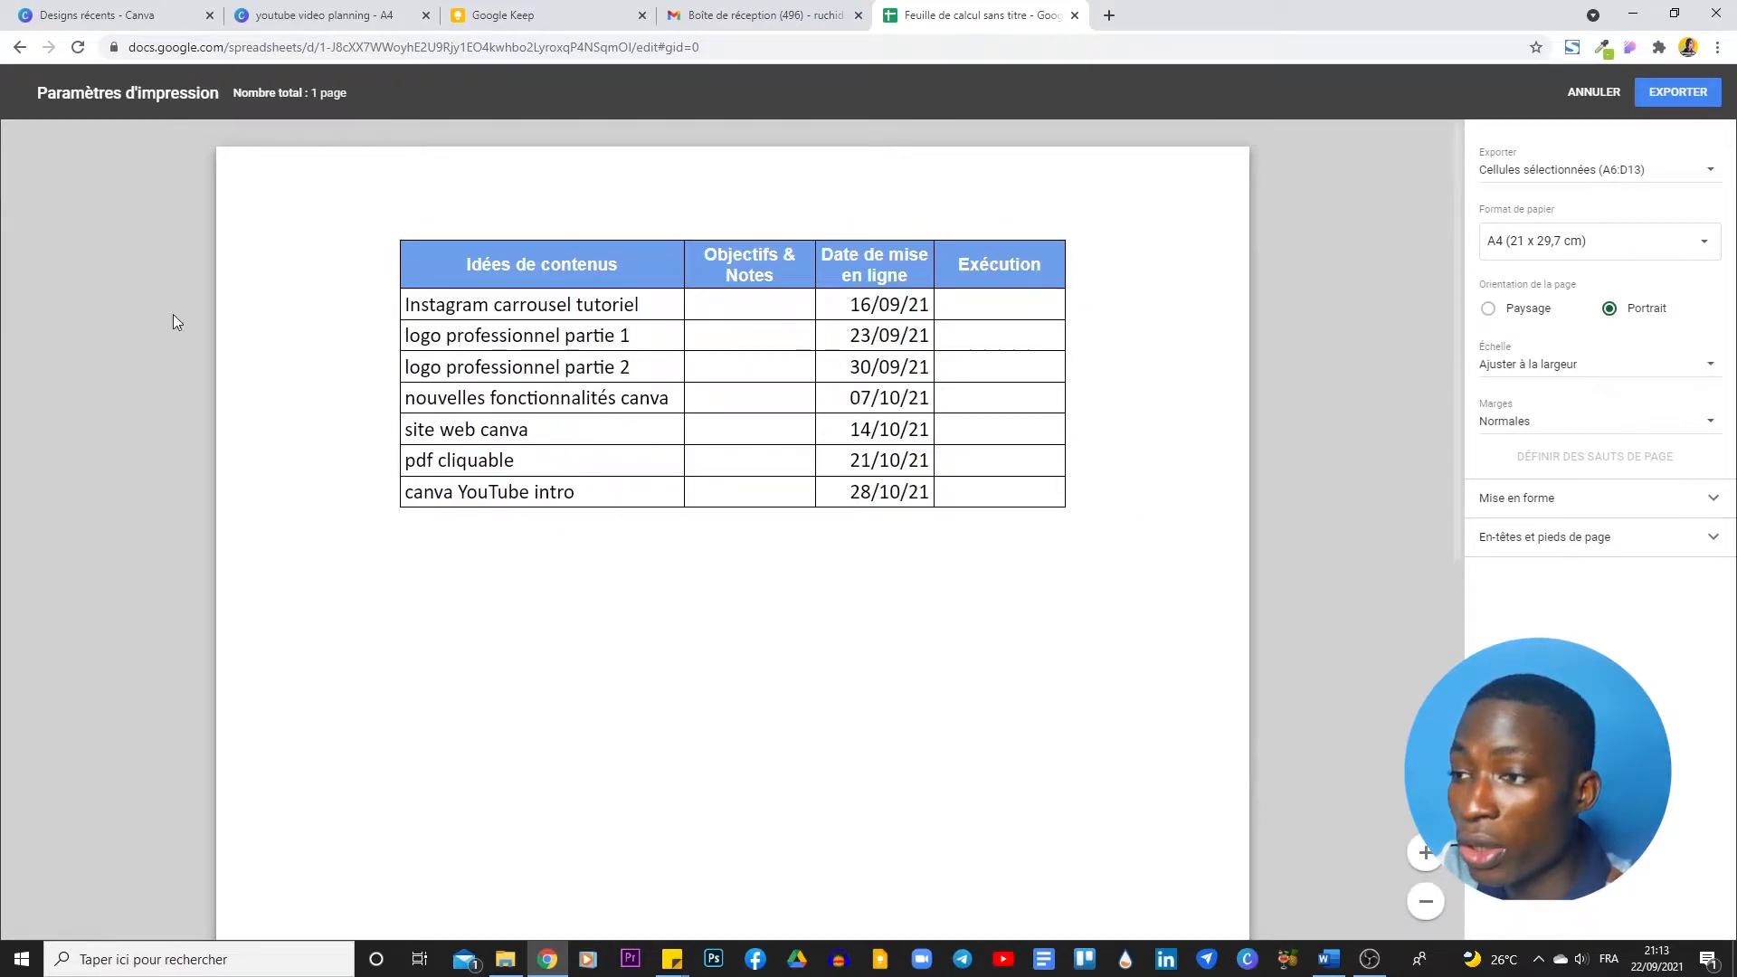
scroll(985, 431, "down", 4)
scroll(1233, 407, "up", 4)
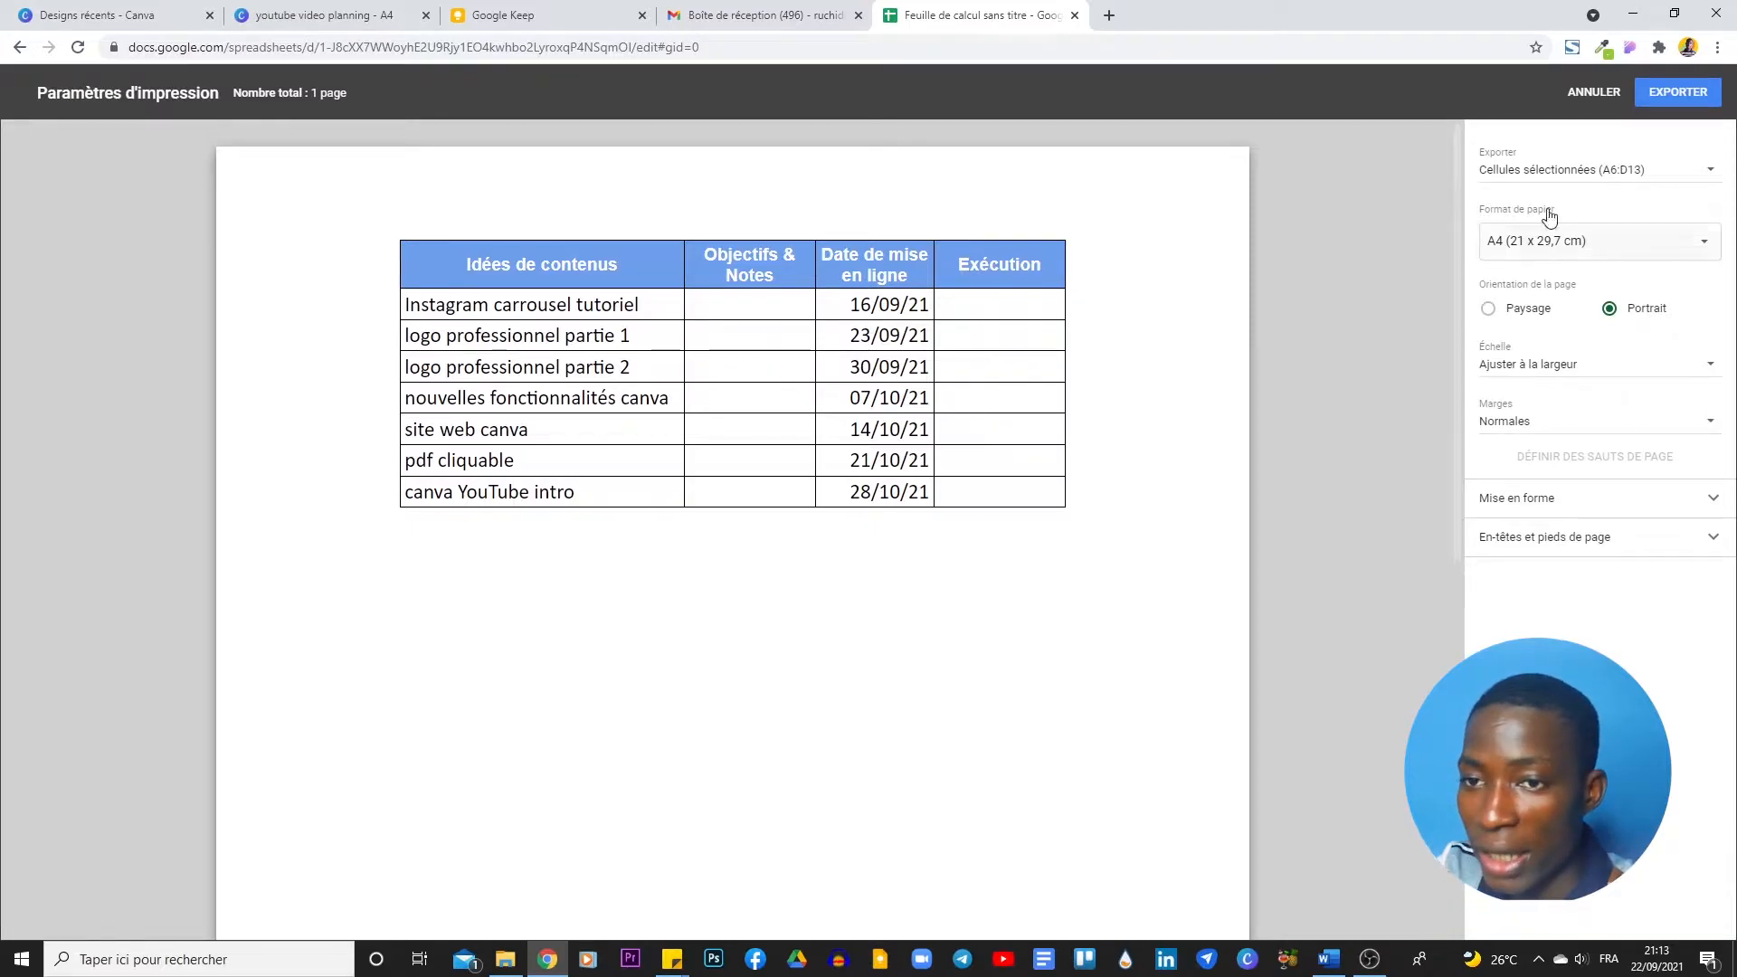
left_click(1707, 92)
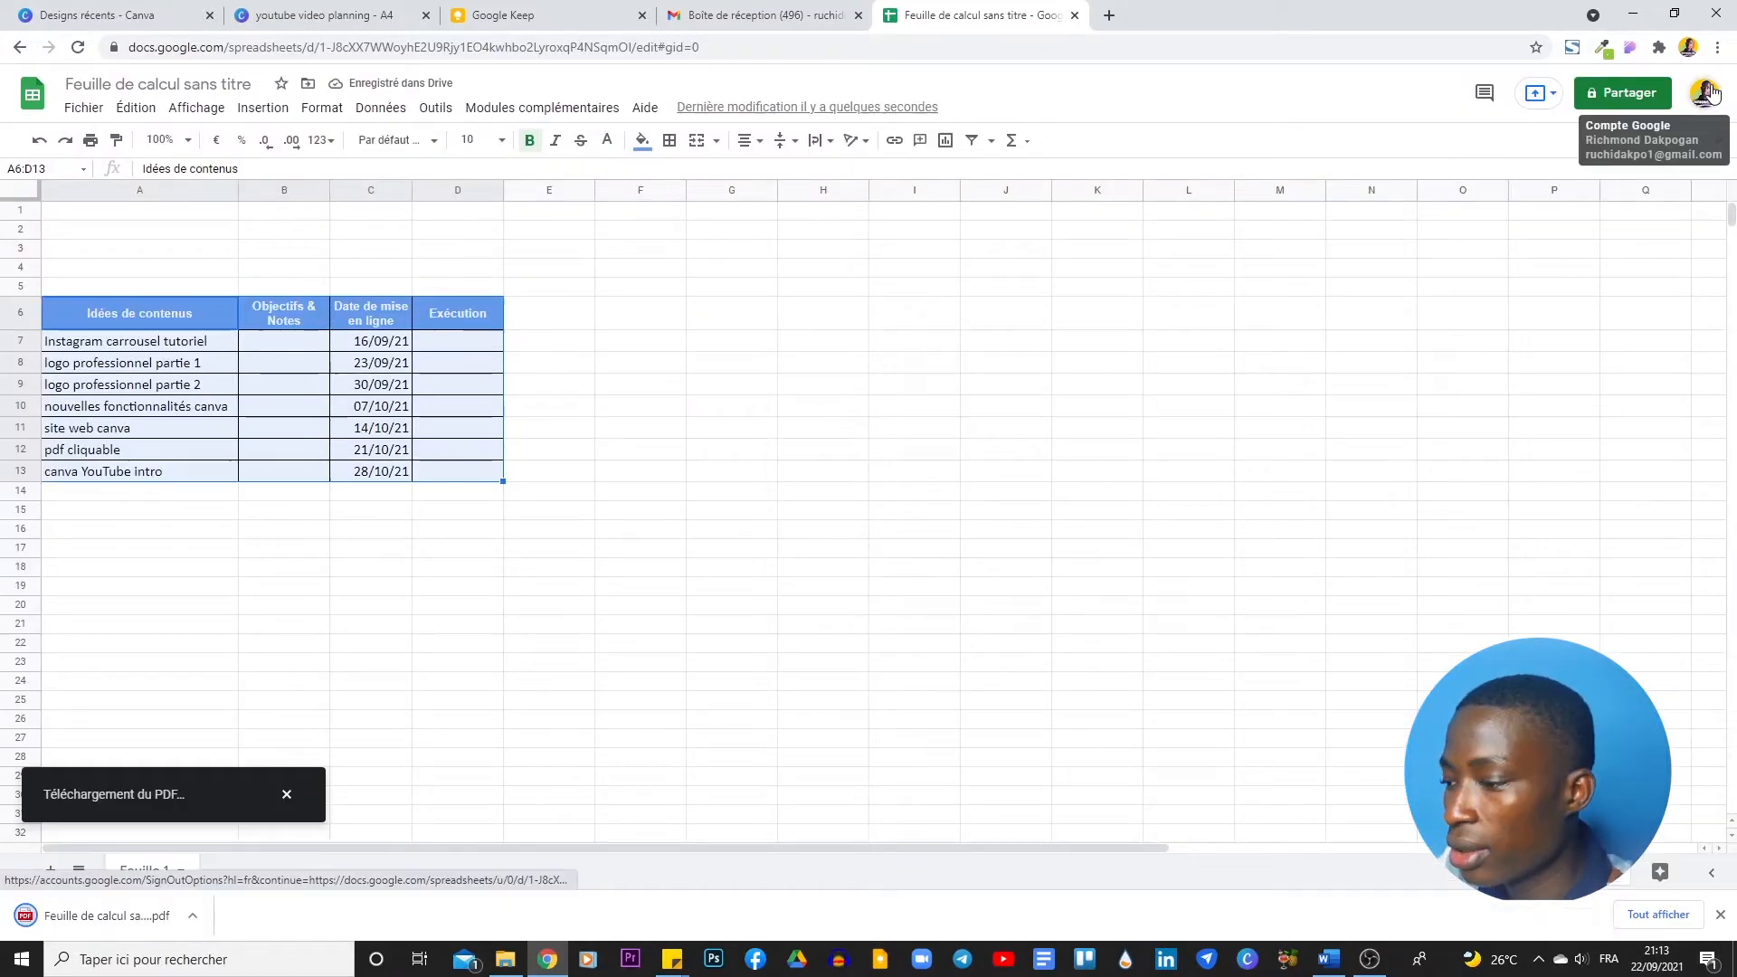
- Switch to Canva and go from the recent designs to its home page
left_click(108, 78)
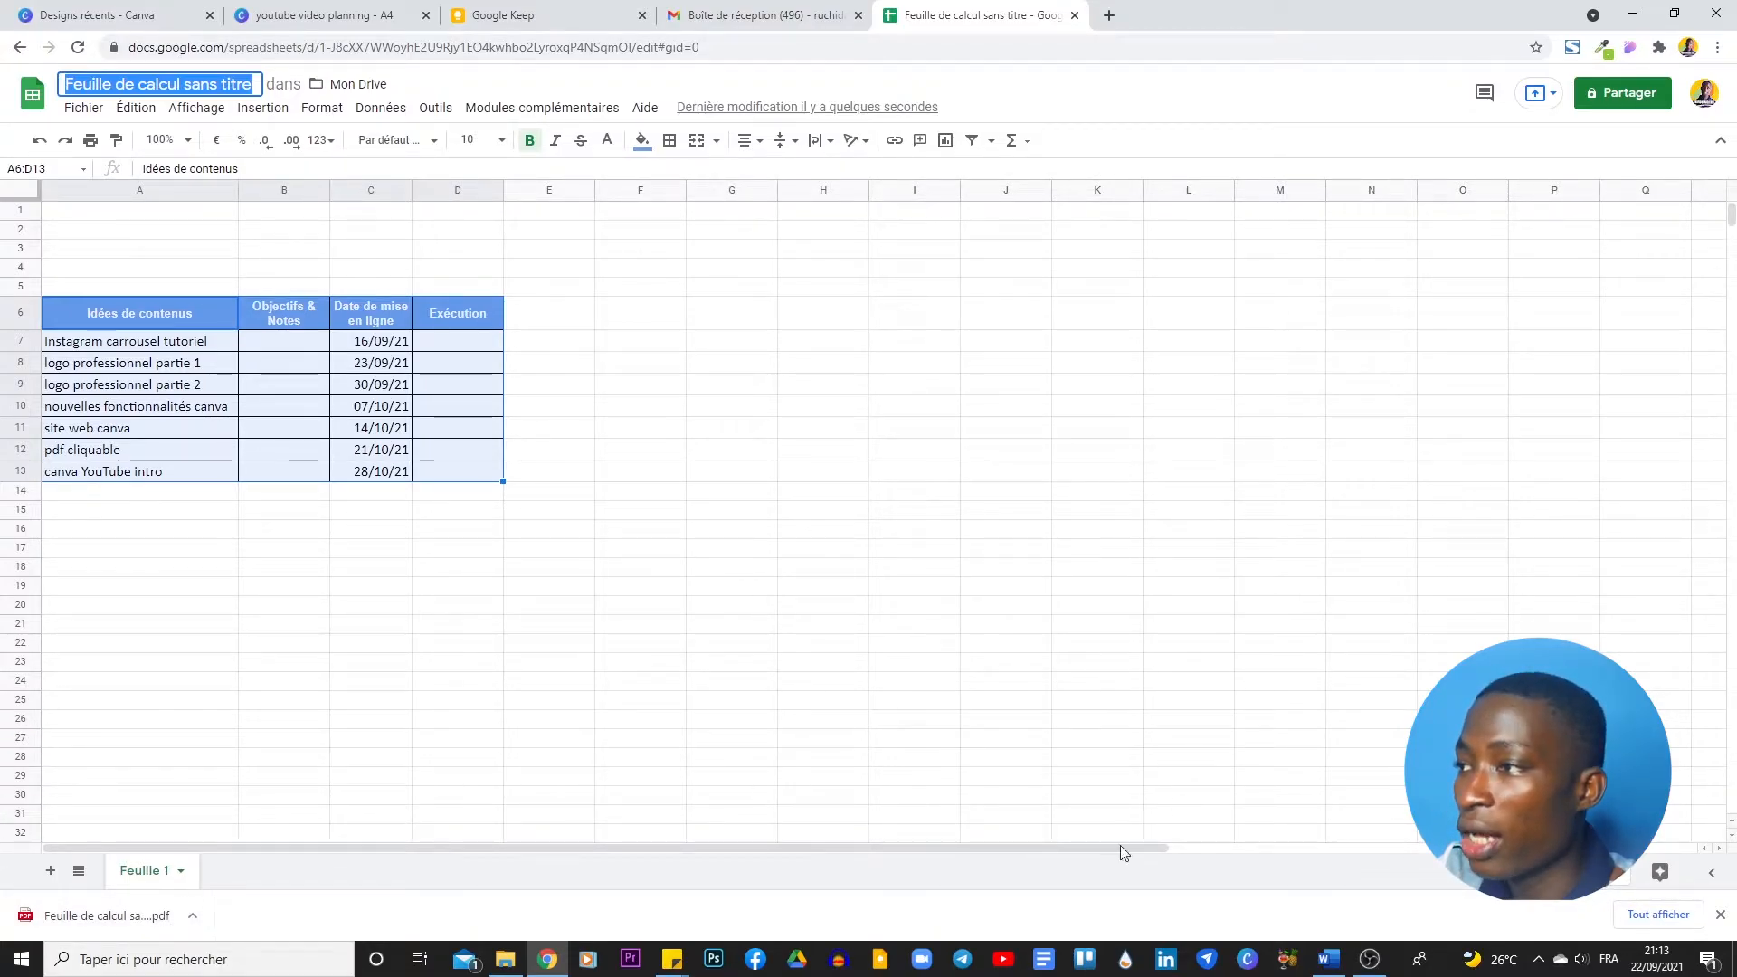
left_click(95, 15)
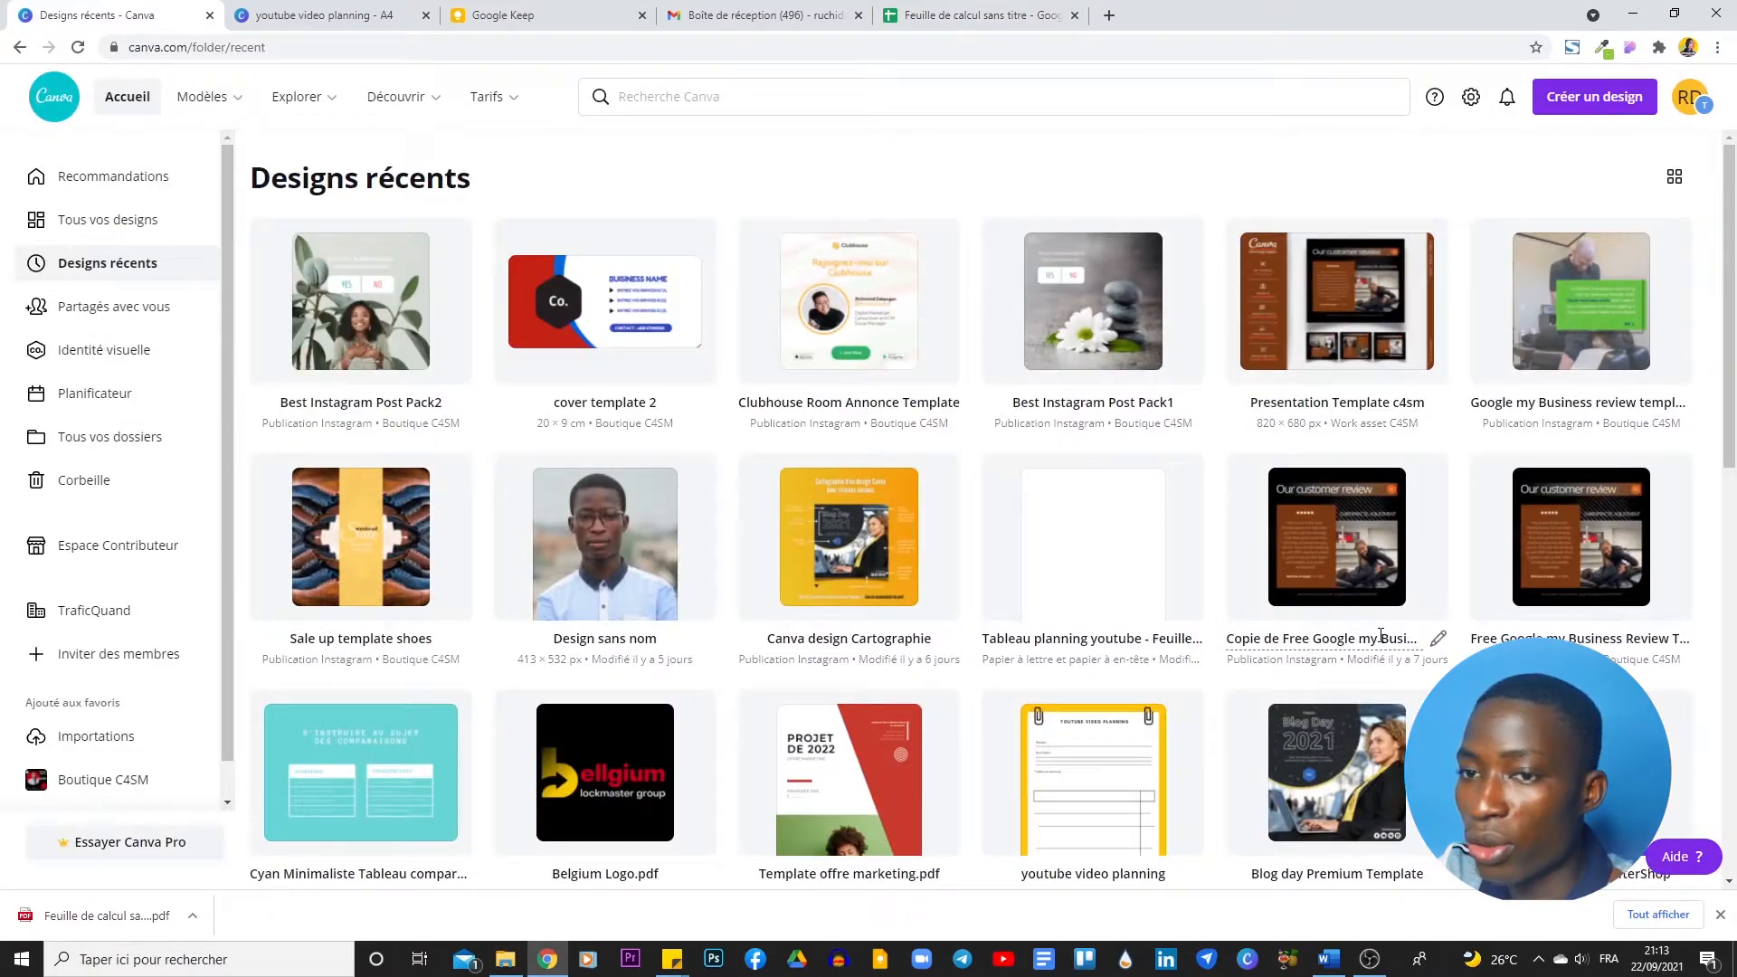
scroll(1652, 372, "down", 4)
scroll(1654, 372, "up", 4)
scroll(1670, 370, "down", 1)
left_click(126, 97)
scroll(1060, 623, "down", 3)
scroll(543, 621, "up", 3)
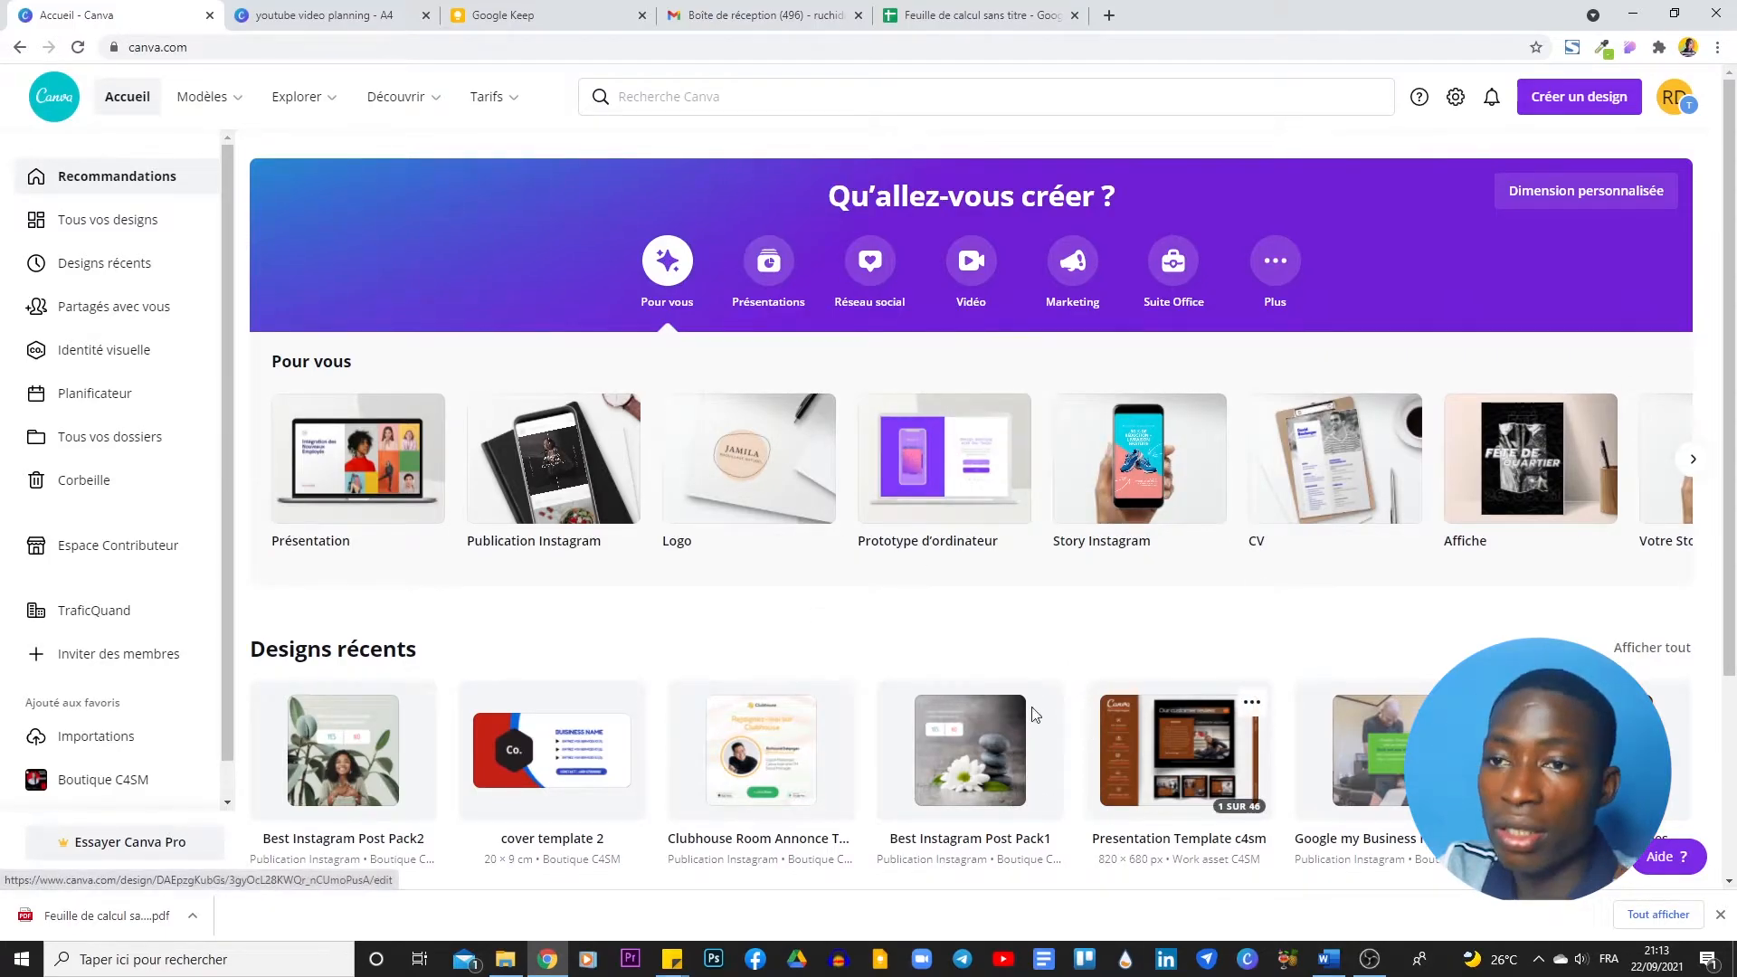
- Start a new design by importing the PDF "Feuille de calcul sans titre - Feuille 1" from the Téléchargements folder
left_click(1593, 110)
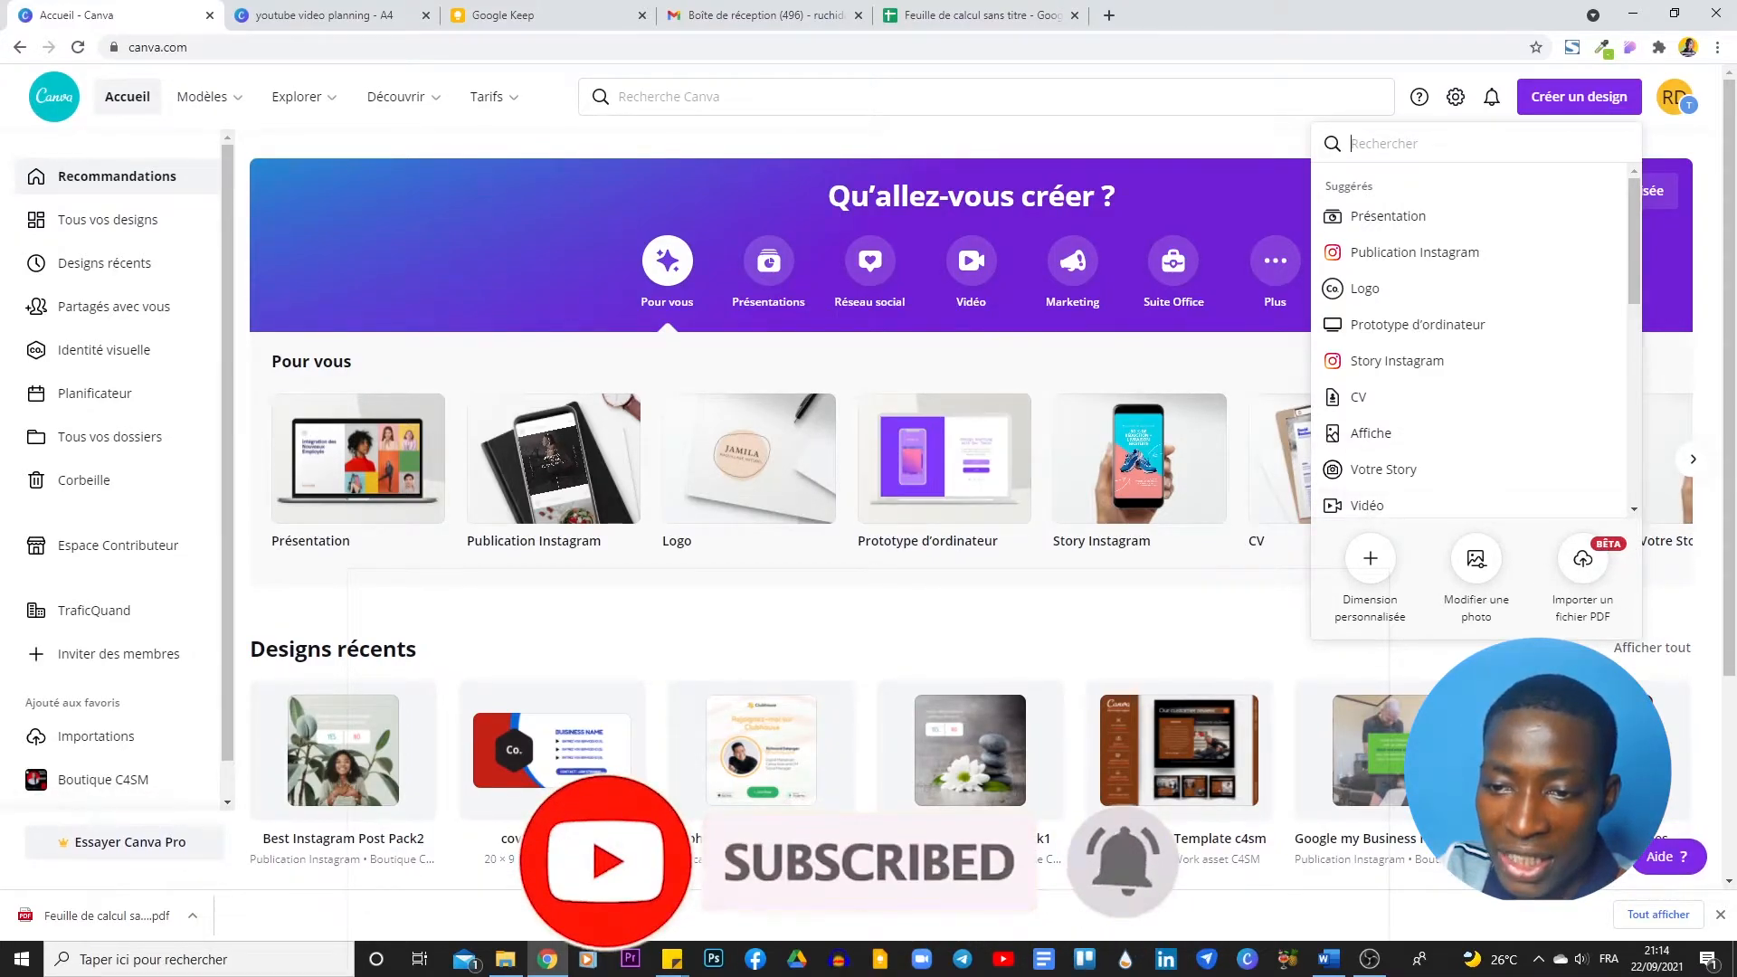
left_click(1574, 597)
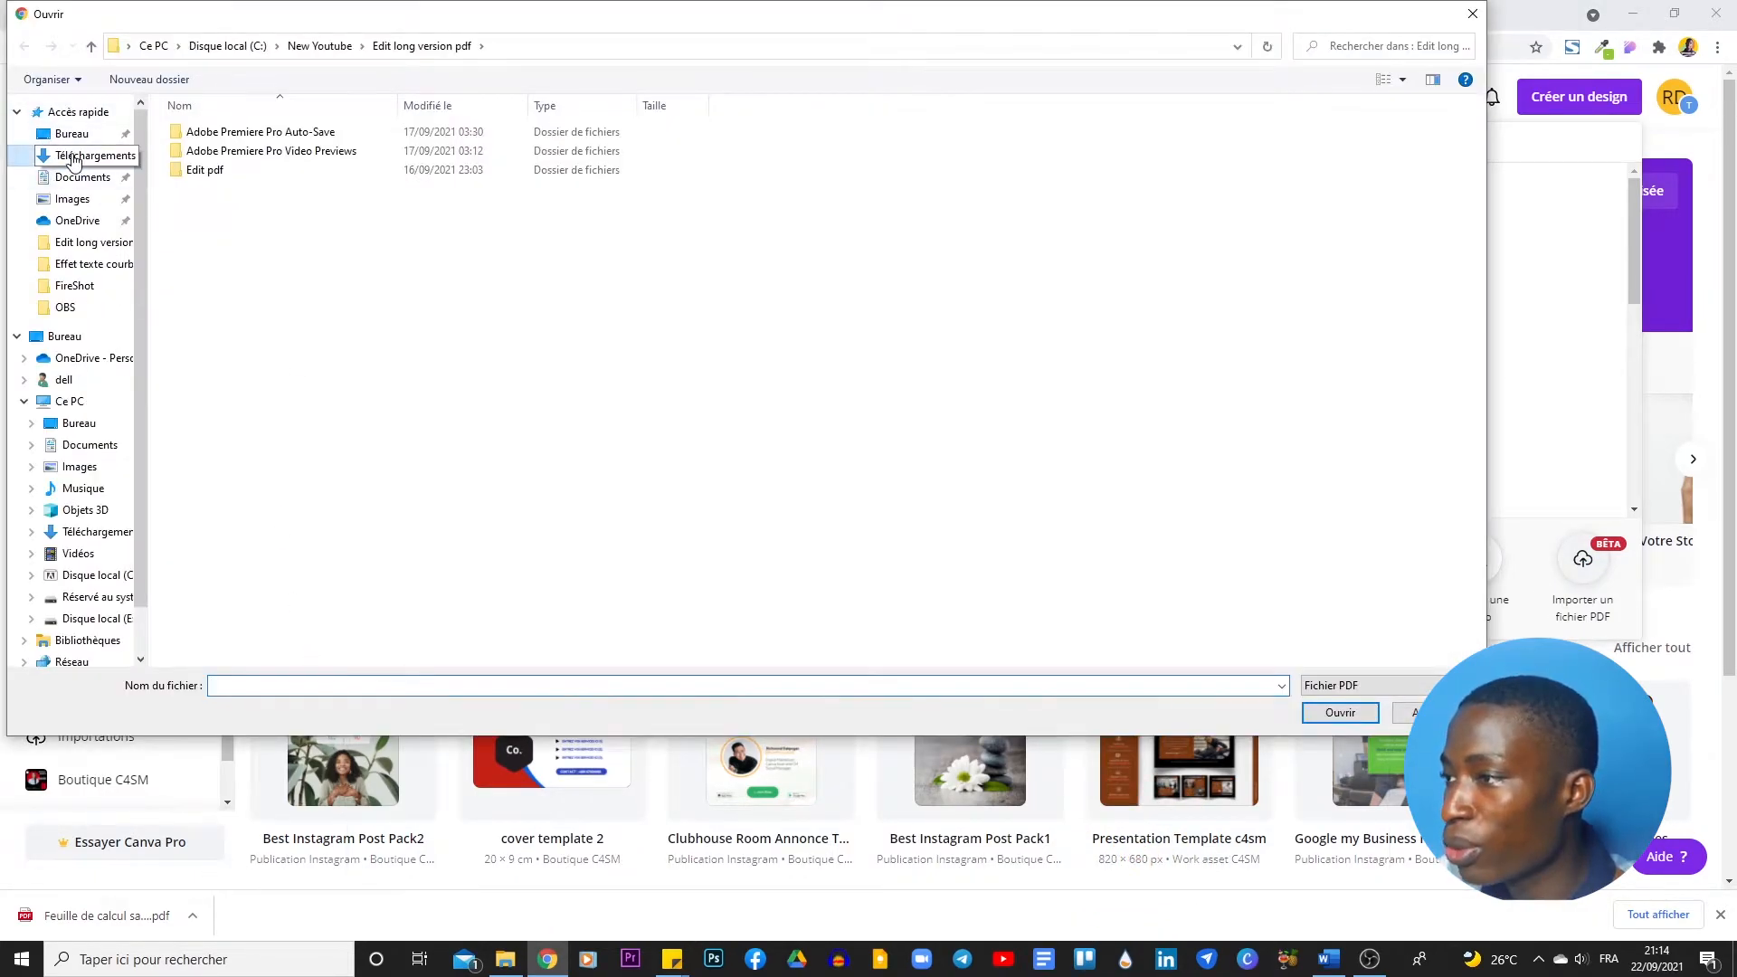
left_click(75, 156)
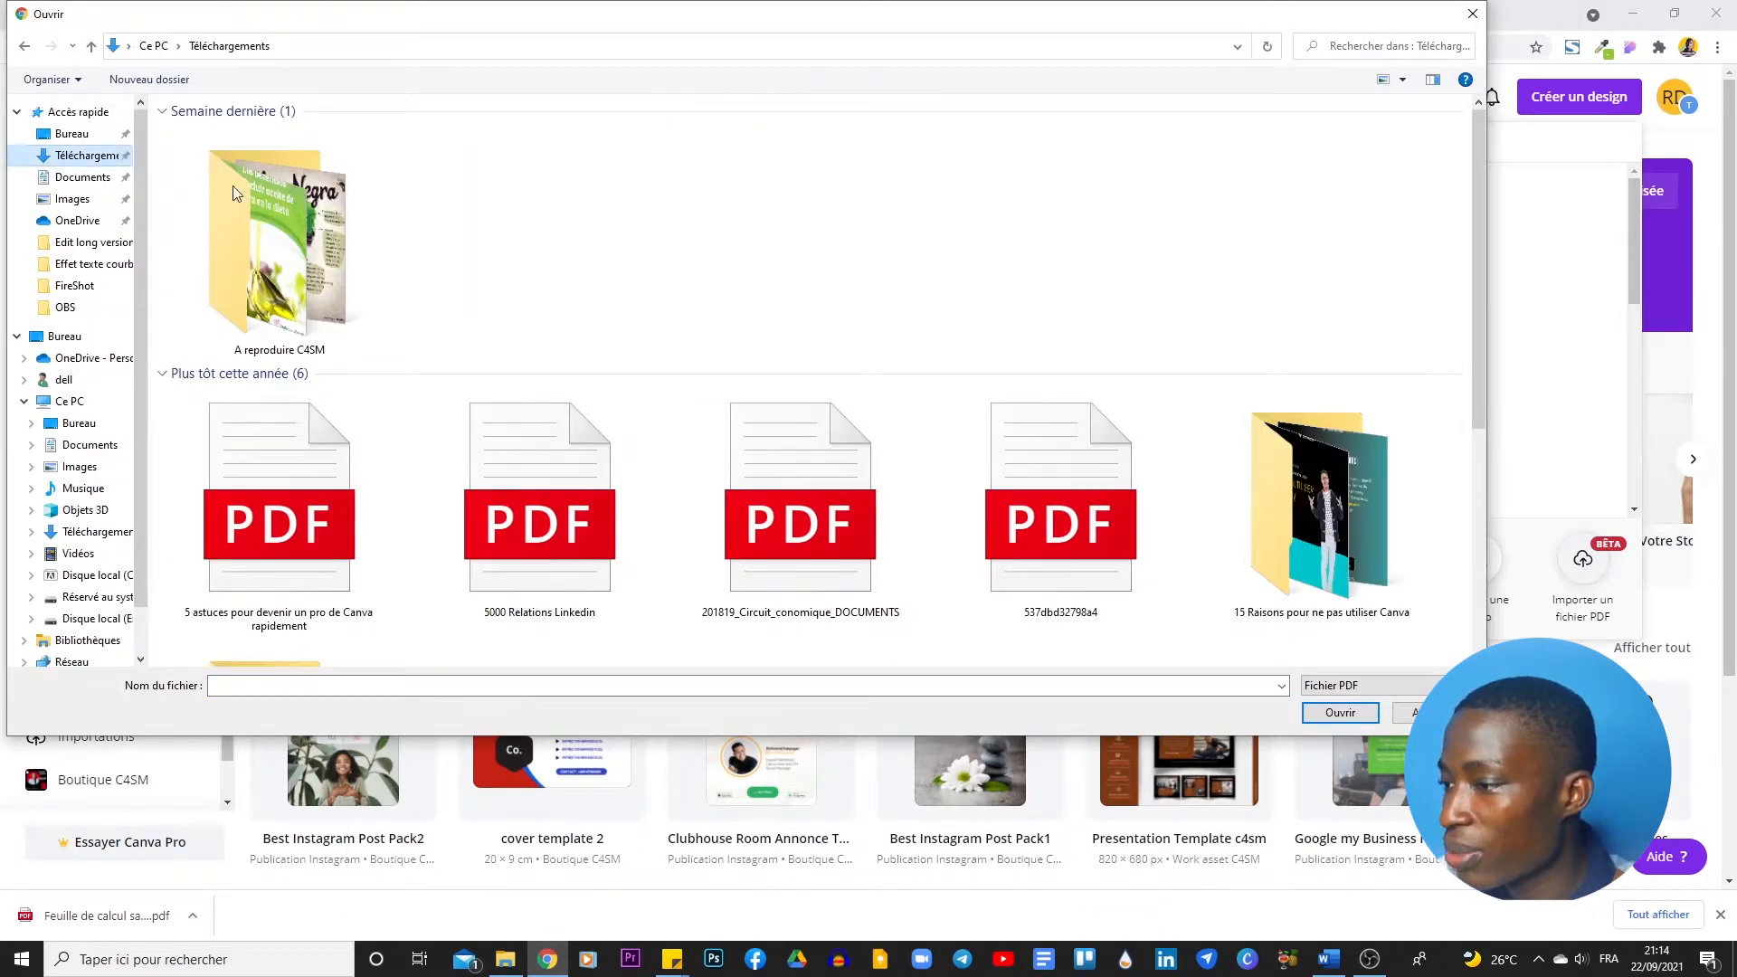
left_click(85, 114)
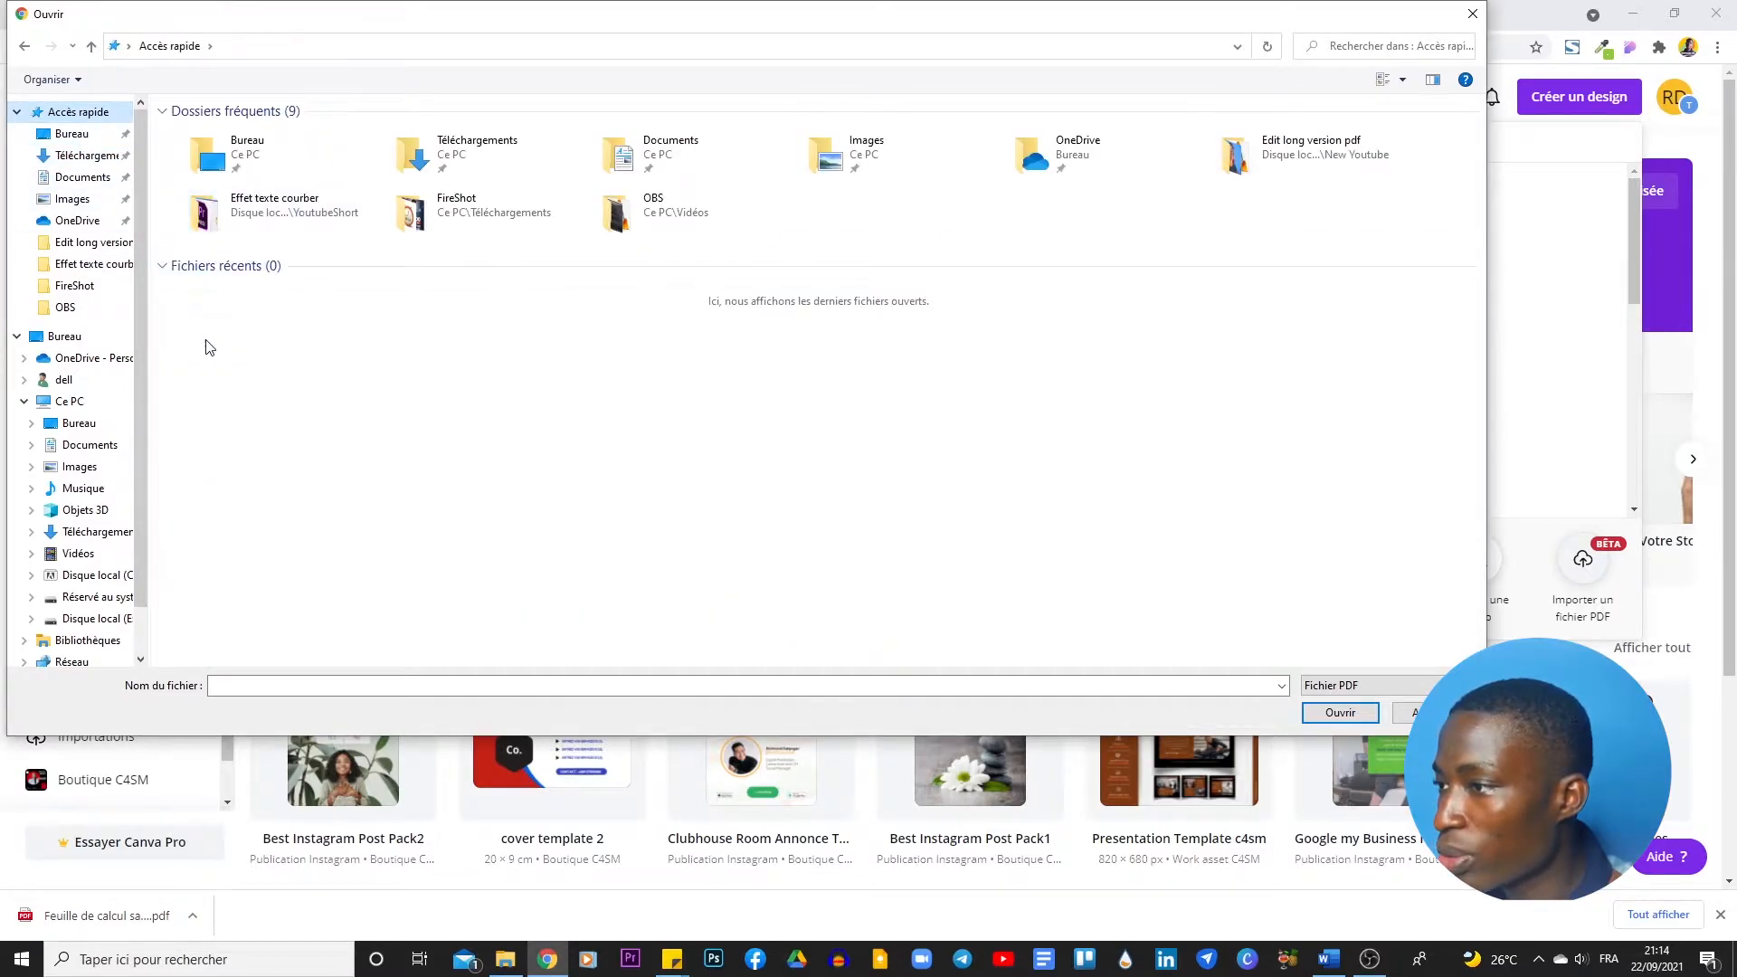
left_click(87, 154)
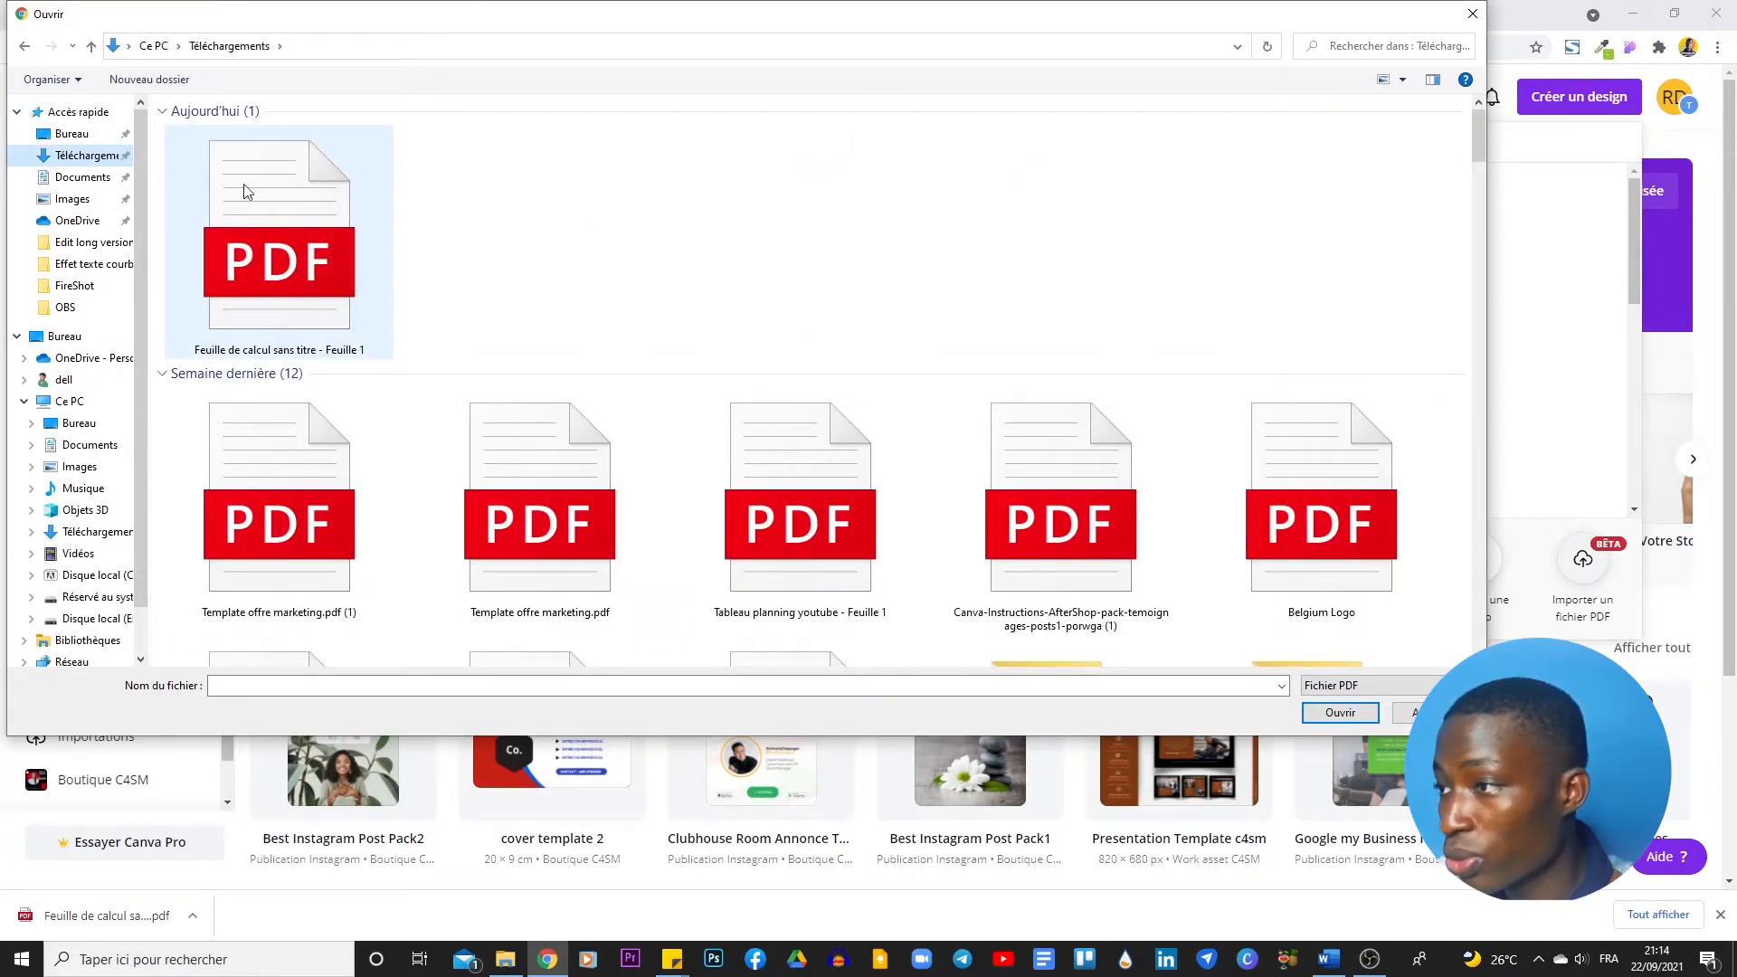
left_click(308, 239)
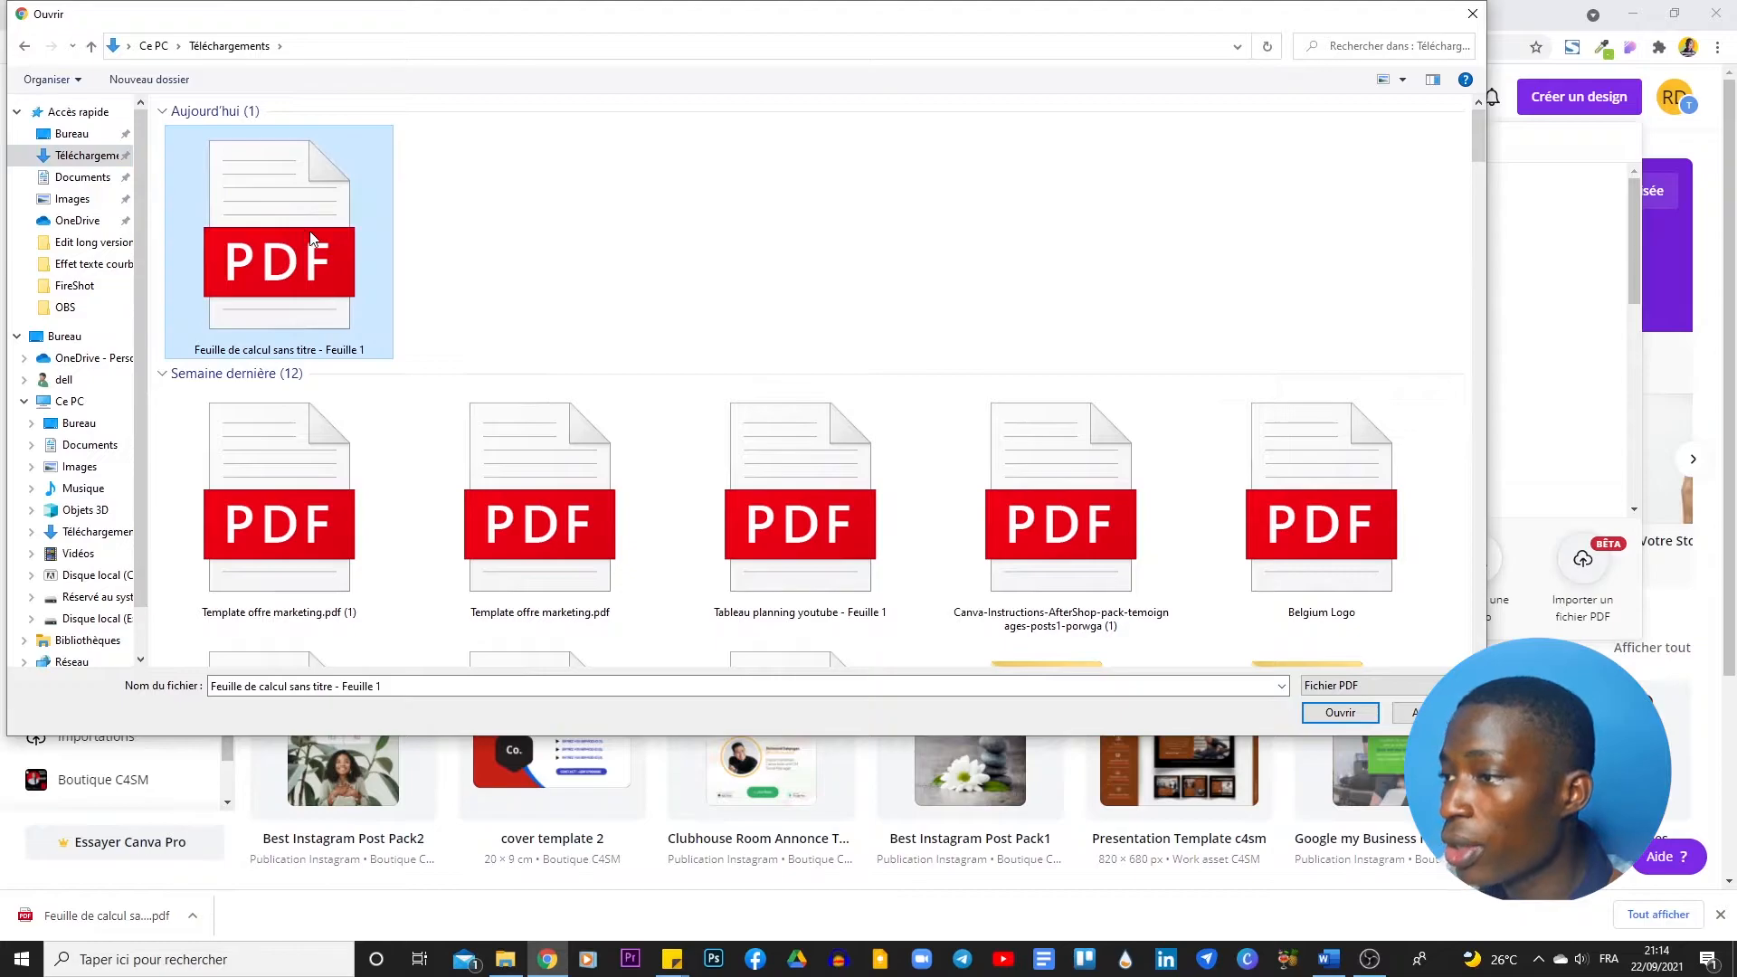
left_click(1340, 713)
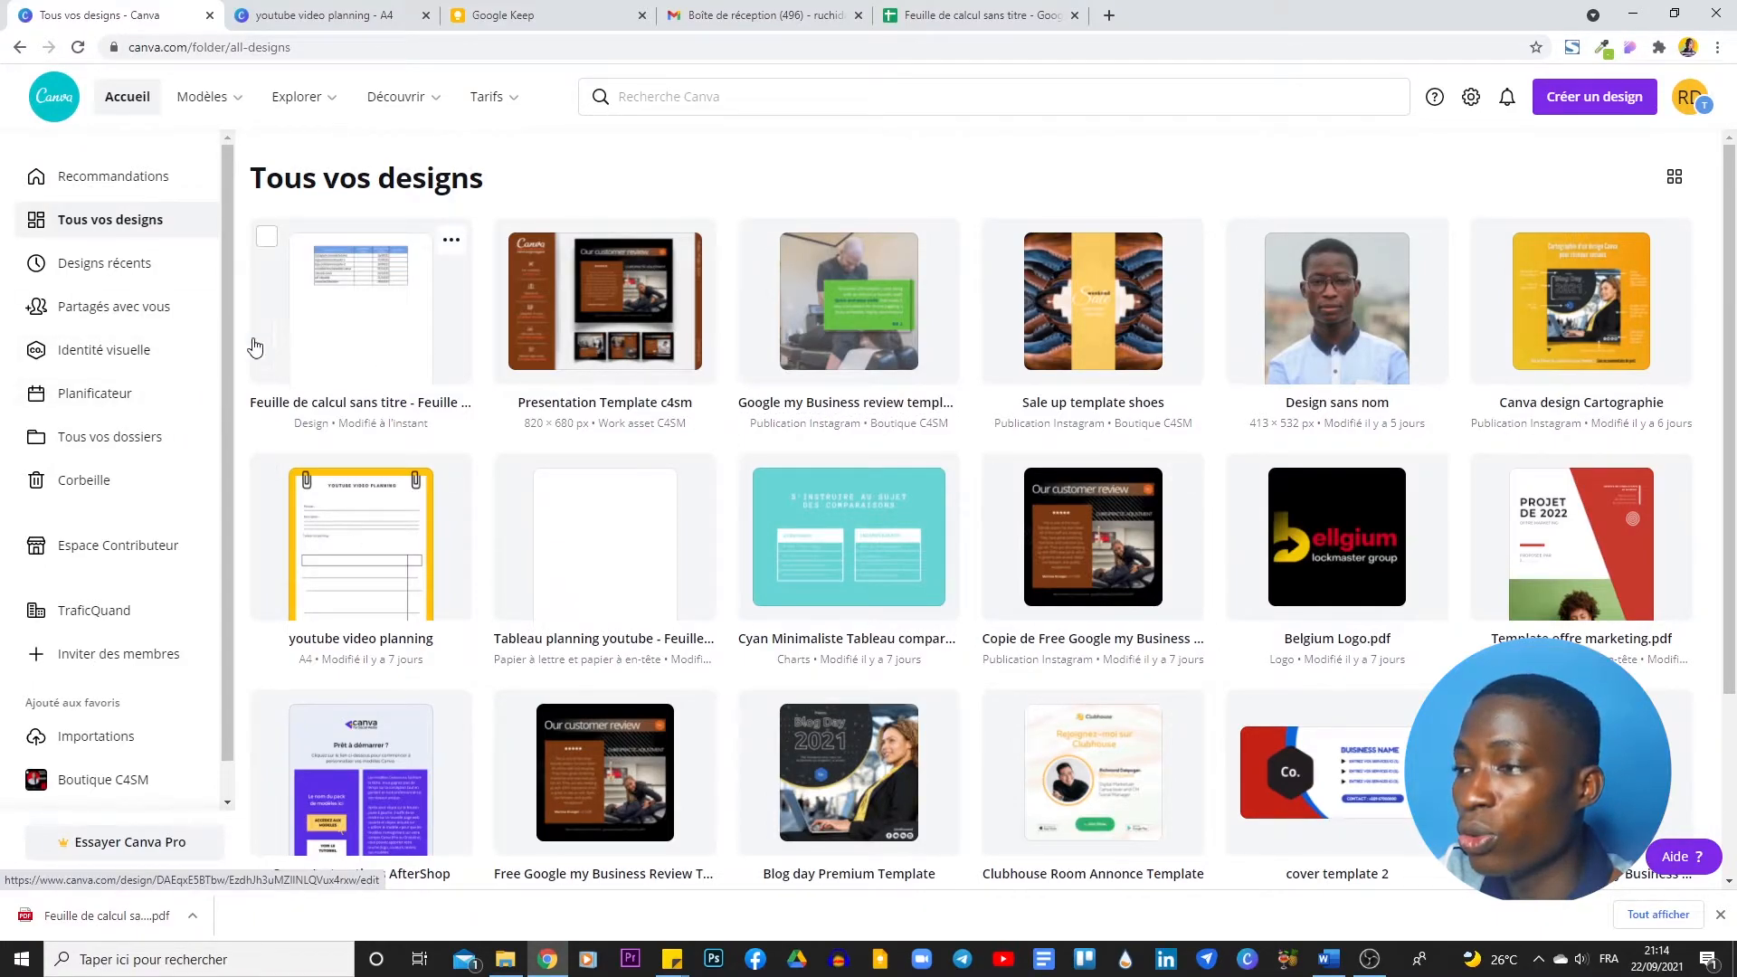
- Open the imported "Feuille de calcul sans titre" design, dismiss the import feedback form and enlarge the table for viewing
left_click(364, 314)
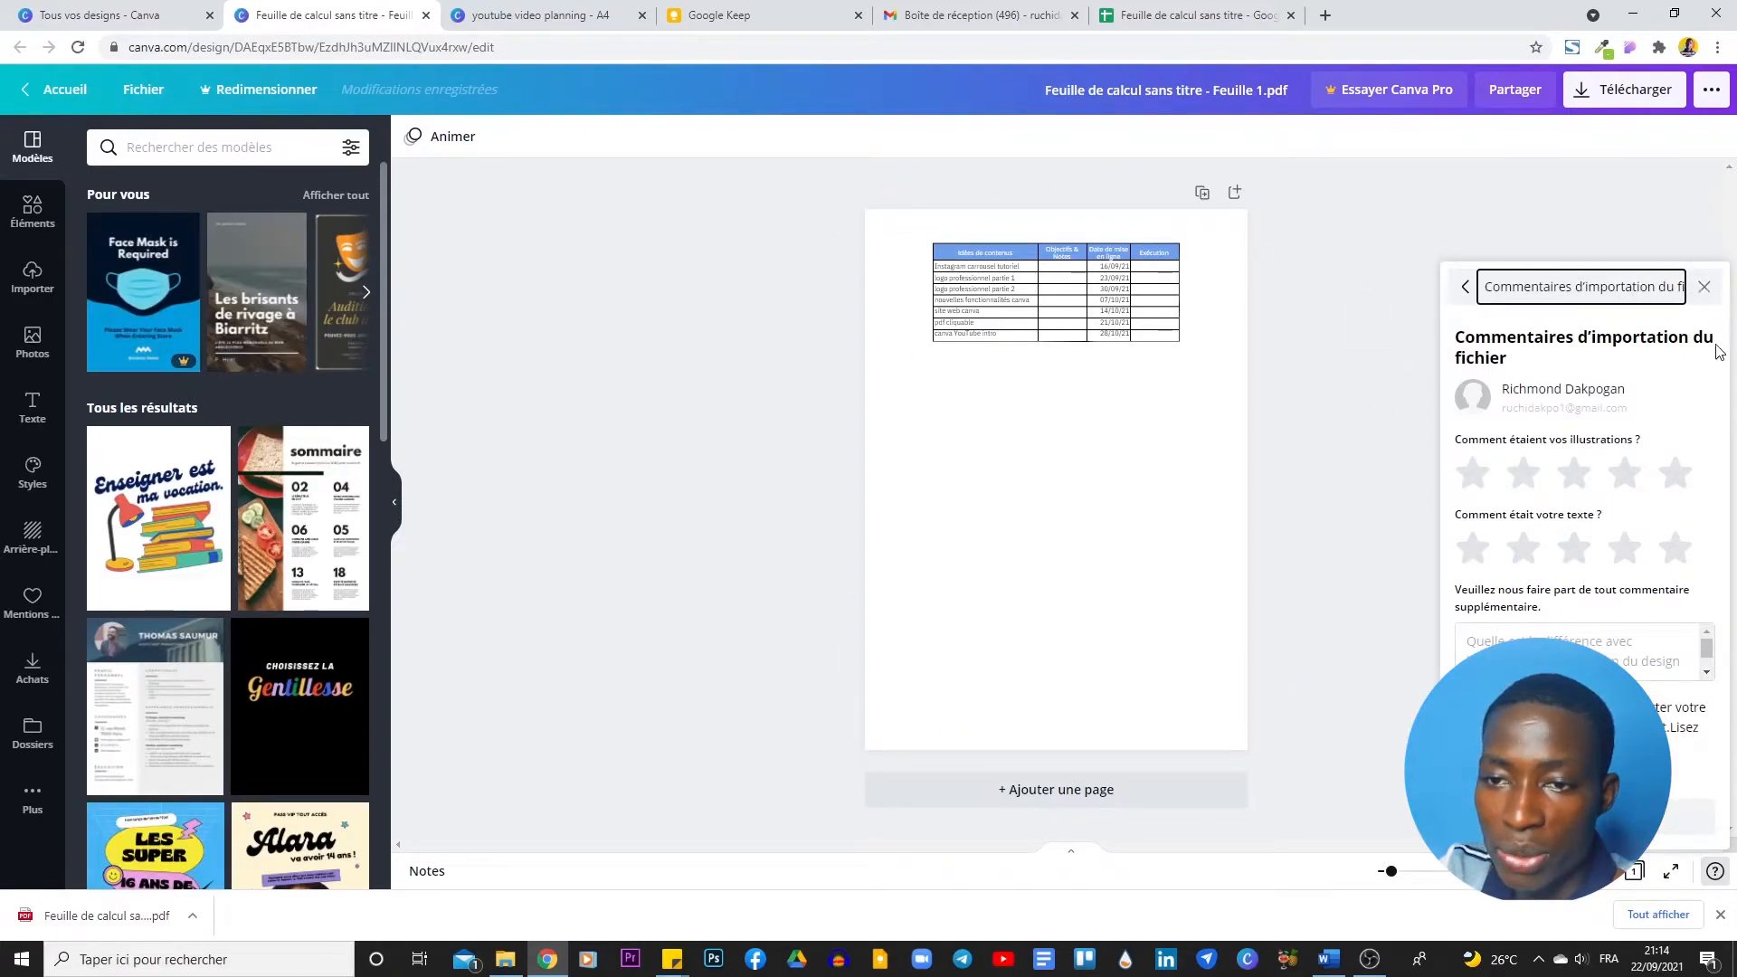
left_click(1705, 286)
left_click_drag(1402, 879, 1407, 872)
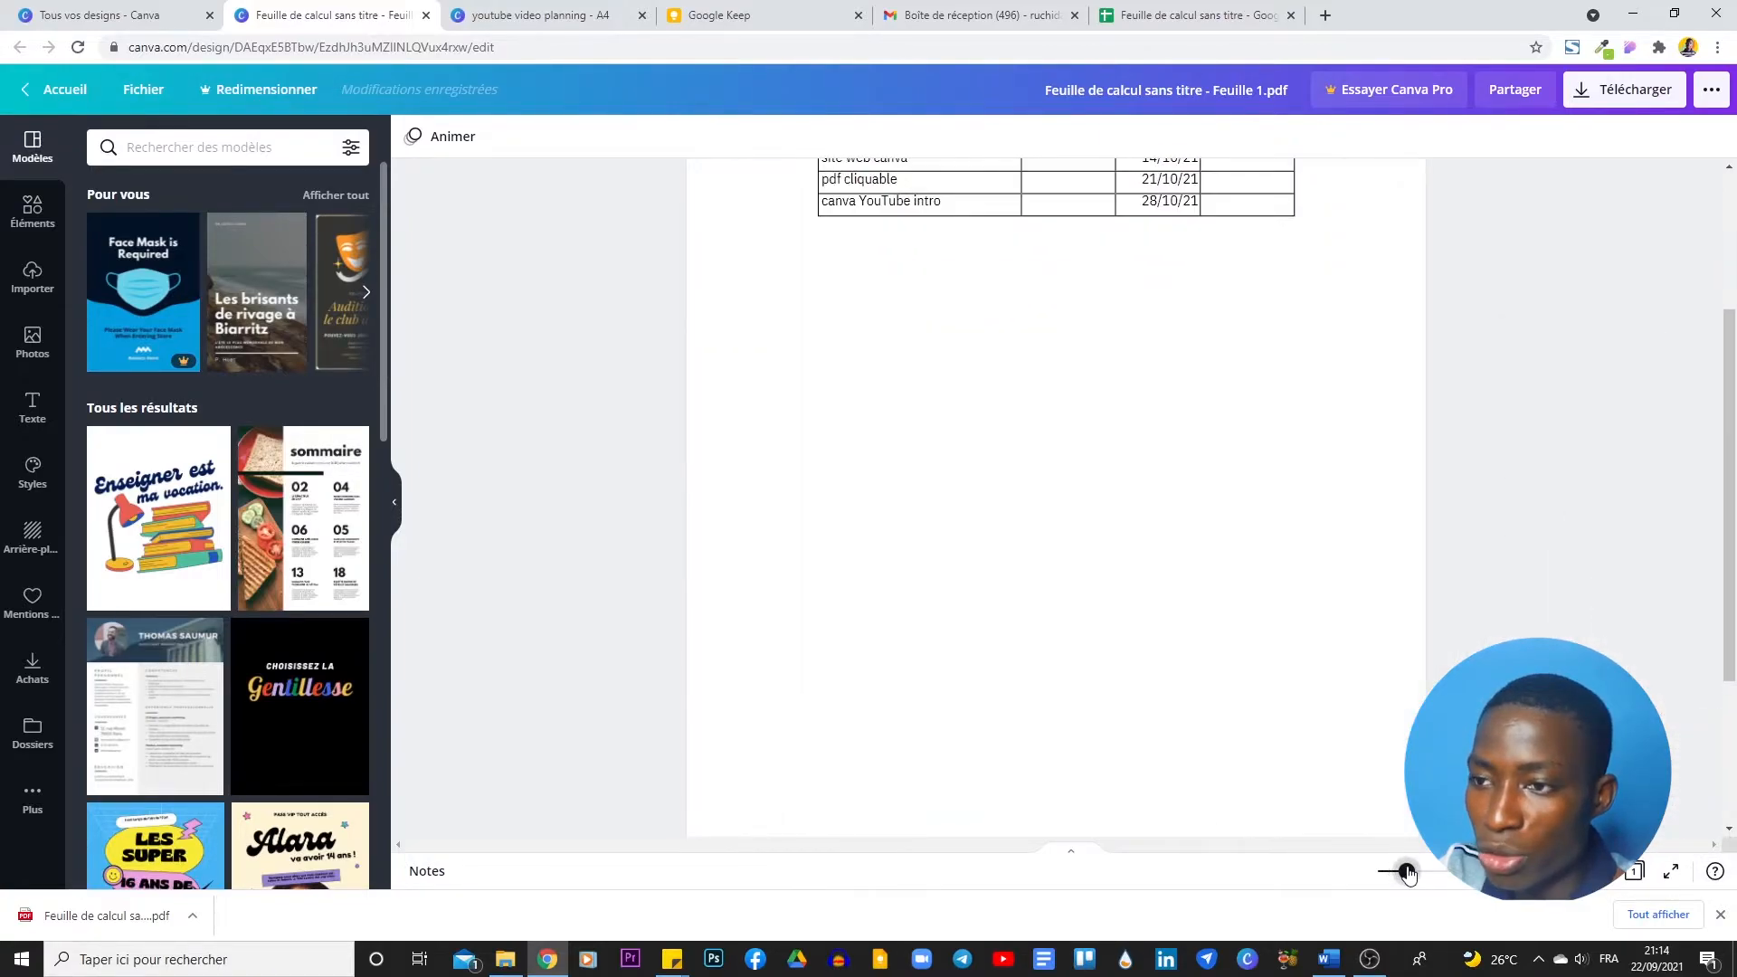
scroll(1484, 627, "up", 3)
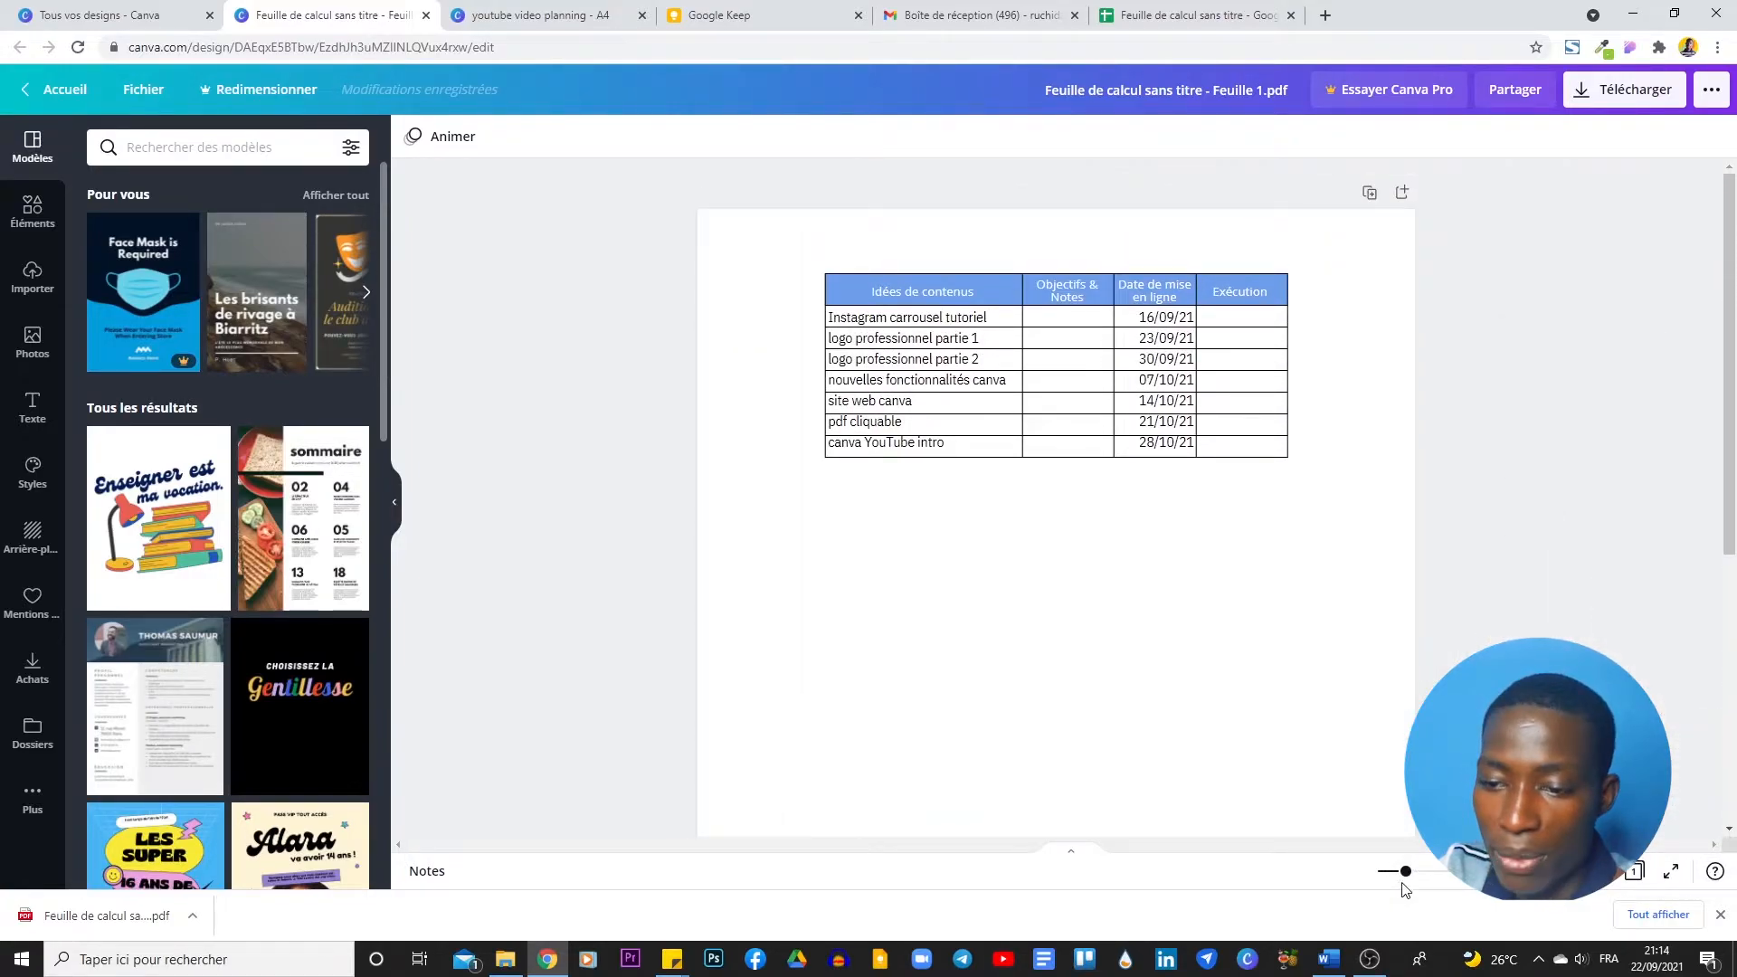
left_click_drag(1405, 874, 1426, 872)
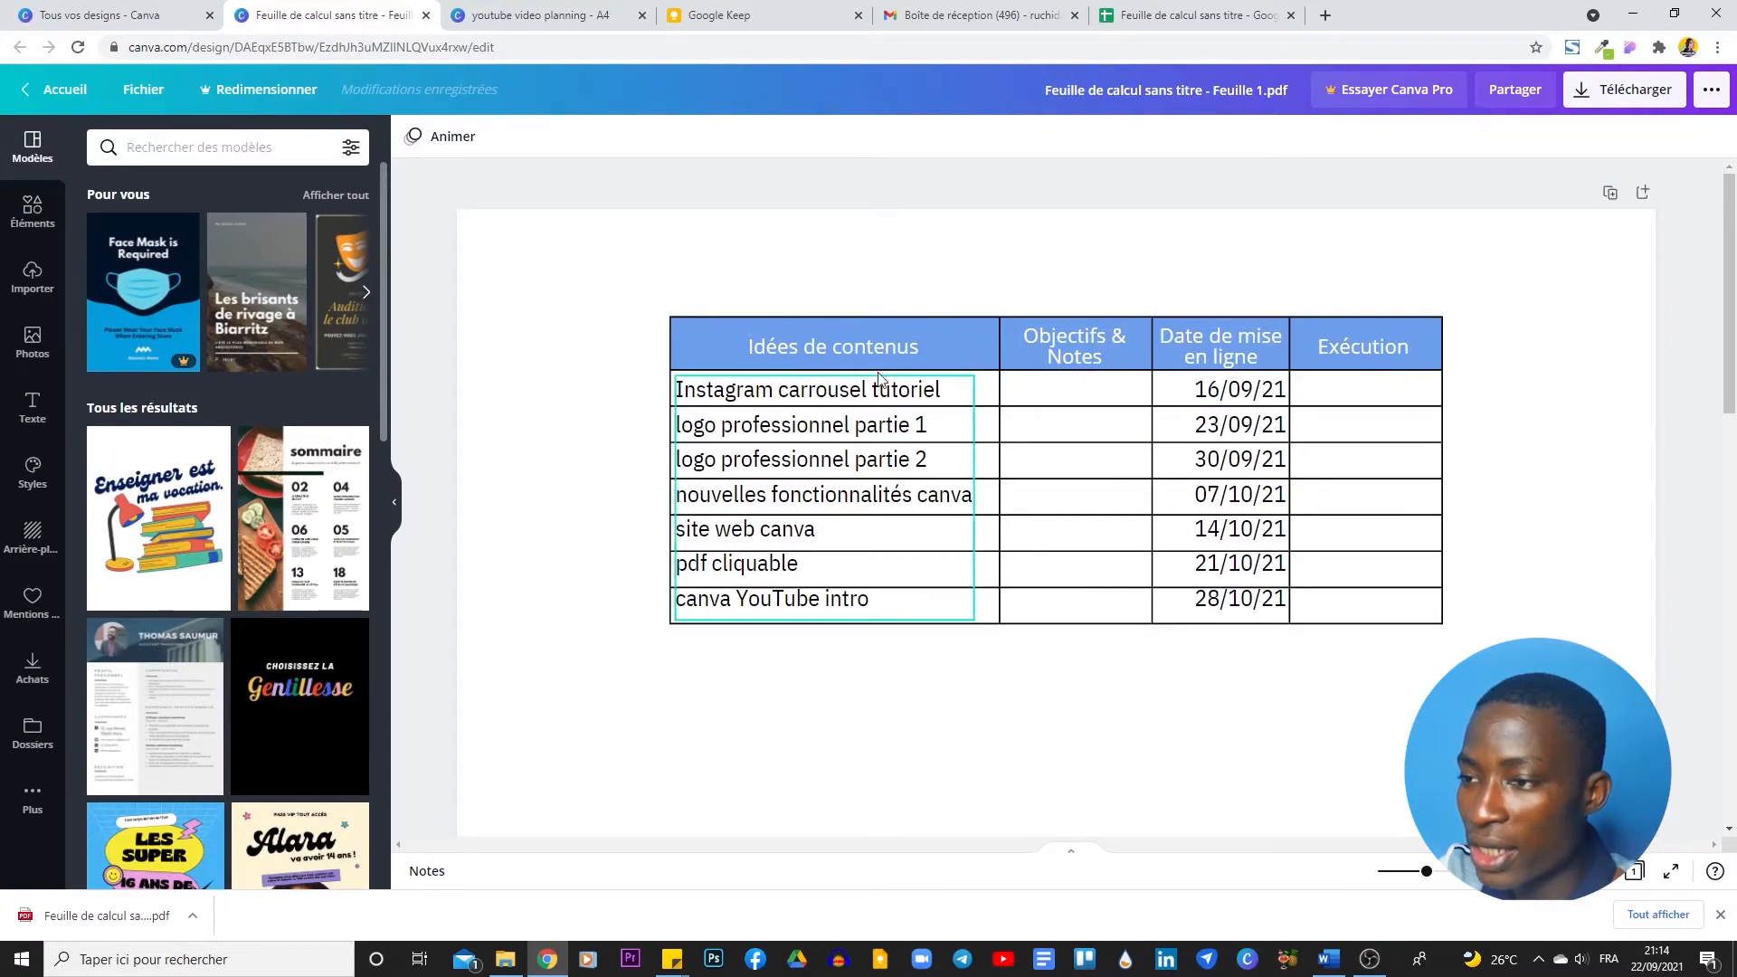
- Select all the elements of the imported table together and move them slightly lower on the page
left_click_drag(605, 281, 1593, 655)
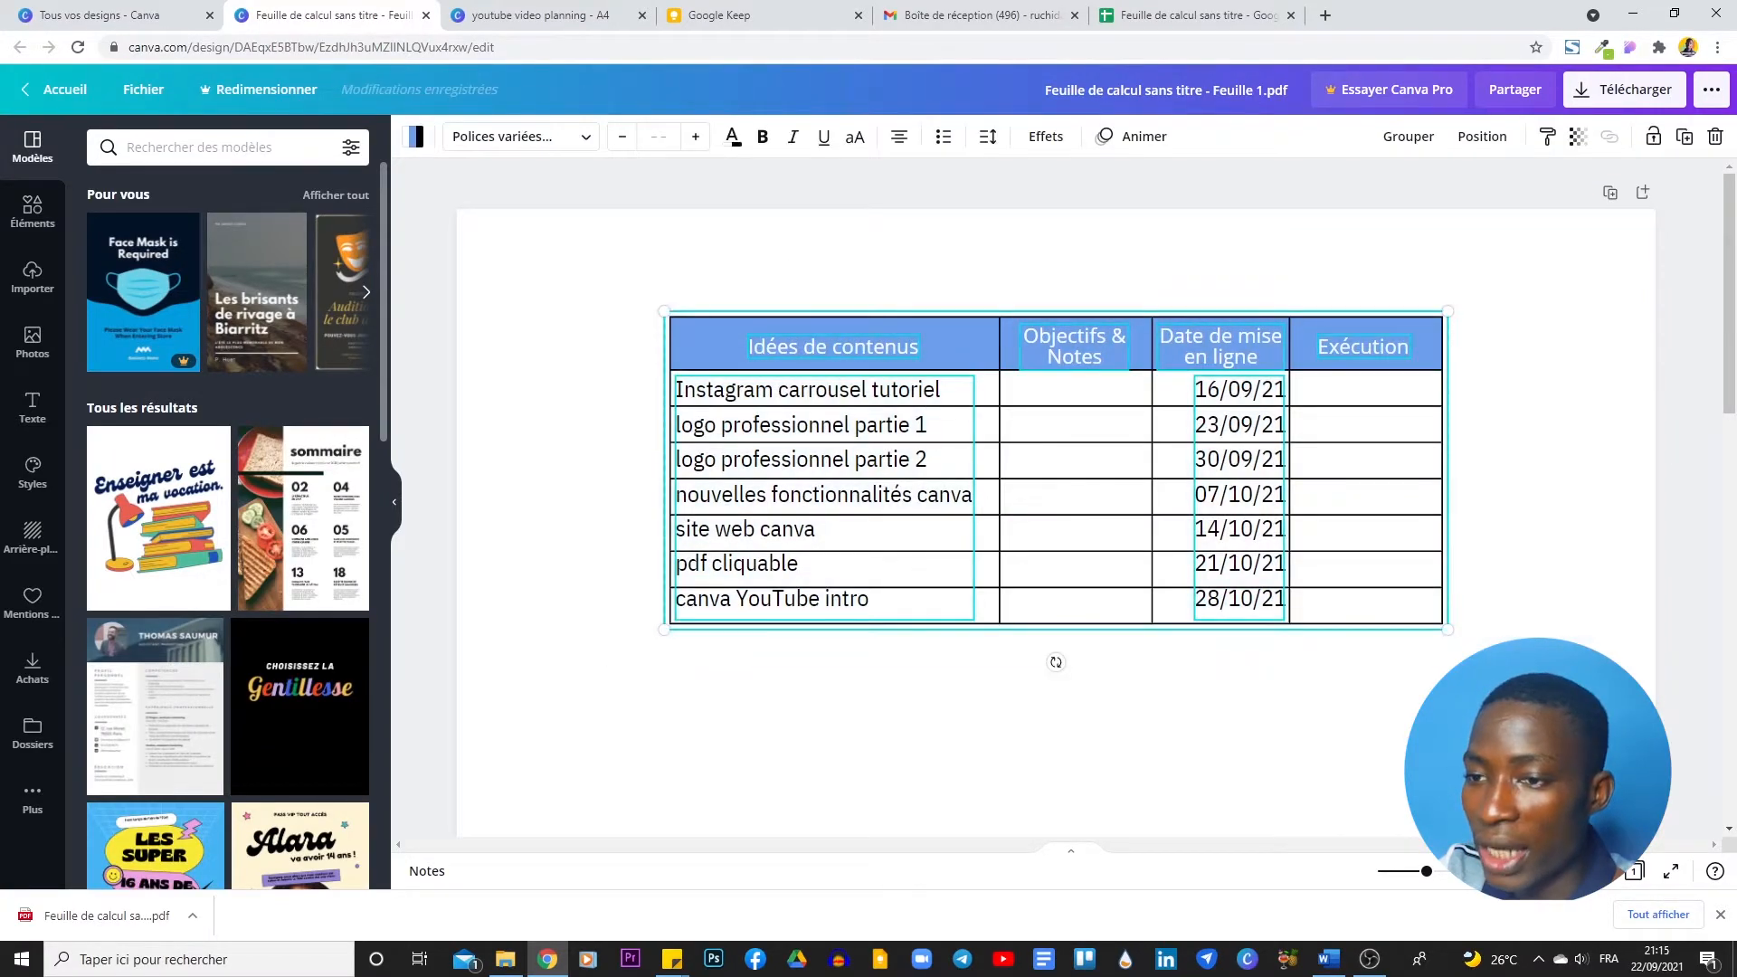
left_click_drag(1100, 467, 1092, 563)
left_click(1276, 334)
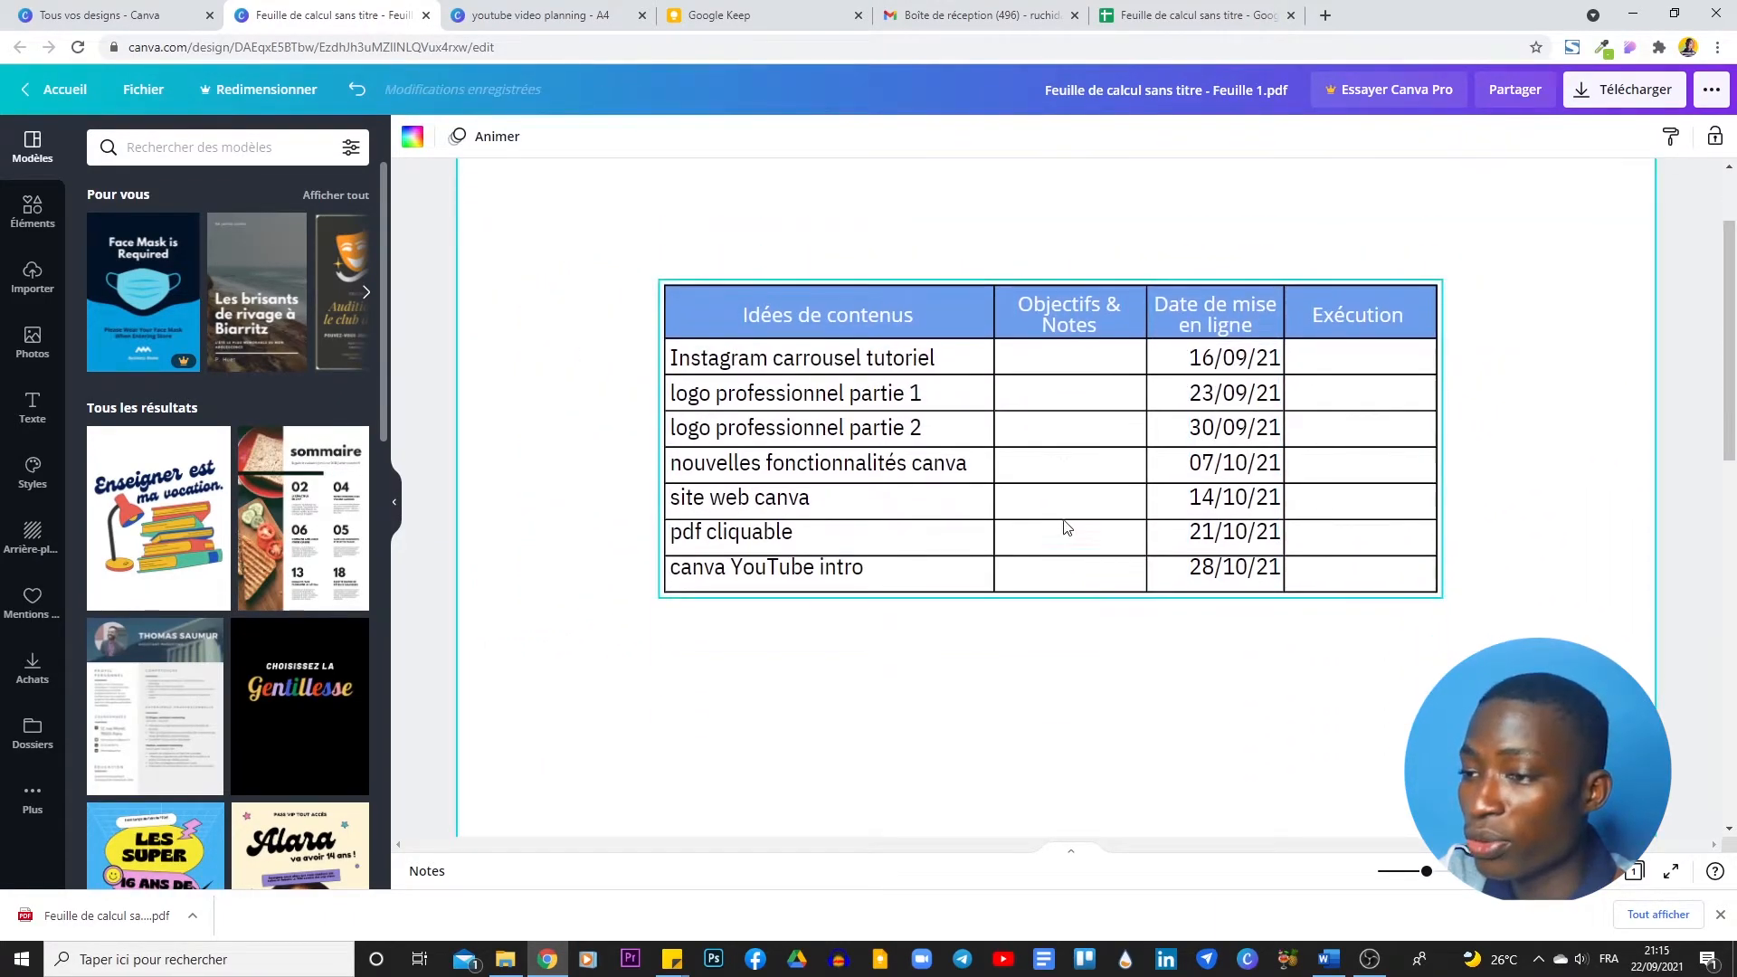
scroll(855, 356, "down", 3)
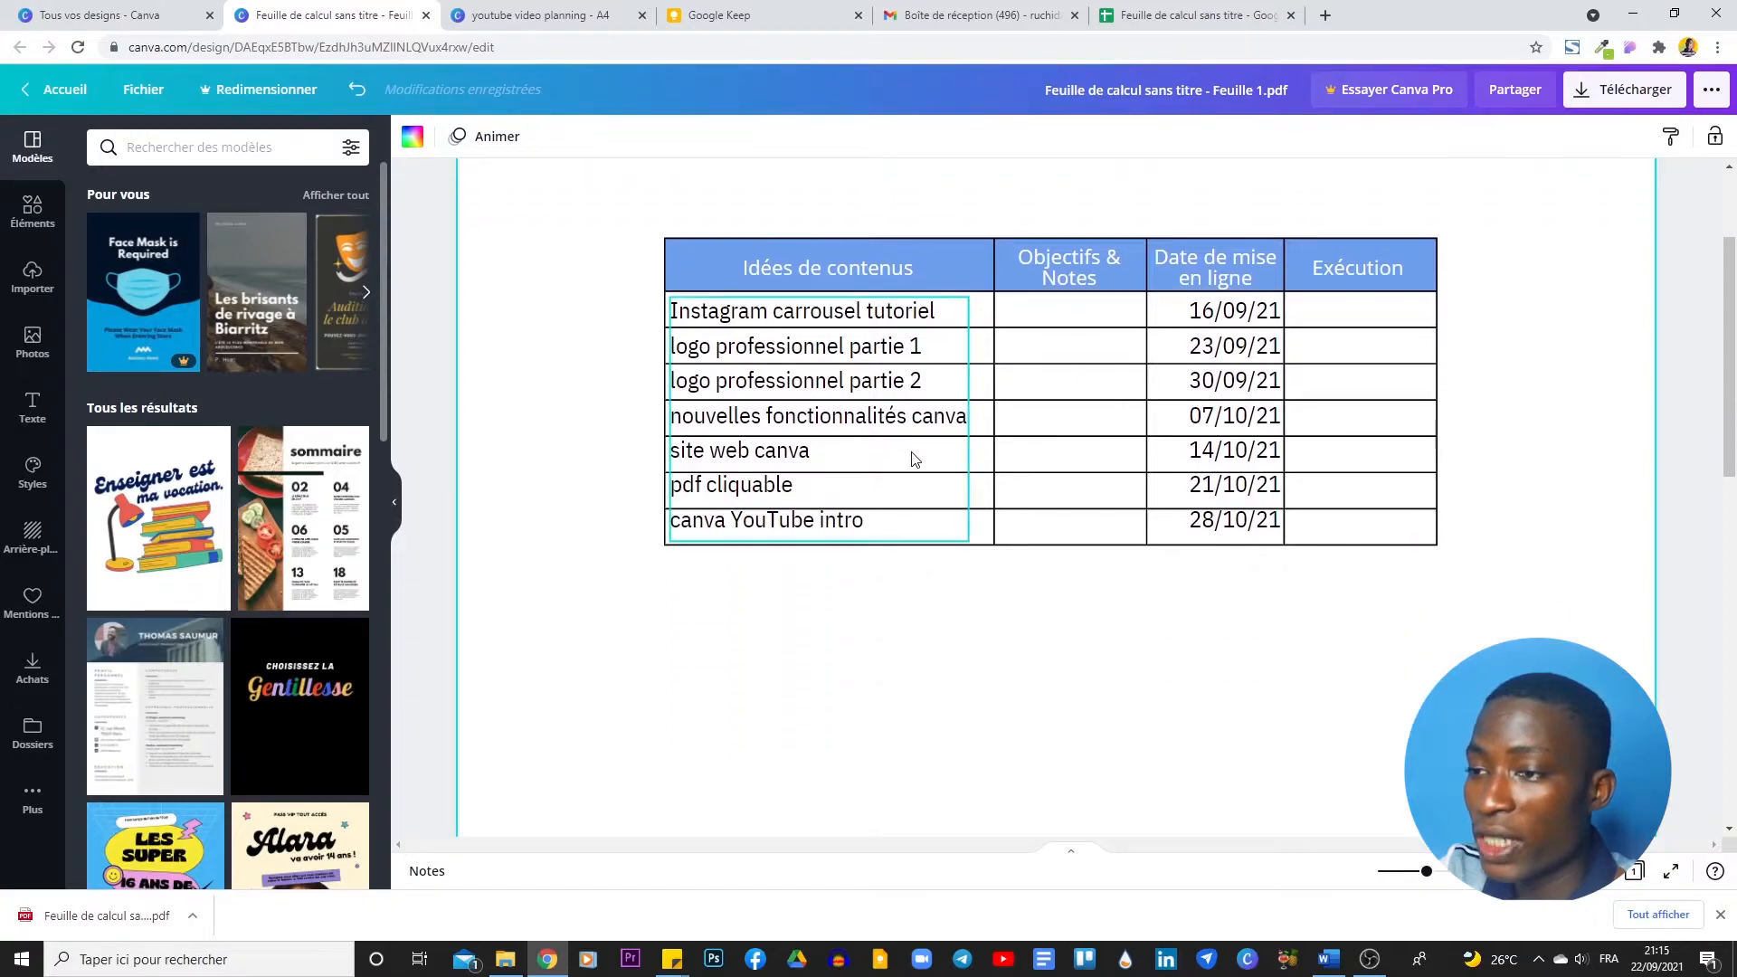
scroll(1403, 367, "up", 1)
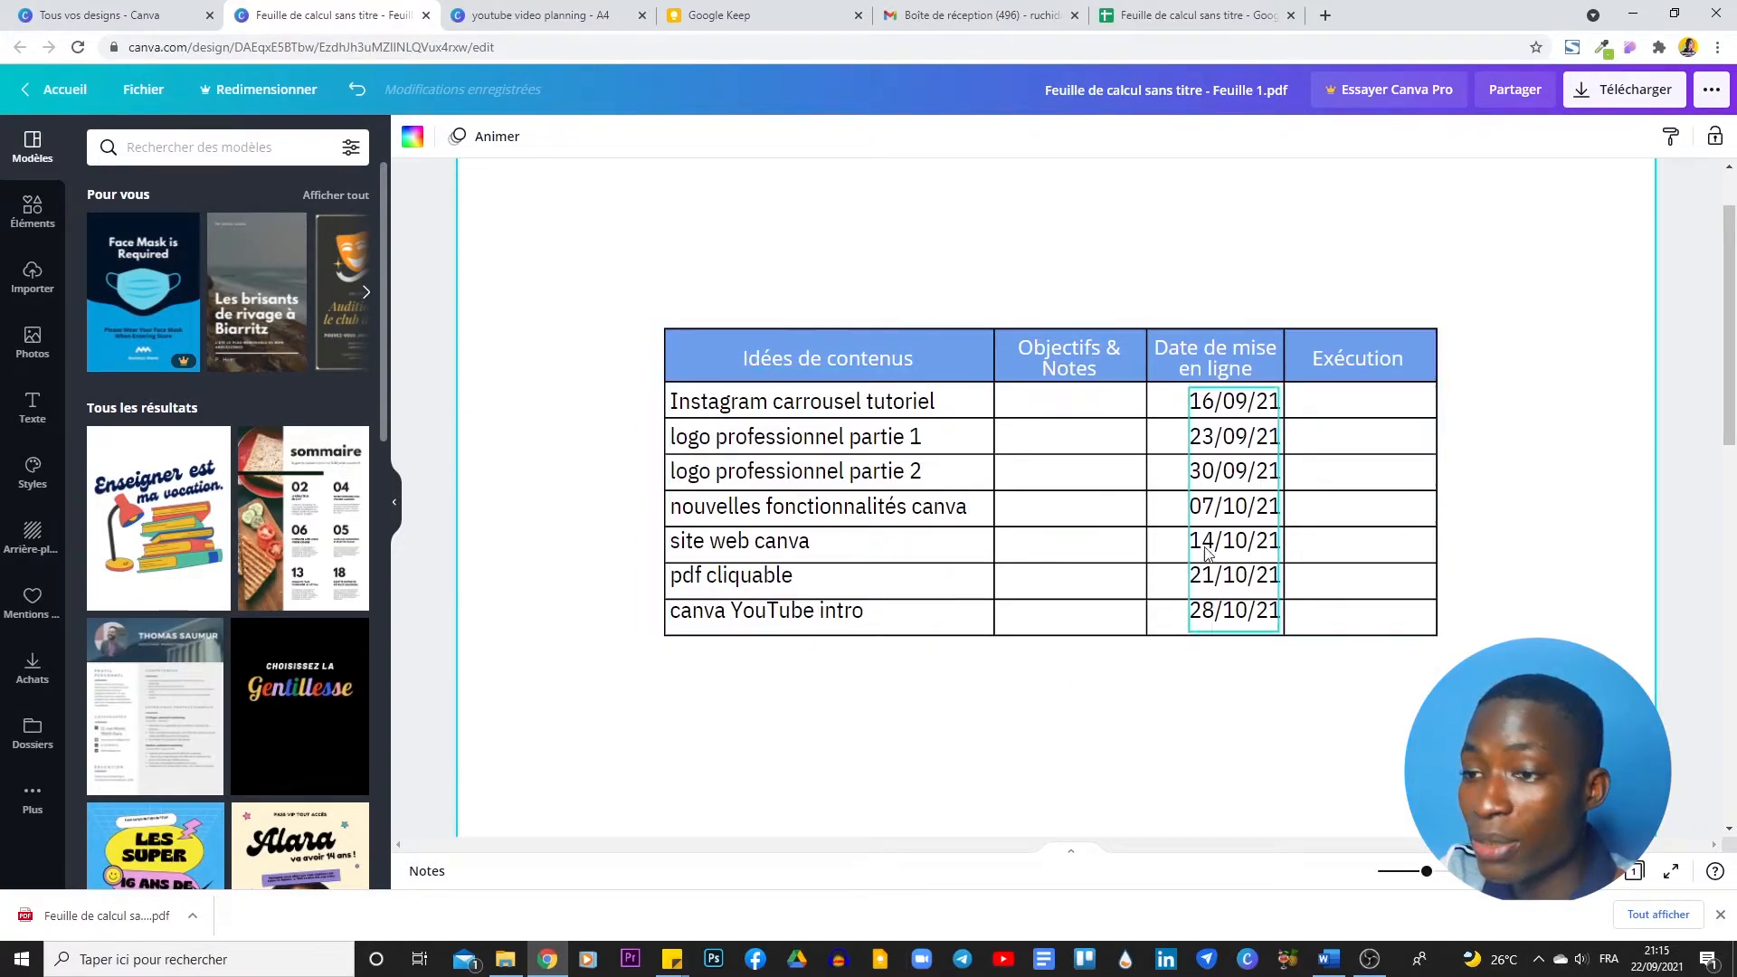
- In the "youtube video planning" design, delete the rectangle and loose lines below the "Tableau du planning" label
left_click(504, 12)
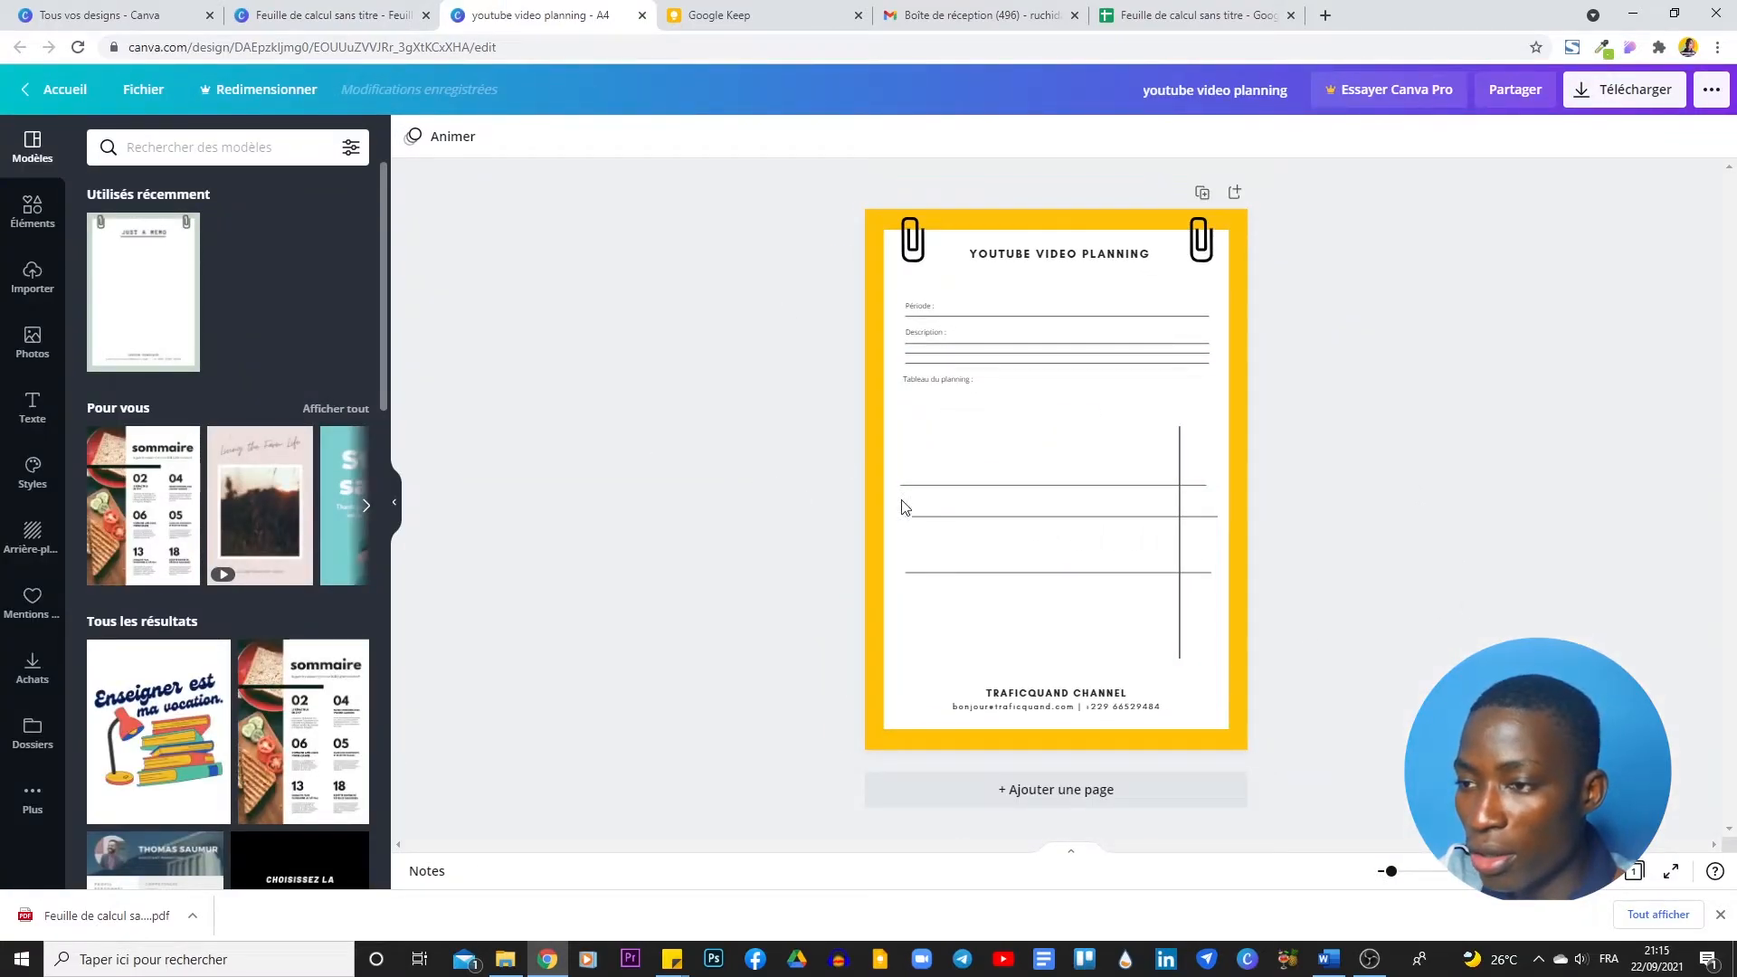
left_click_drag(915, 452, 927, 443)
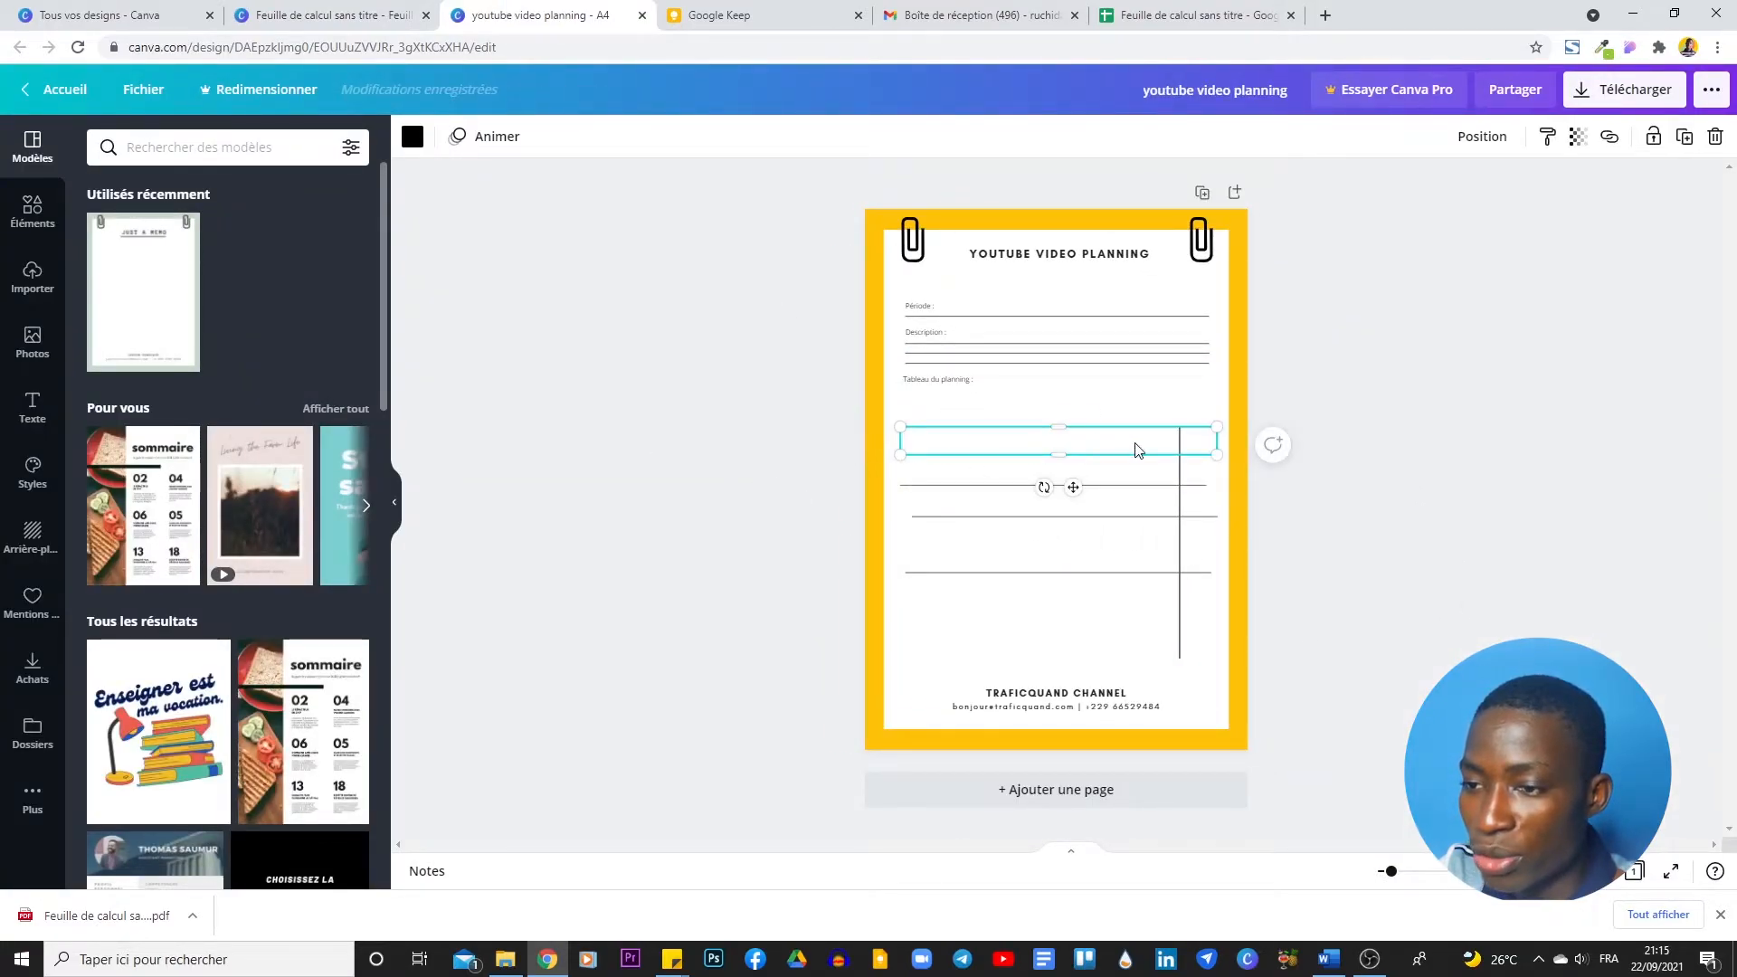
left_click(1446, 409)
left_click_drag(1020, 415, 1222, 665)
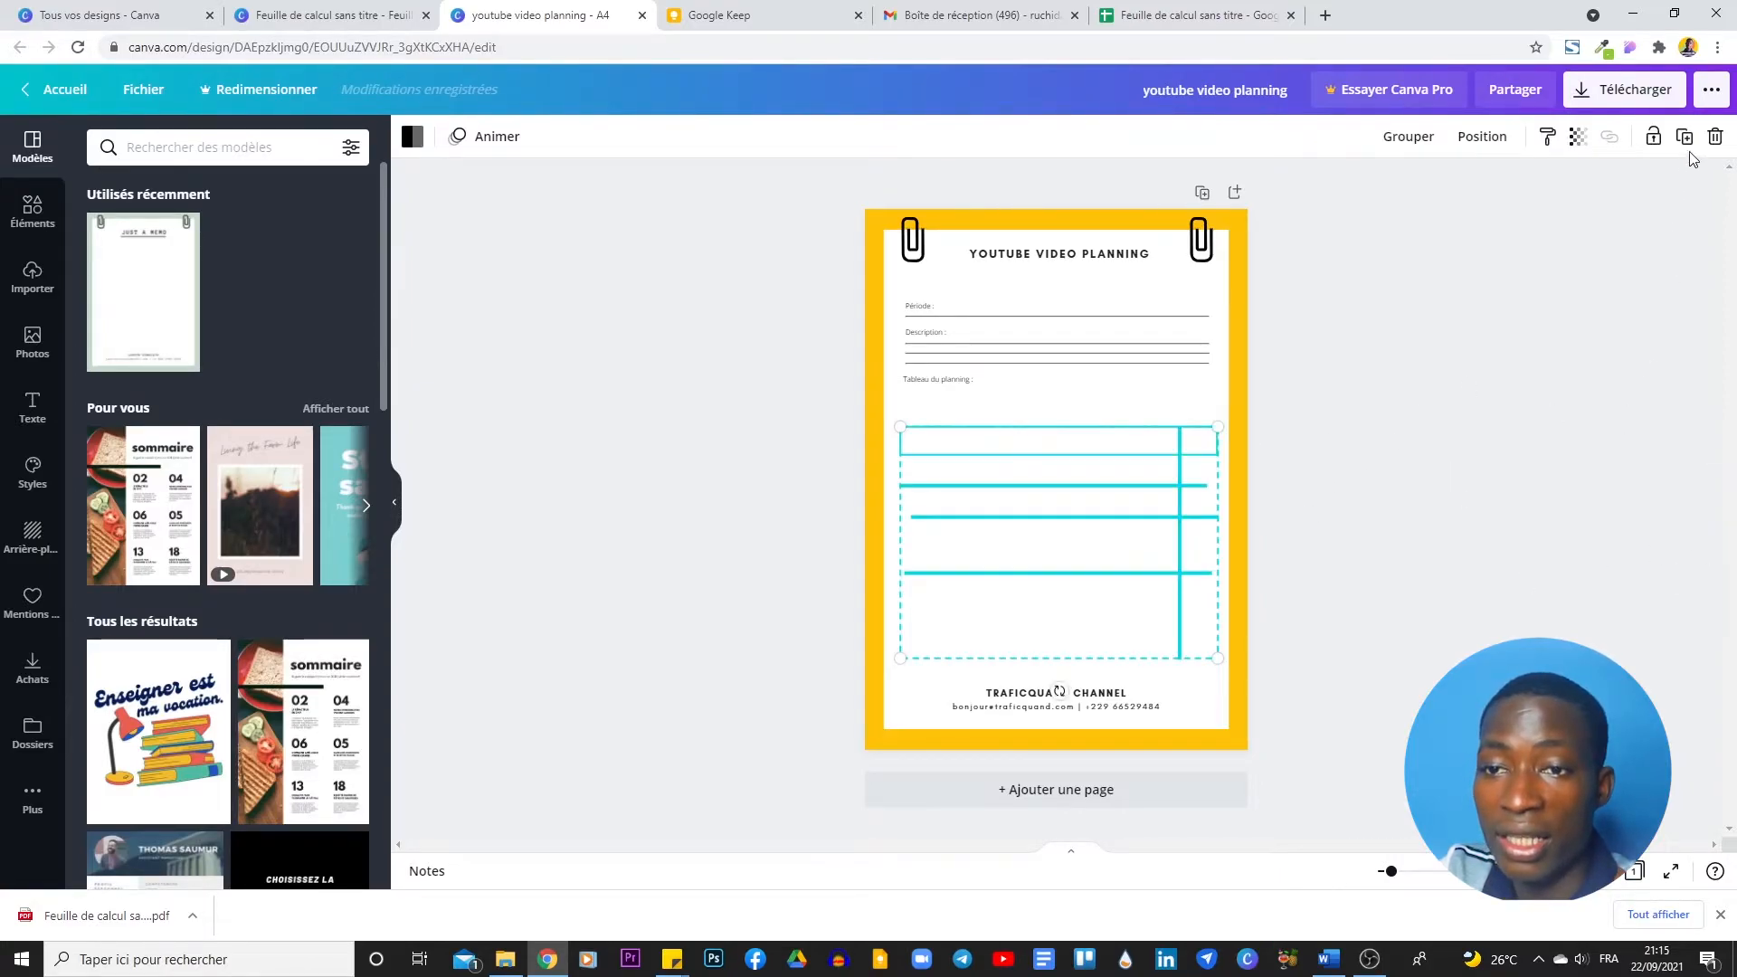
left_click(1714, 138)
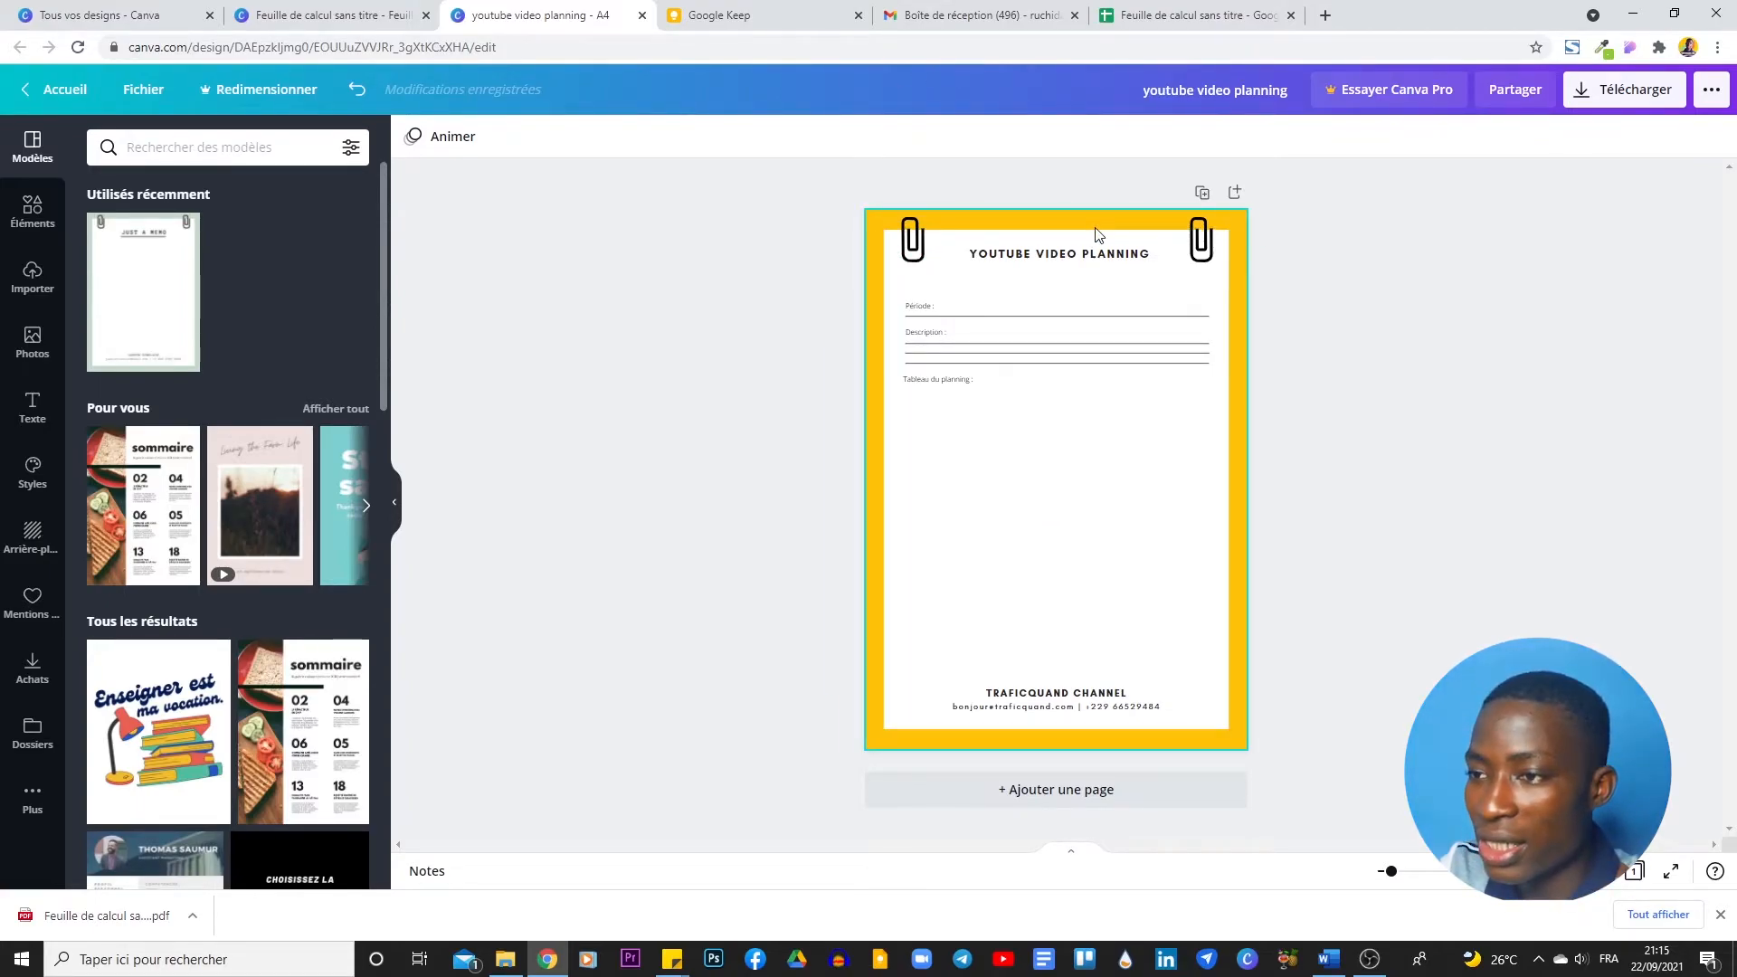
left_click(928, 310)
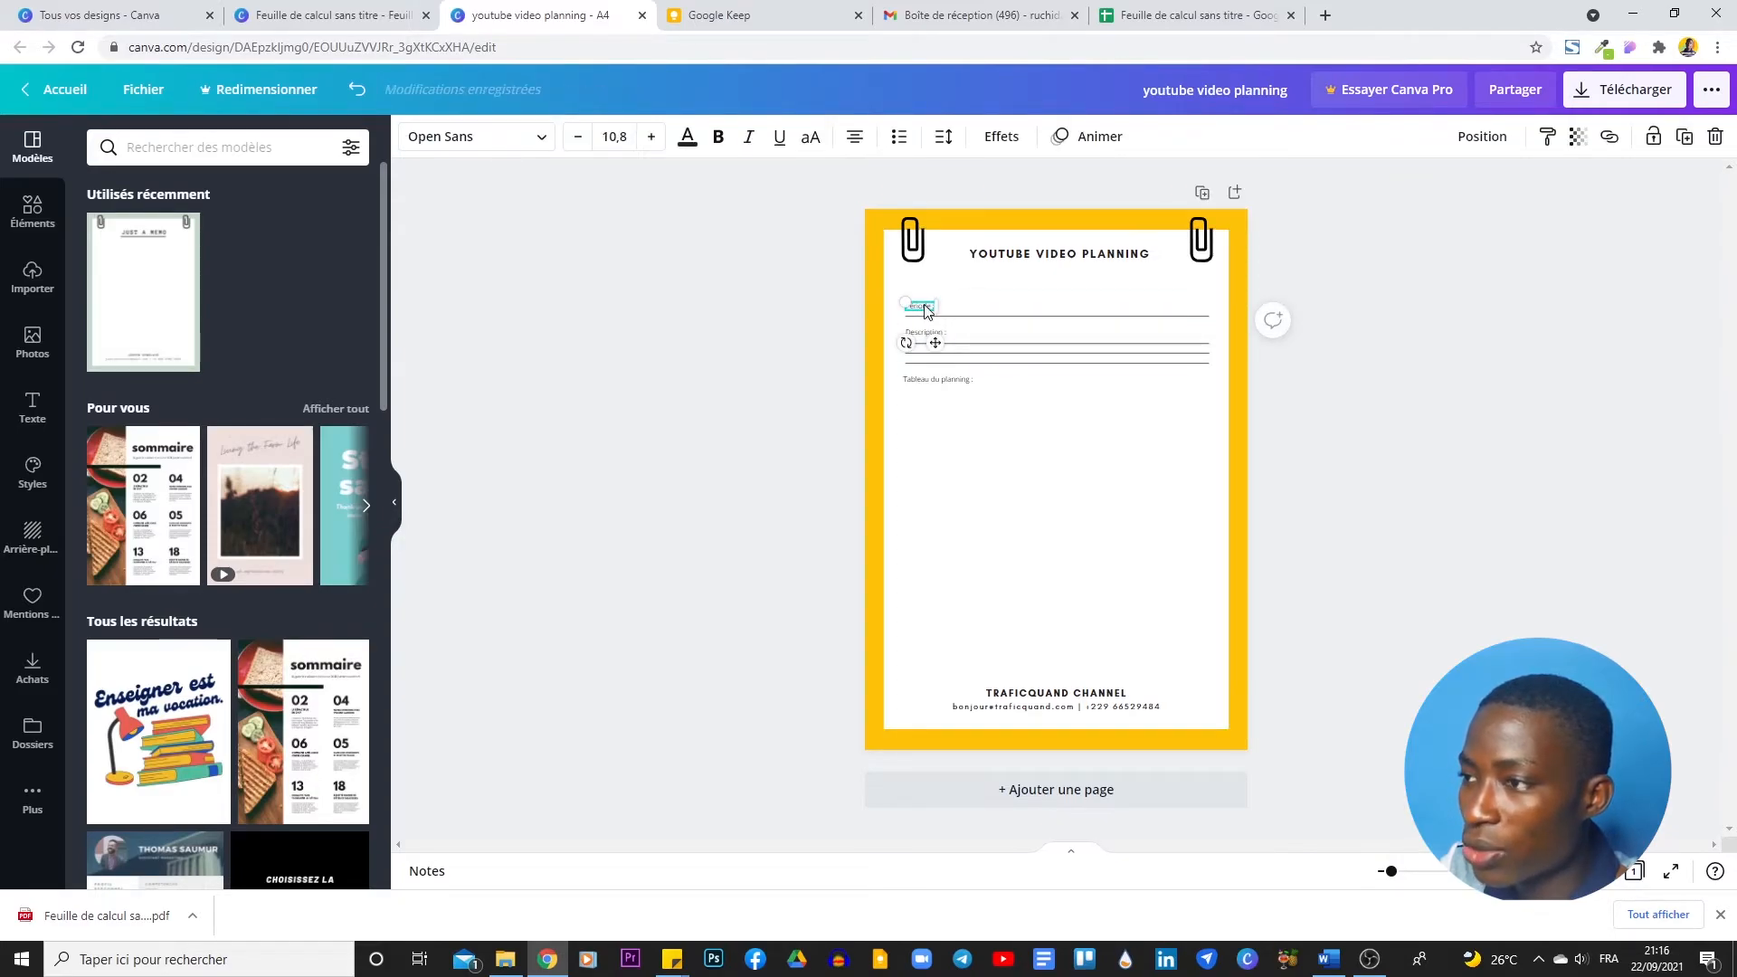
left_click(938, 379)
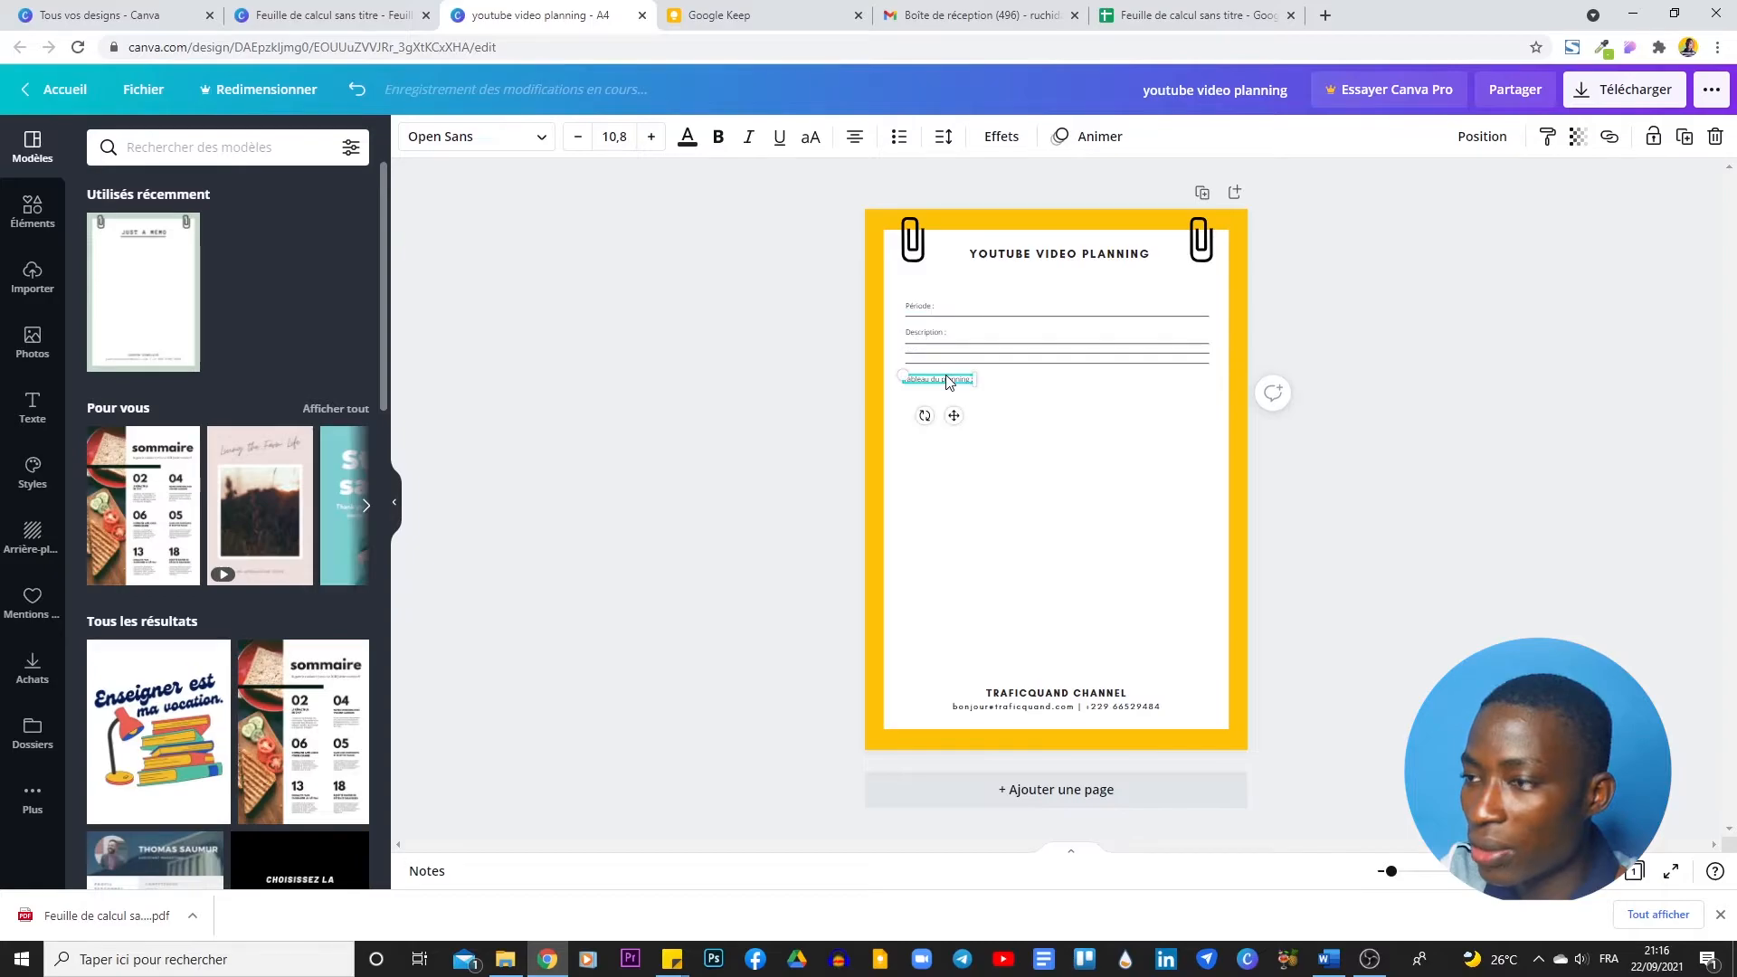
left_click(756, 283)
- In the "Feuille de calcul sans titre" design, select the whole table and set all its text to the Open Sans font
left_click(298, 11)
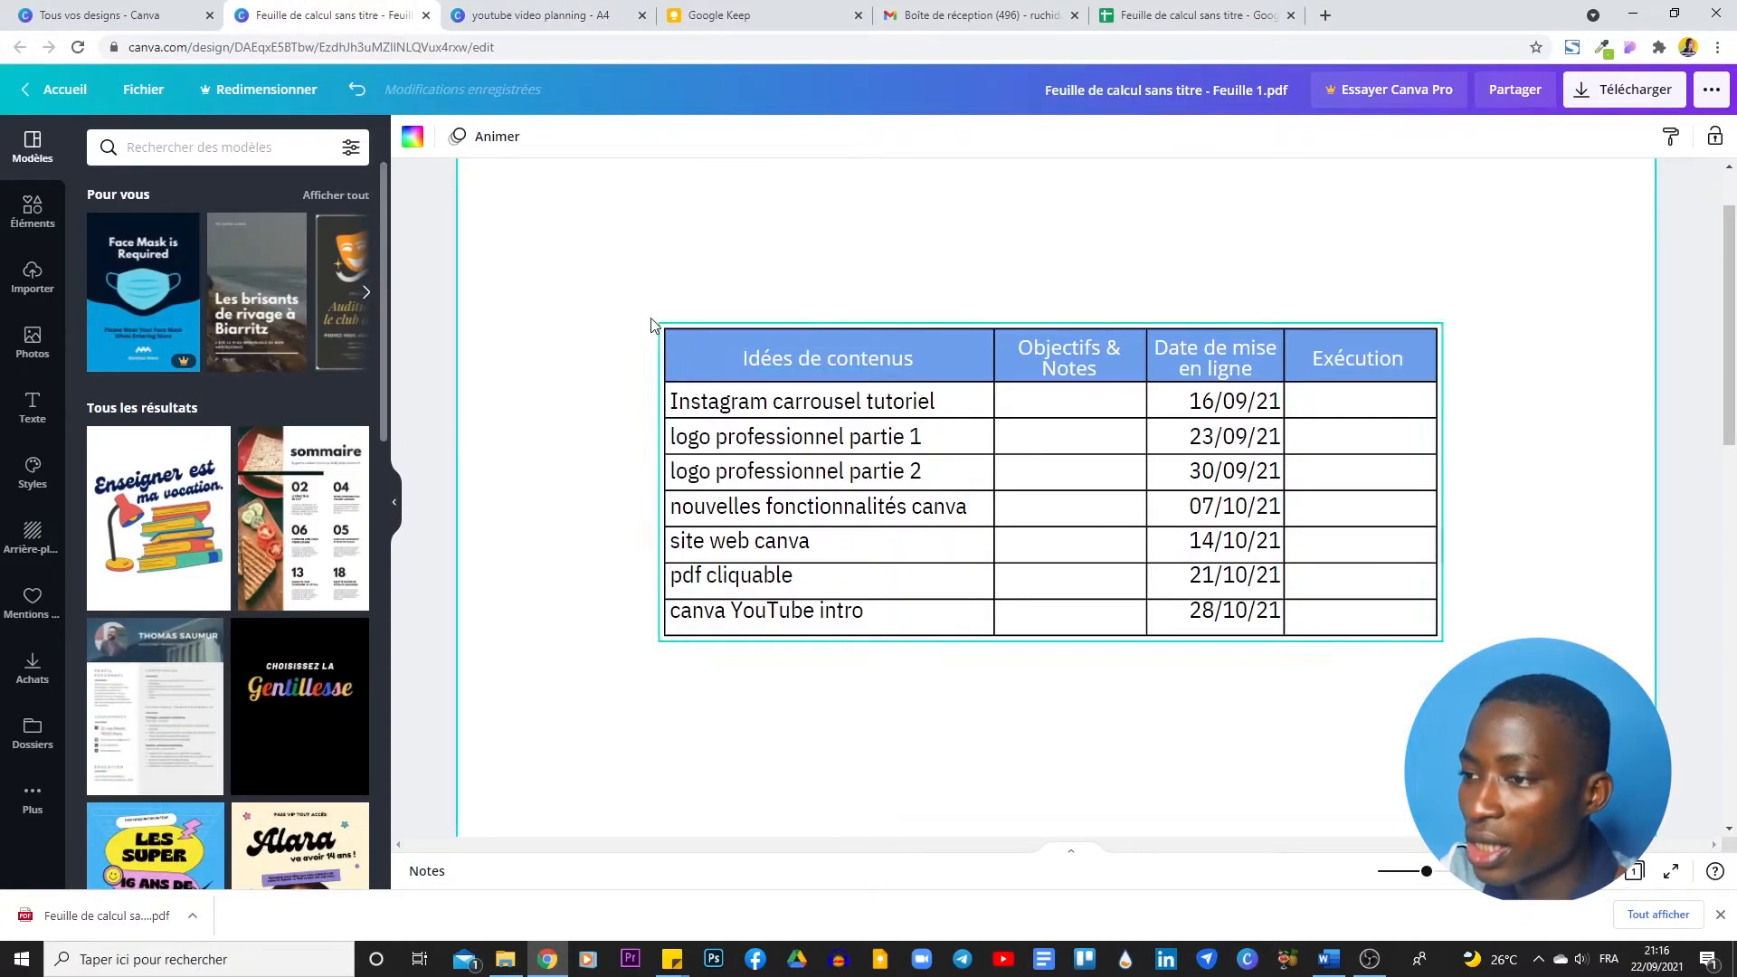
key("ctrl+a")
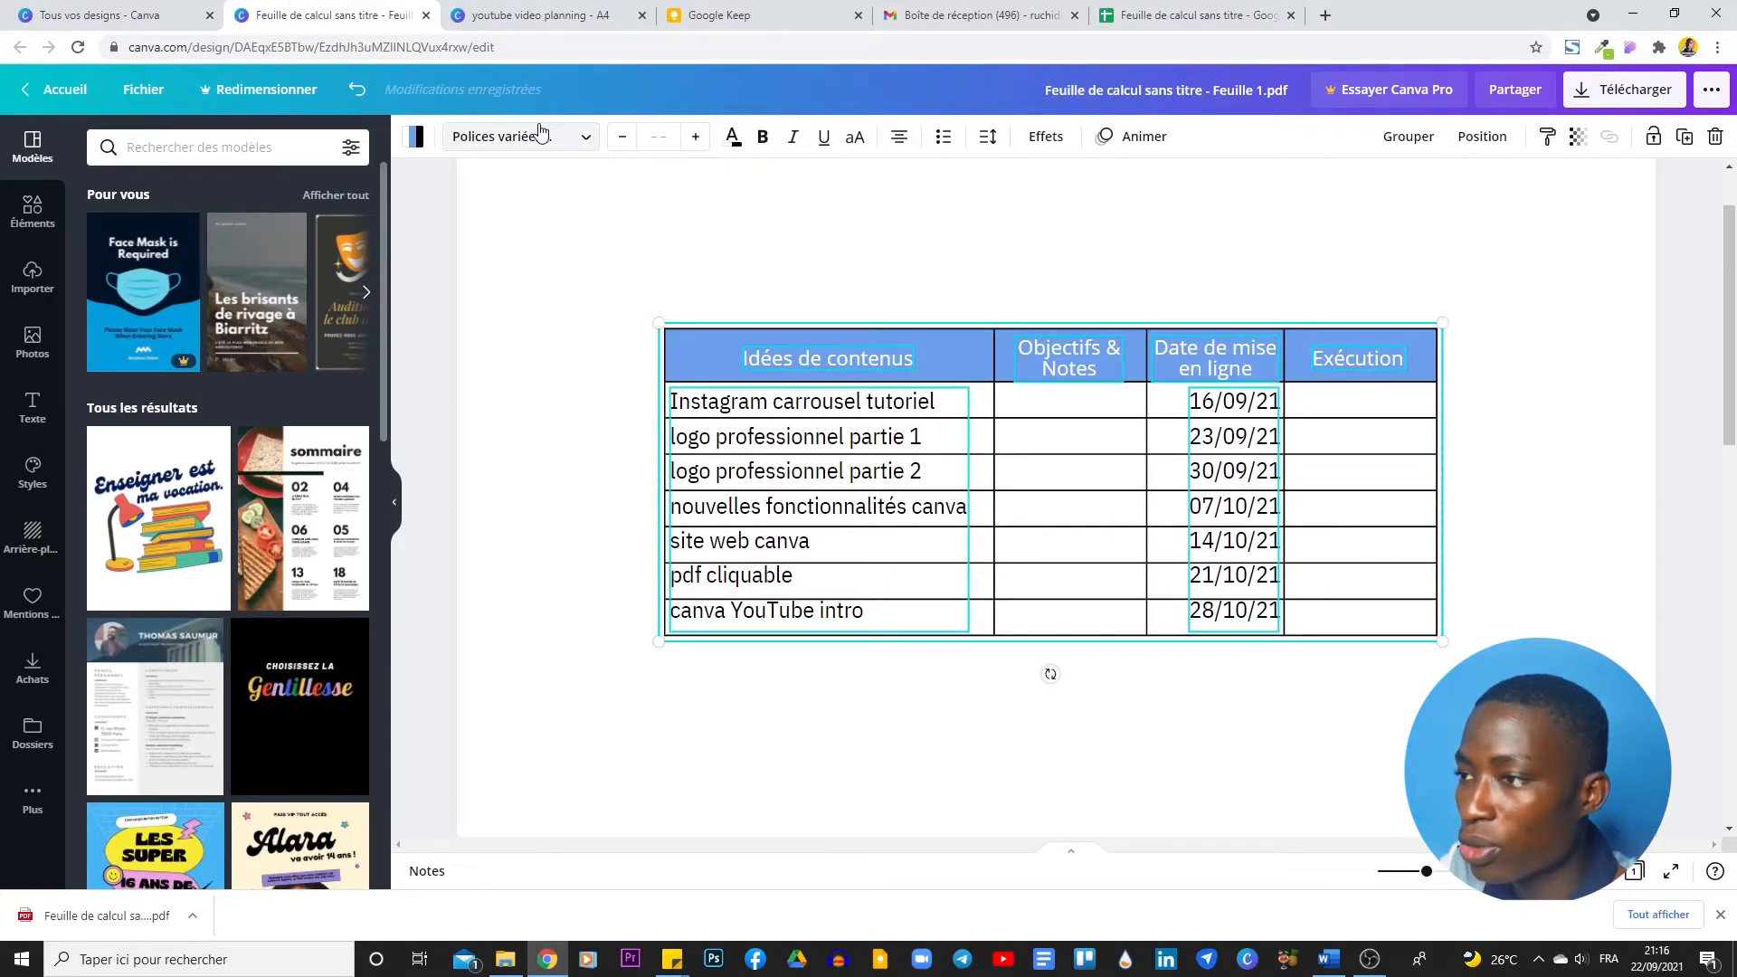
left_click(541, 134)
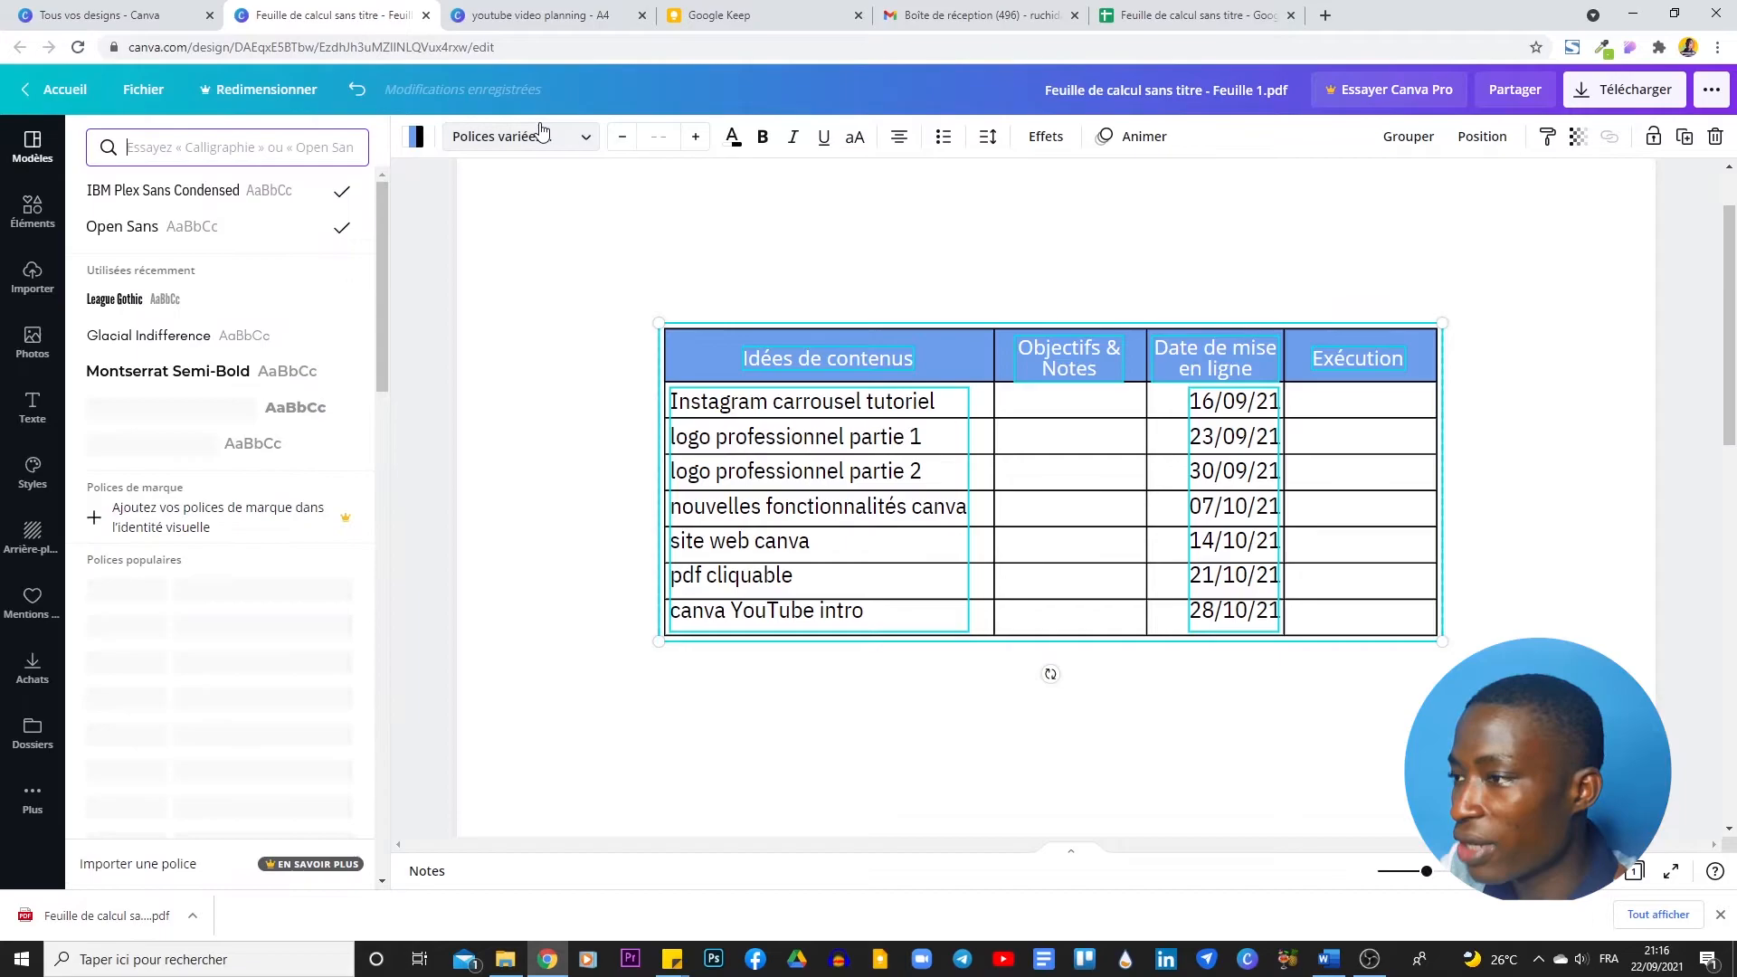
left_click(179, 233)
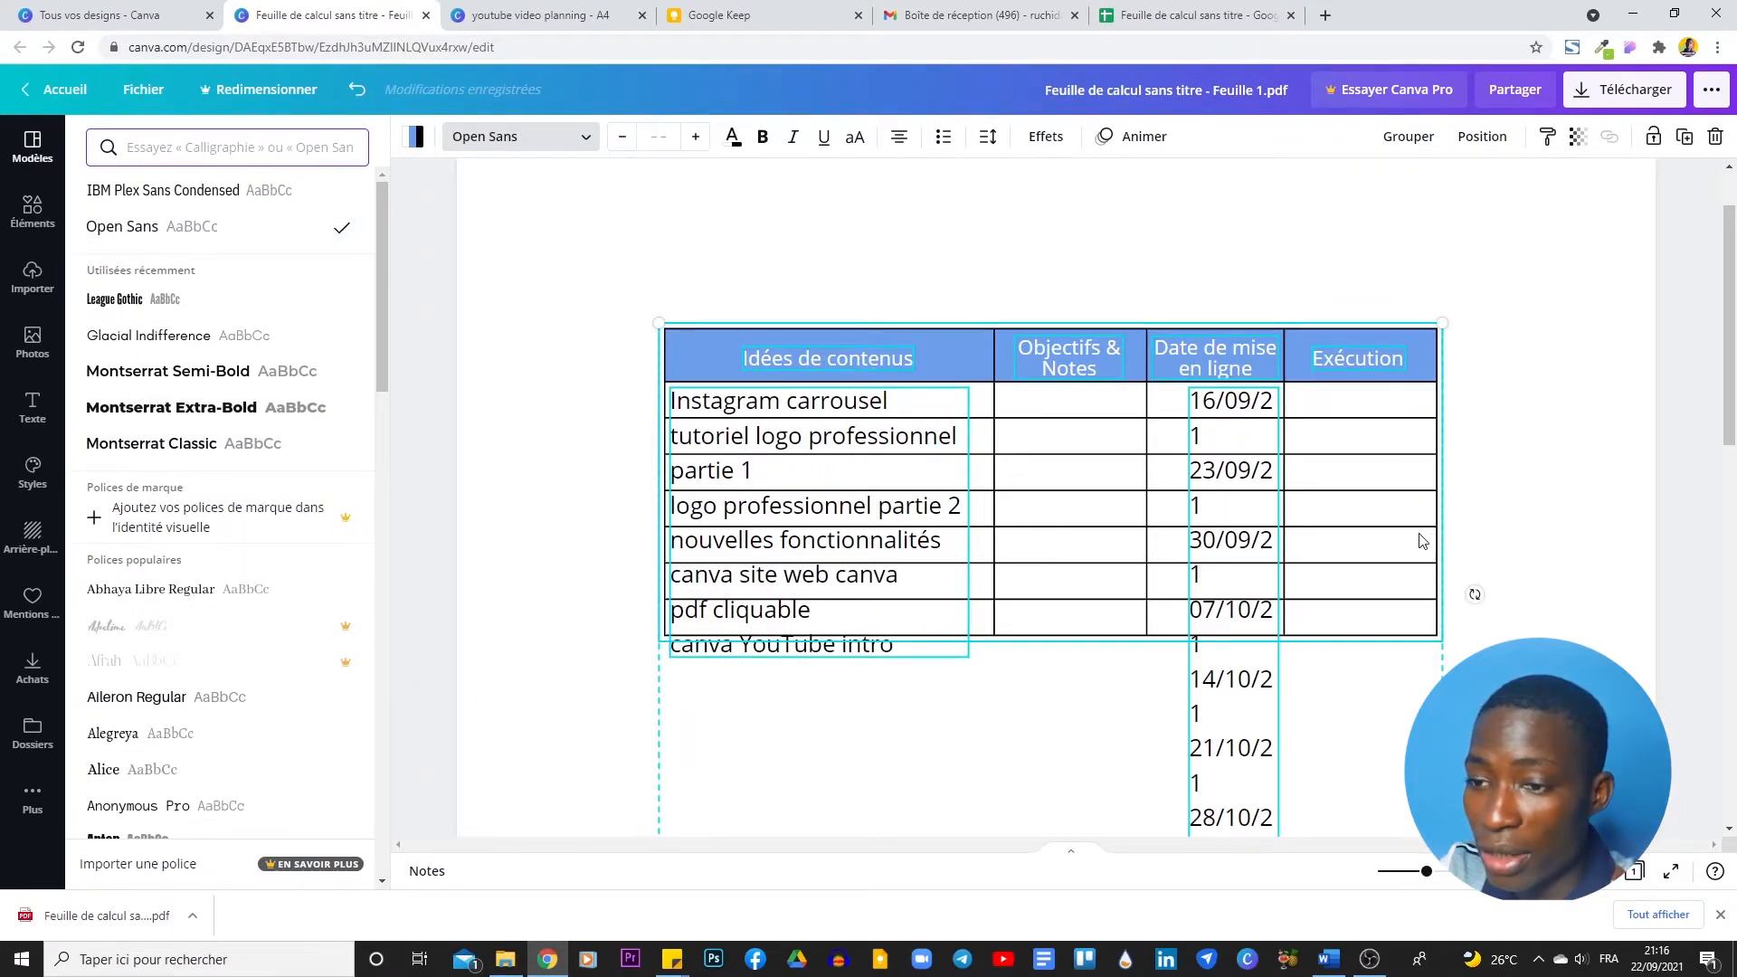
- Reduce the font size of all the table text by two increments, bringing the content ideas list to 9,7
scroll(1420, 565, "down", 5)
scroll(904, 298, "up", 4)
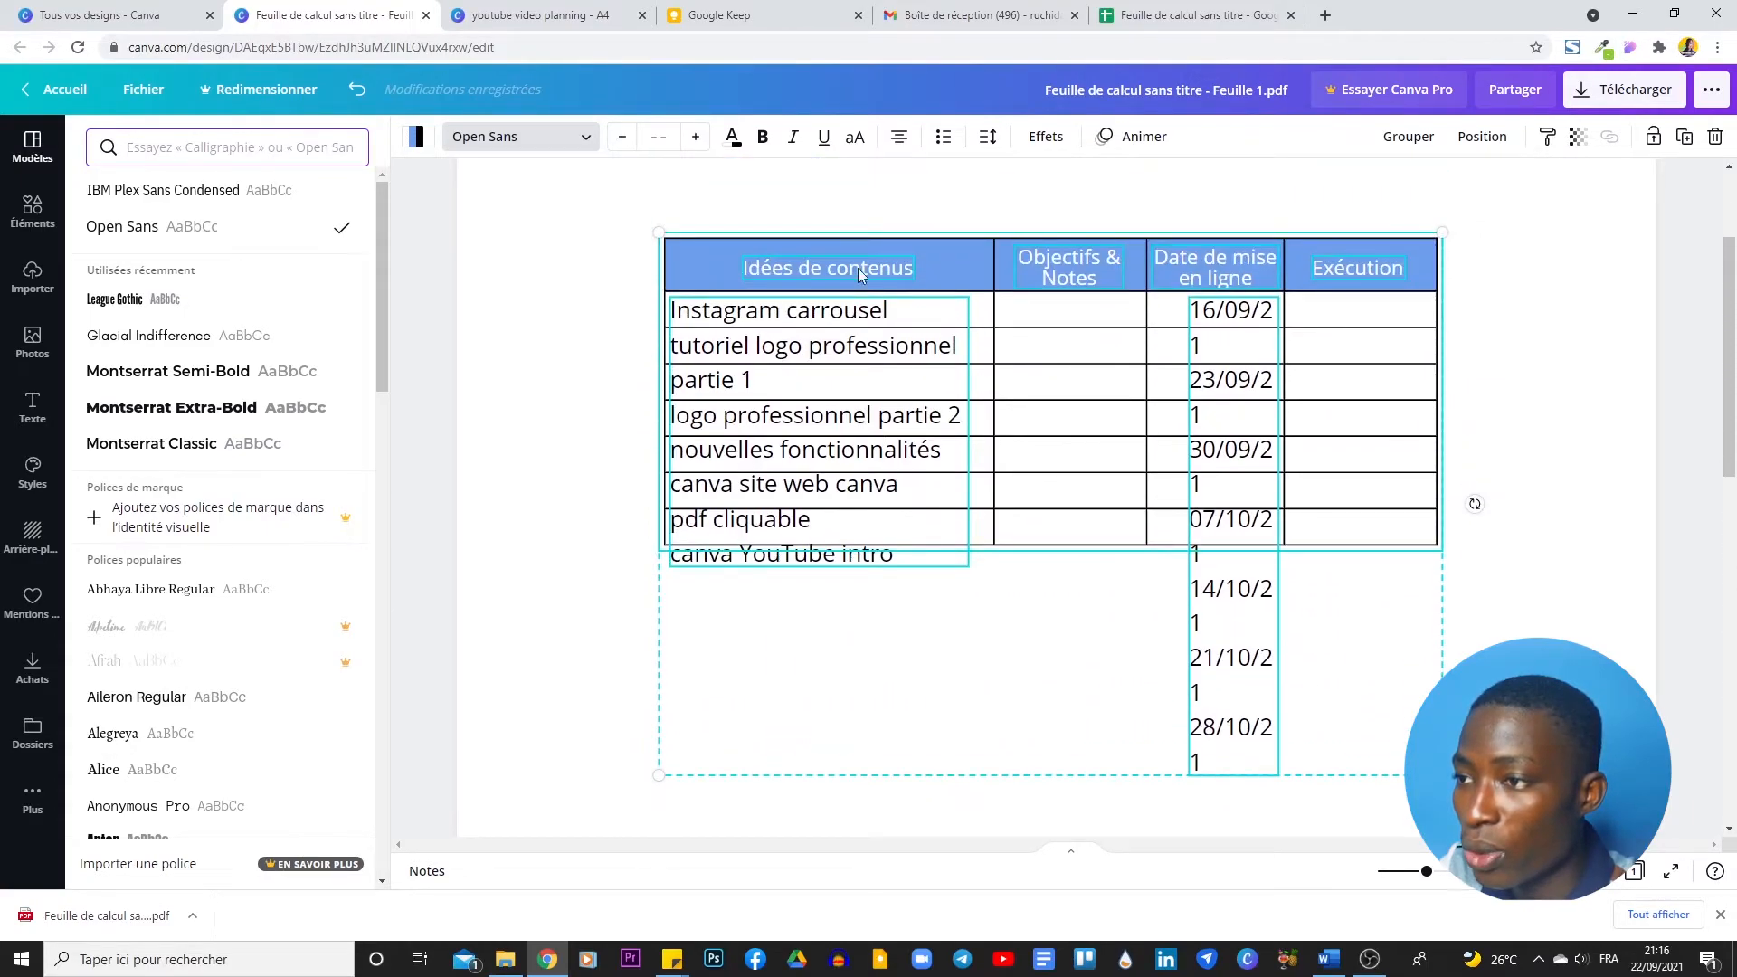
left_click(621, 137)
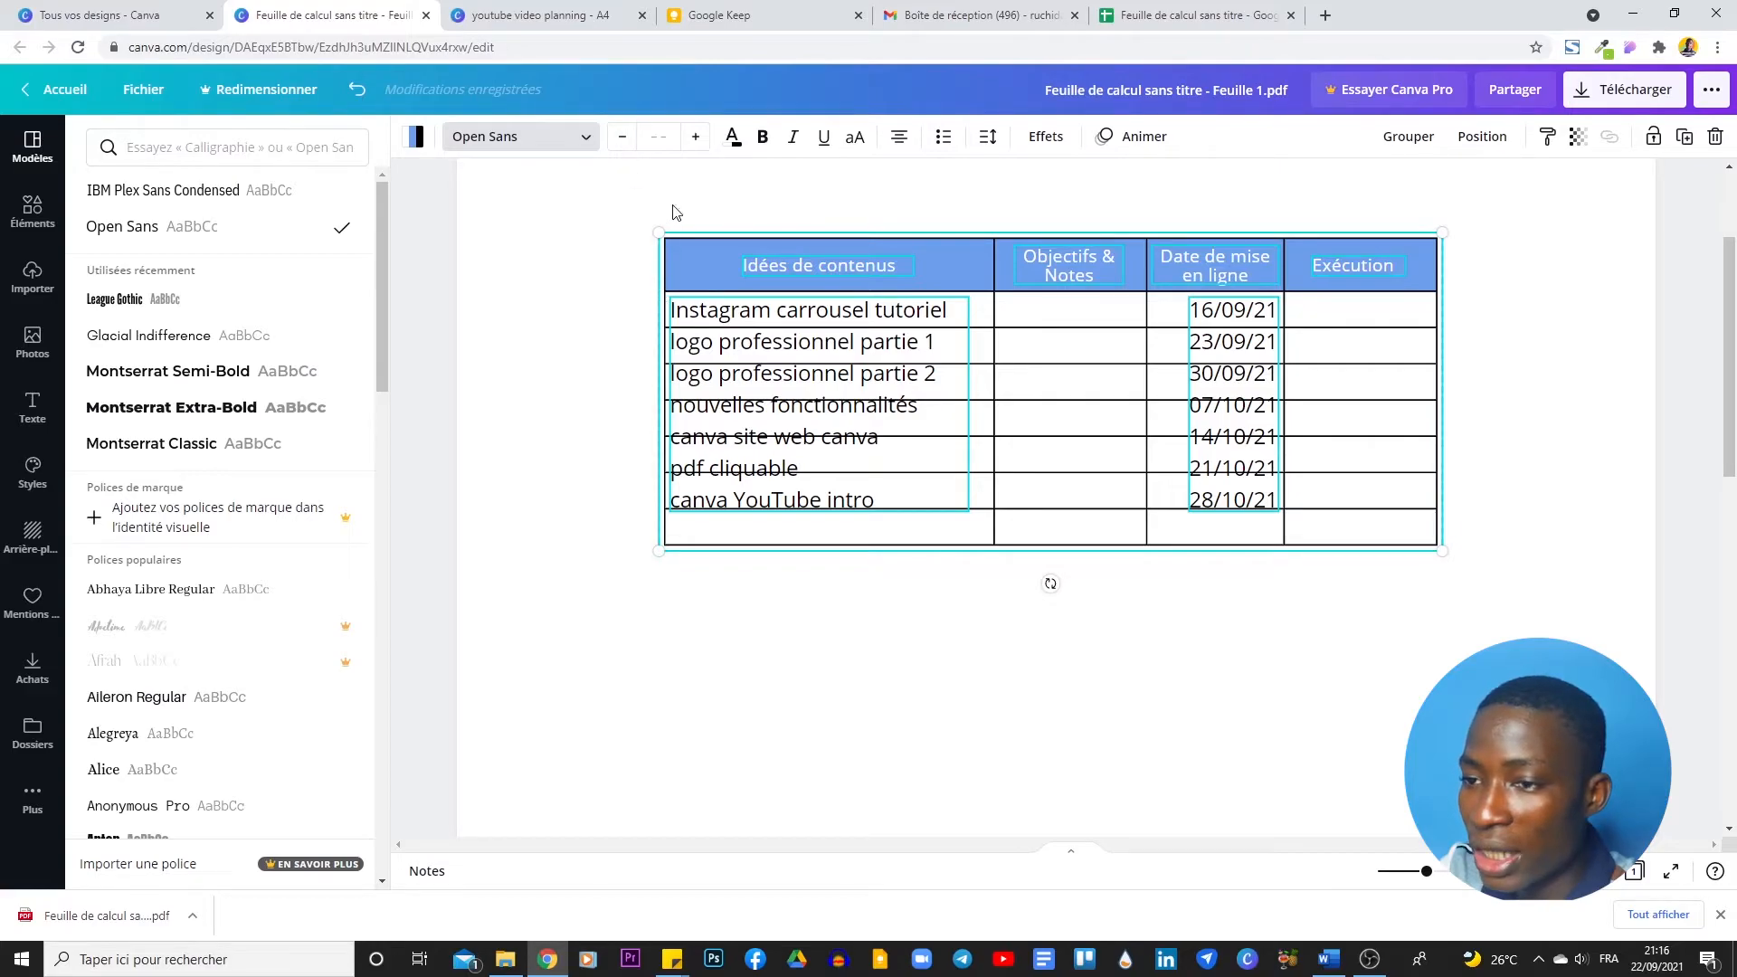
left_click(621, 138)
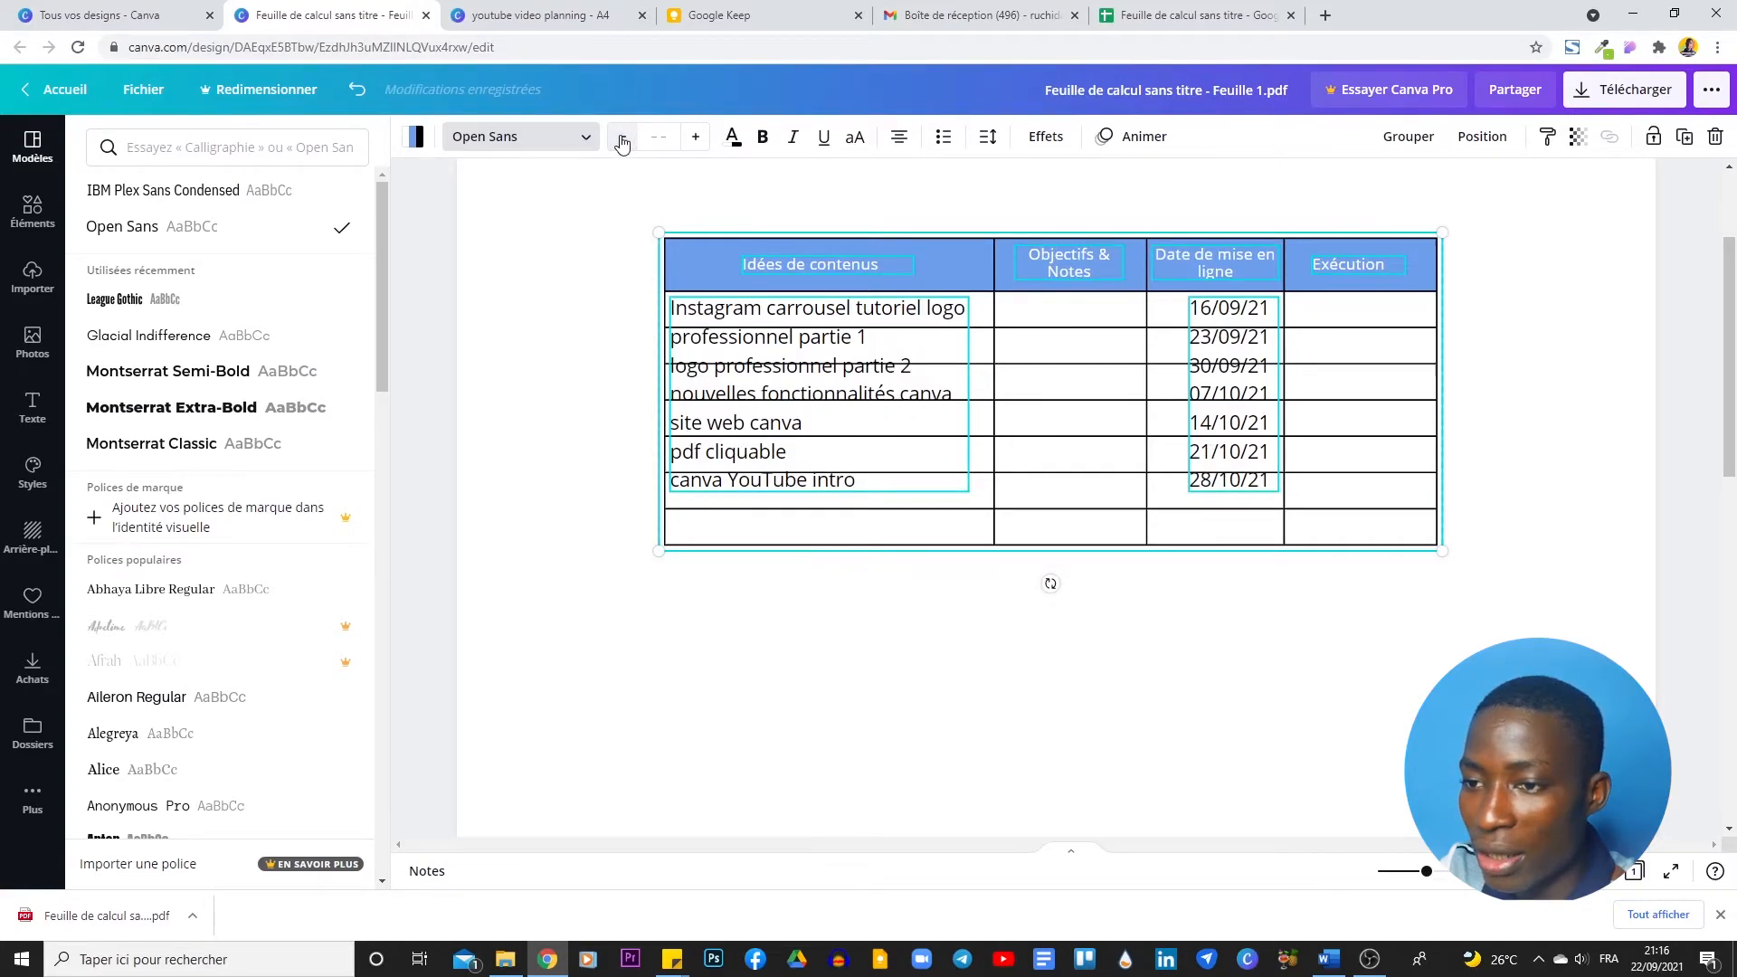
left_click(596, 350)
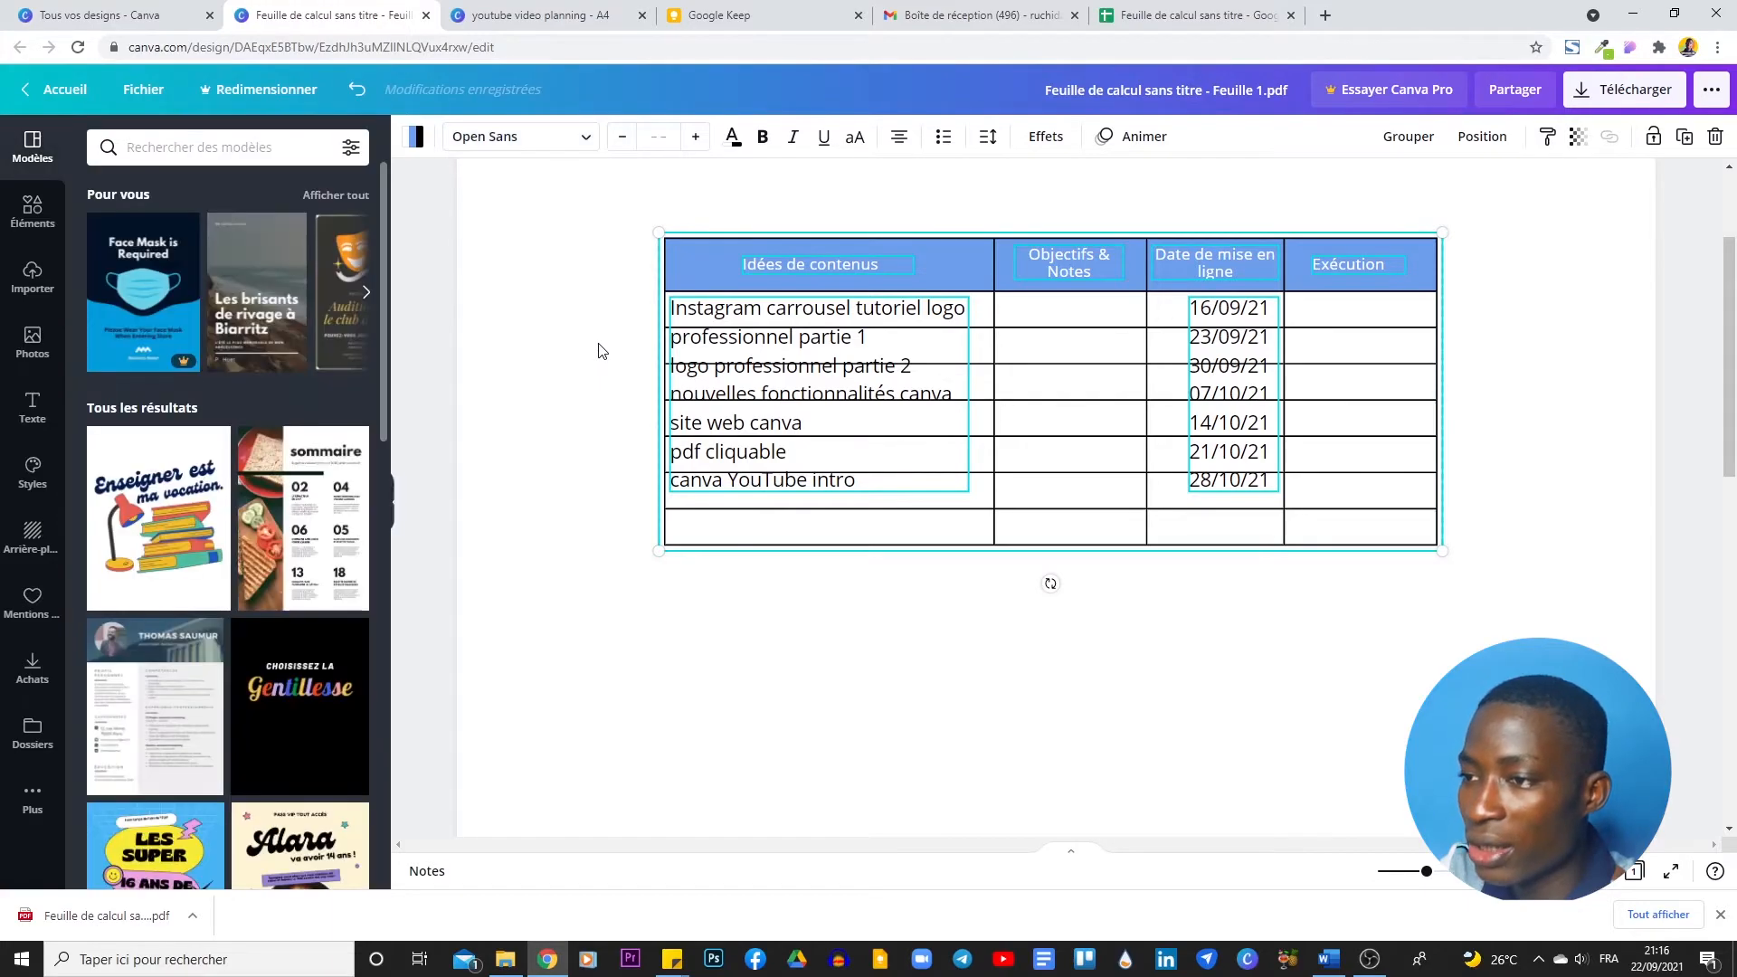
- Select only the text block listing the video ideas under "Idées de contenus"
left_click(763, 371)
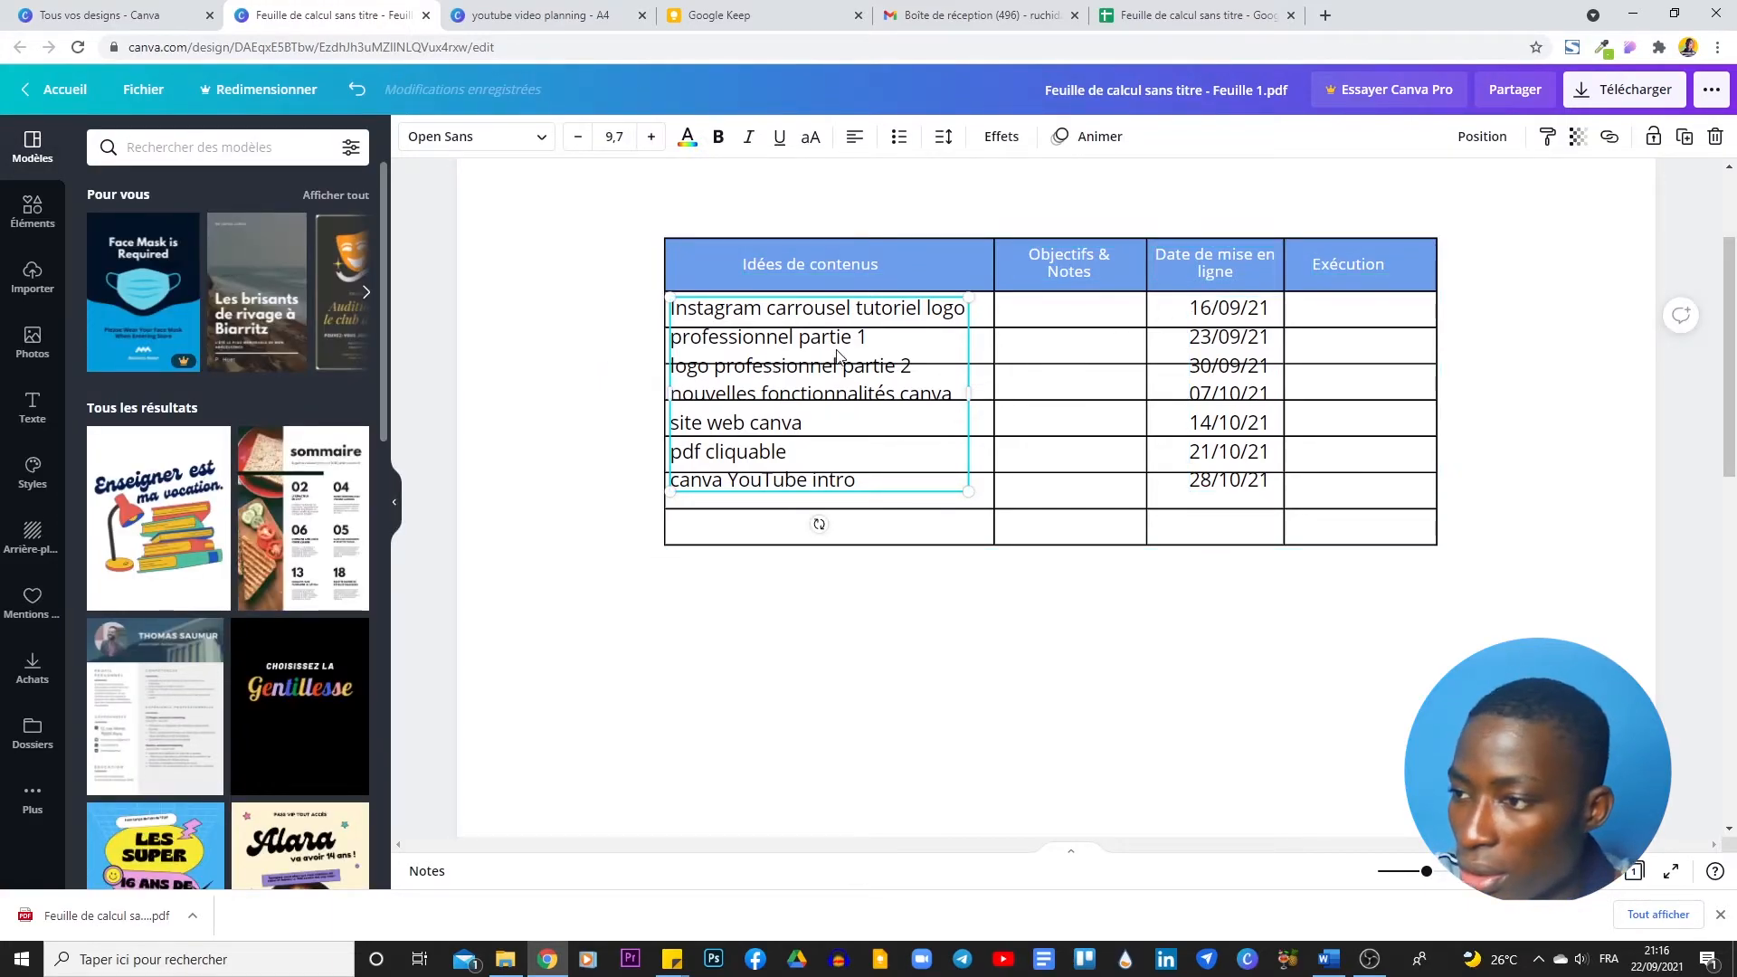